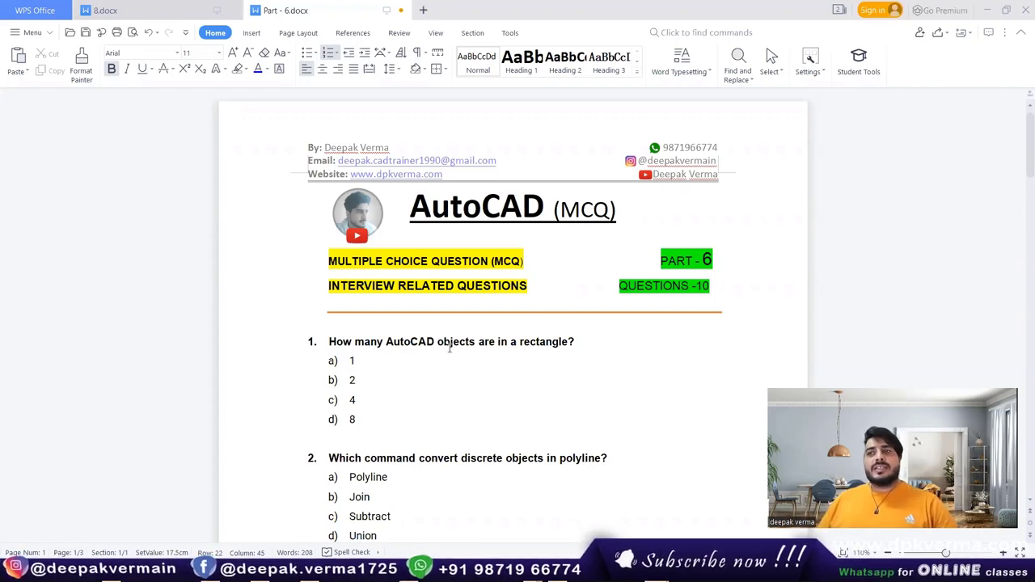
- Scroll down through the AutoCAD MCQ quiz questions in WPS Writer
{"action": "scroll", "coordinate": [428, 330], "scroll_direction": "down", "scroll_amount": 1}
{"action": "scroll", "coordinate": [428, 330], "scroll_direction": "down", "scroll_amount": 2}
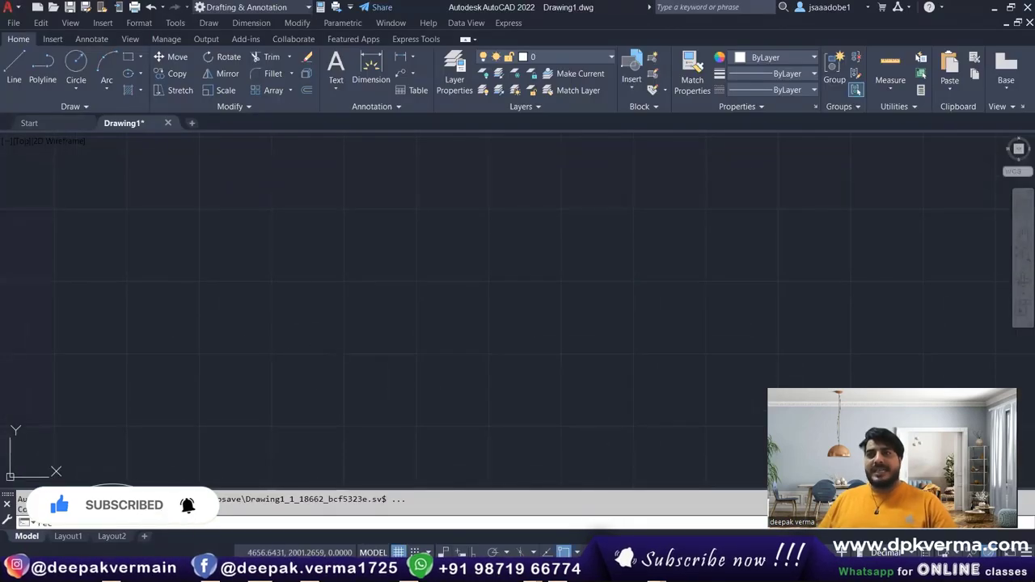
- Draw a two-corner rectangle, select it to show it is one object, then minimize AutoCAD
{"action": "left_click", "coordinate": [128, 57]}
{"action": "left_click", "coordinate": [259, 226]}
{"action": "left_click", "coordinate": [450, 347]}
{"action": "scroll", "coordinate": [376, 324], "scroll_direction": "up", "scroll_amount": 1}
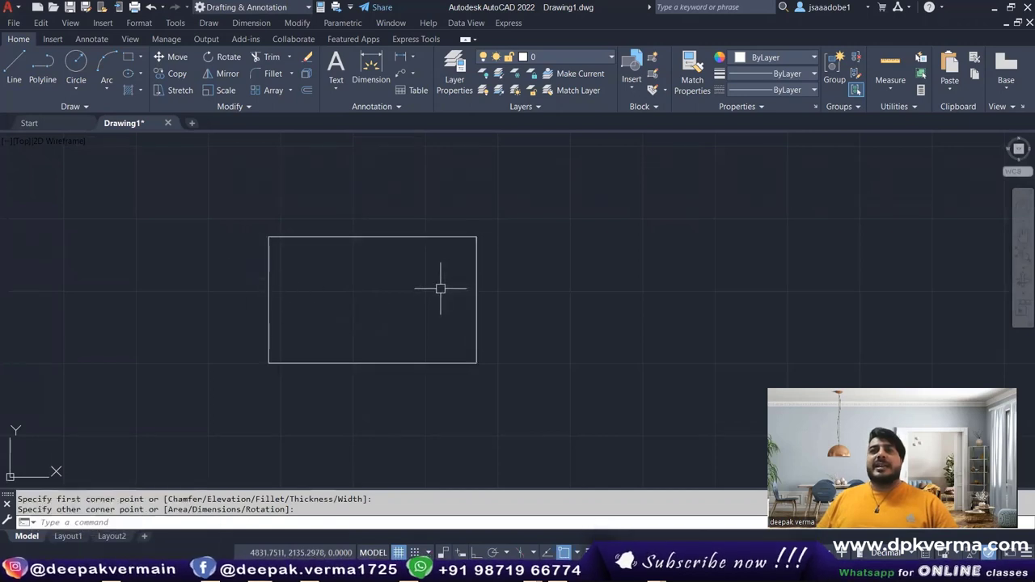
{"action": "left_click", "coordinate": [347, 236]}
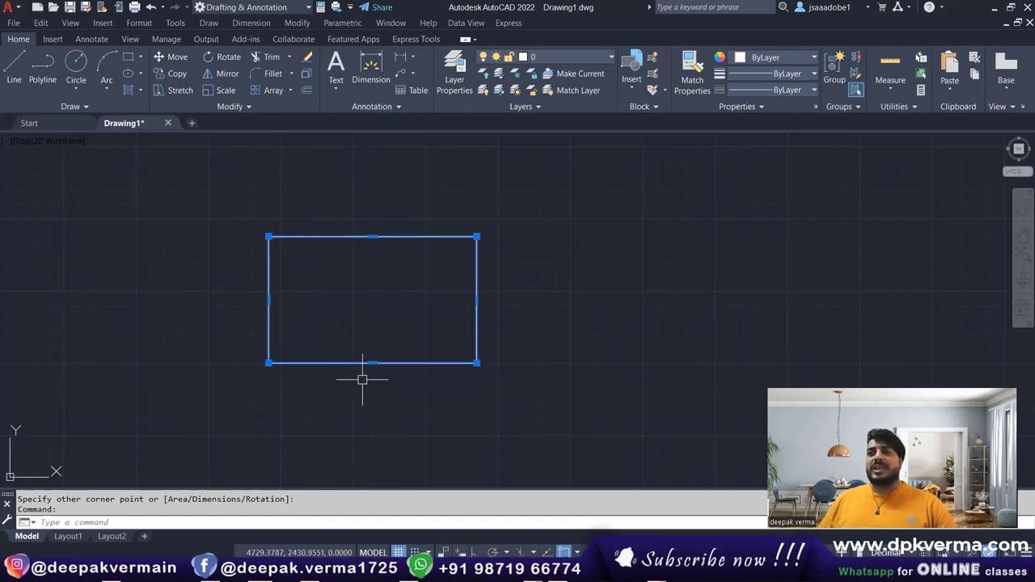
{"action": "left_click", "coordinate": [993, 8]}
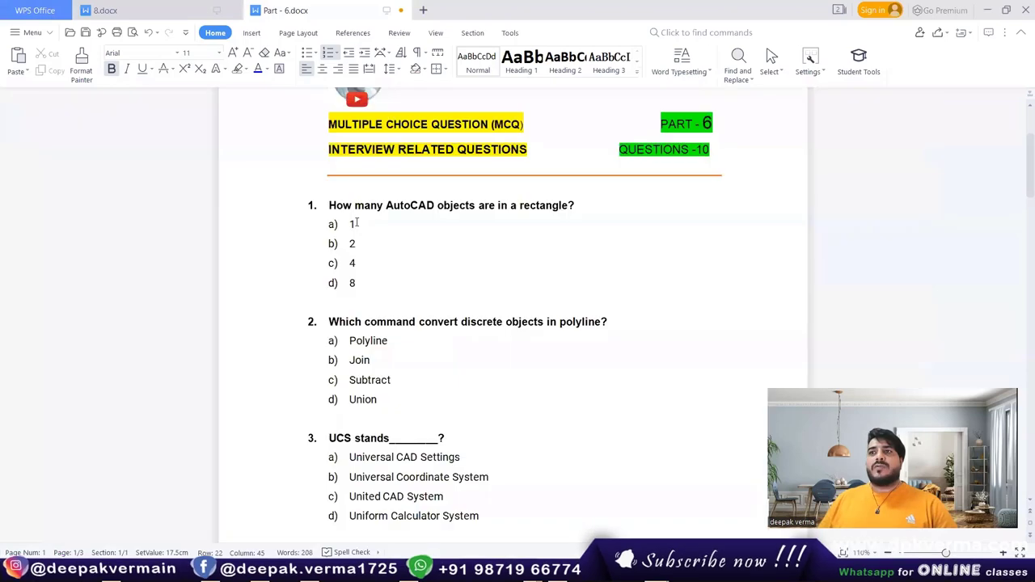
- Highlight question 1's answer a) 1 in green and scroll further down the quiz
{"action": "double_click", "coordinate": [352, 224]}
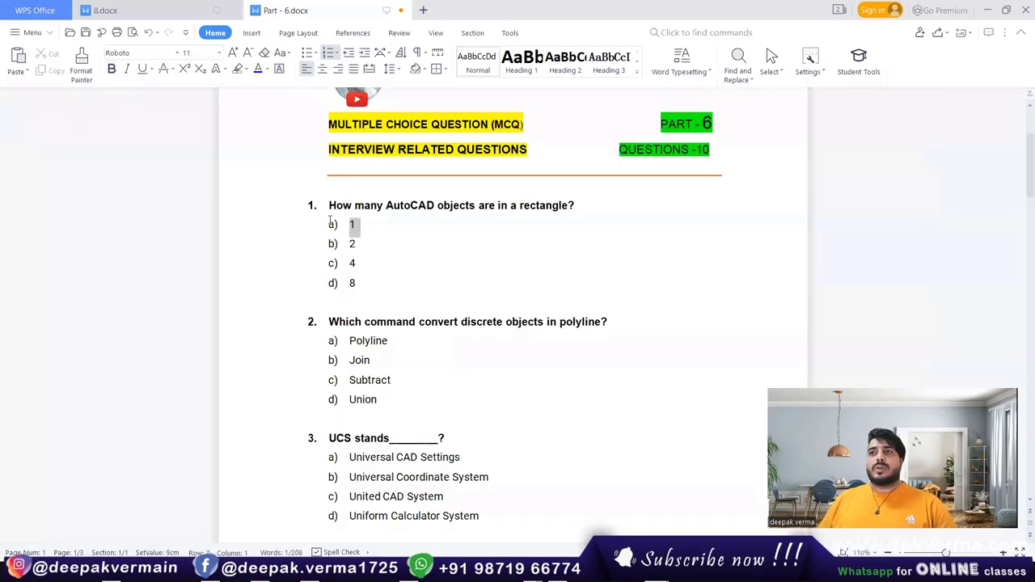
{"action": "left_click", "coordinate": [246, 68]}
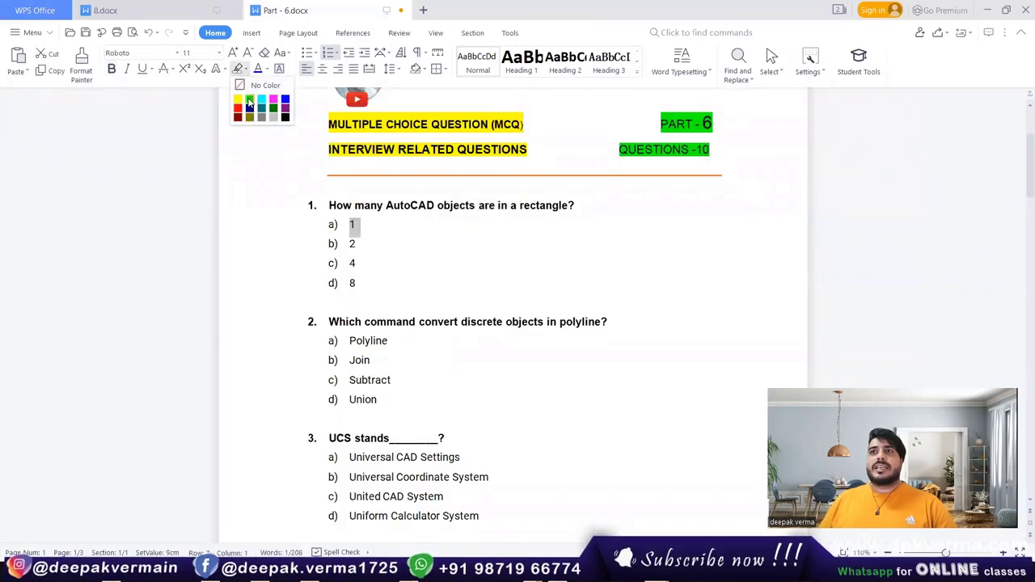
{"action": "left_click", "coordinate": [252, 99]}
{"action": "left_click", "coordinate": [395, 301]}
{"action": "scroll", "coordinate": [395, 301], "scroll_direction": "down", "scroll_amount": 1}
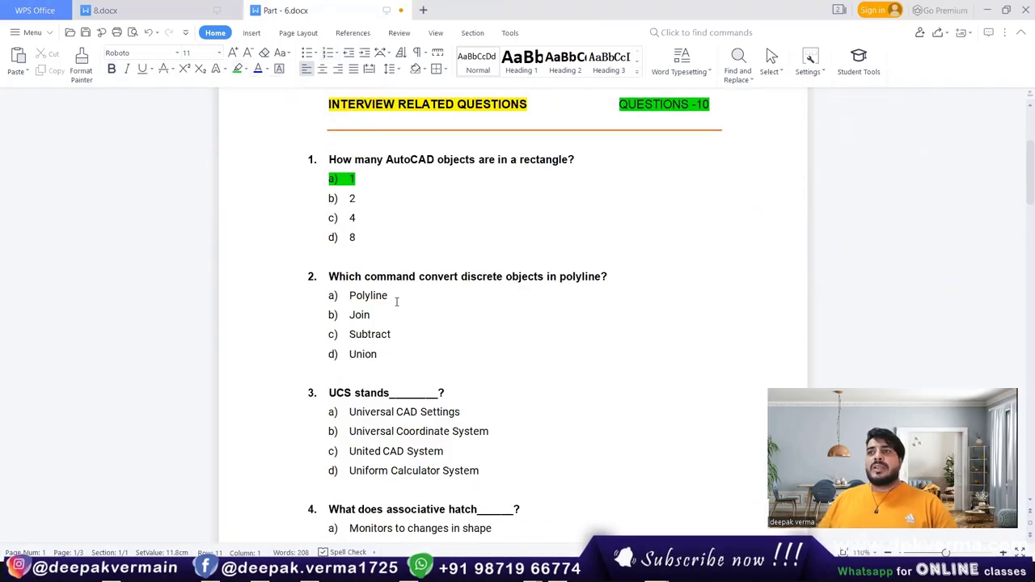
{"action": "scroll", "coordinate": [371, 249], "scroll_direction": "down", "scroll_amount": 1}
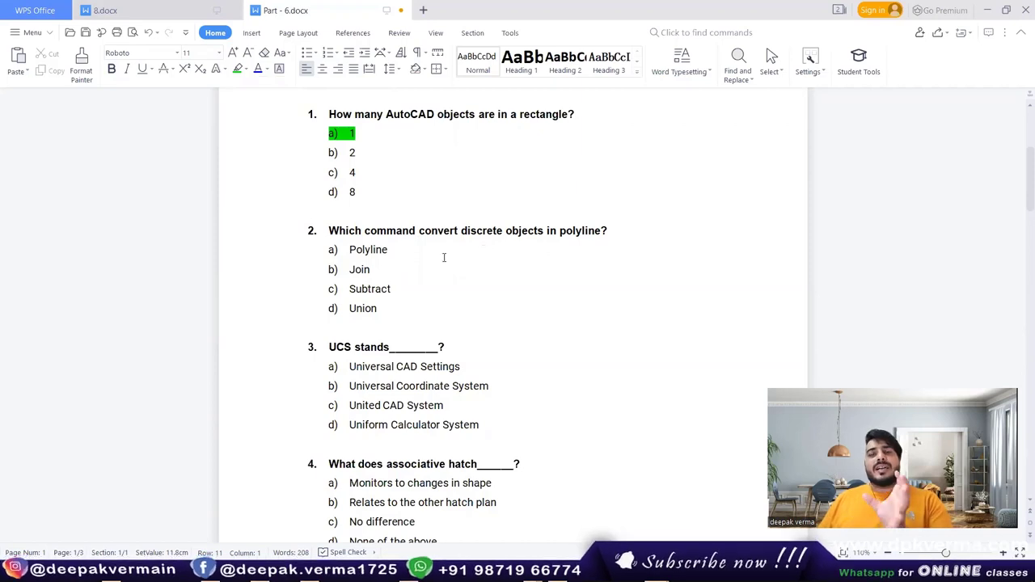
{"action": "scroll", "coordinate": [440, 257], "scroll_direction": "down", "scroll_amount": 1}
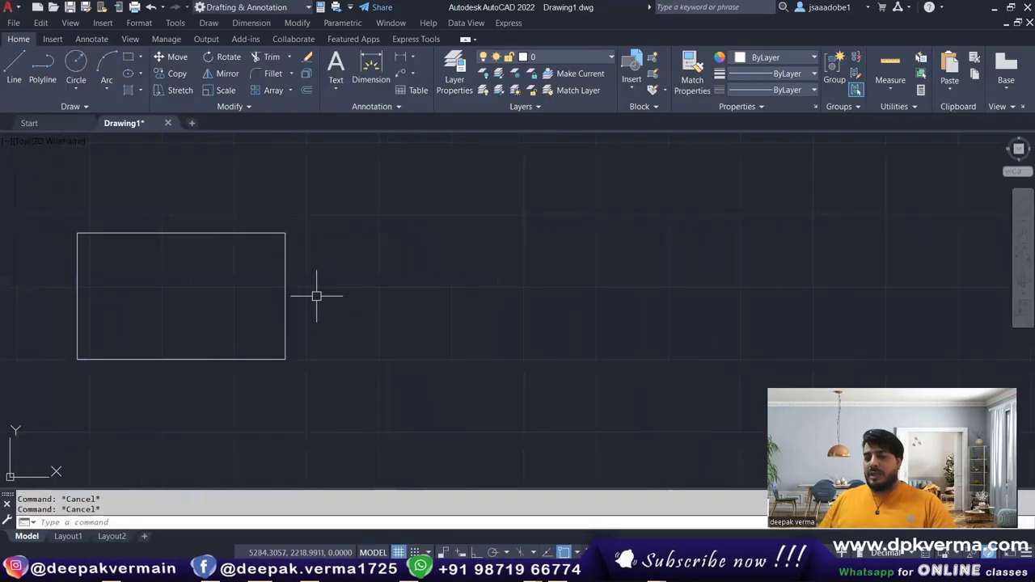
- Draw a zigzag of six separate lines through seven points
{"action": "left_click", "coordinate": [442, 309]}
{"action": "left_click", "coordinate": [496, 225]}
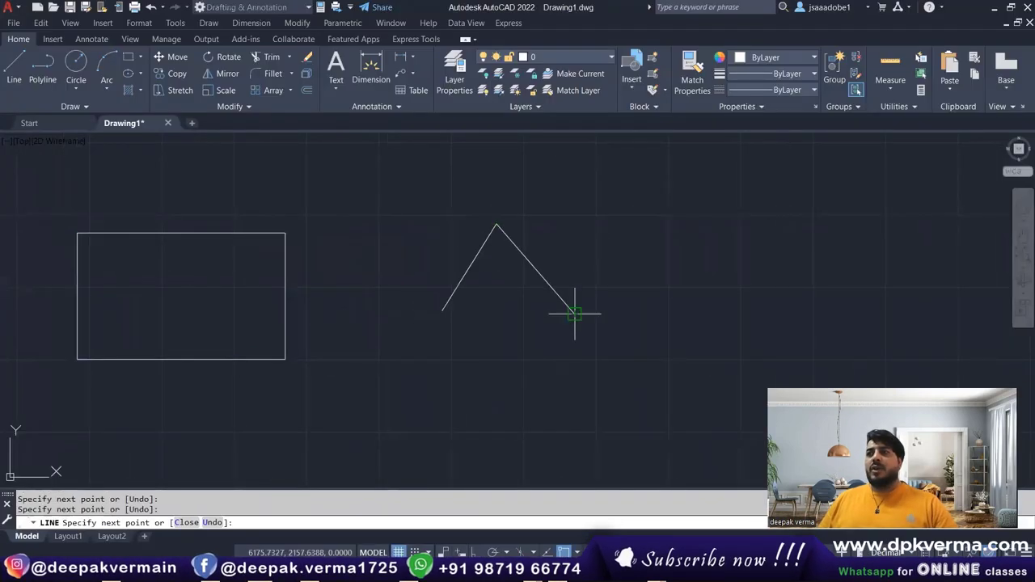
{"action": "left_click", "coordinate": [575, 314]}
{"action": "left_click", "coordinate": [630, 235]}
{"action": "left_click", "coordinate": [670, 301]}
{"action": "left_click", "coordinate": [775, 222]}
{"action": "left_click", "coordinate": [797, 326]}
{"action": "key", "text": "Escape"}
{"action": "middle_click_drag", "start_coordinate": [751, 330], "coordinate": [658, 327]}
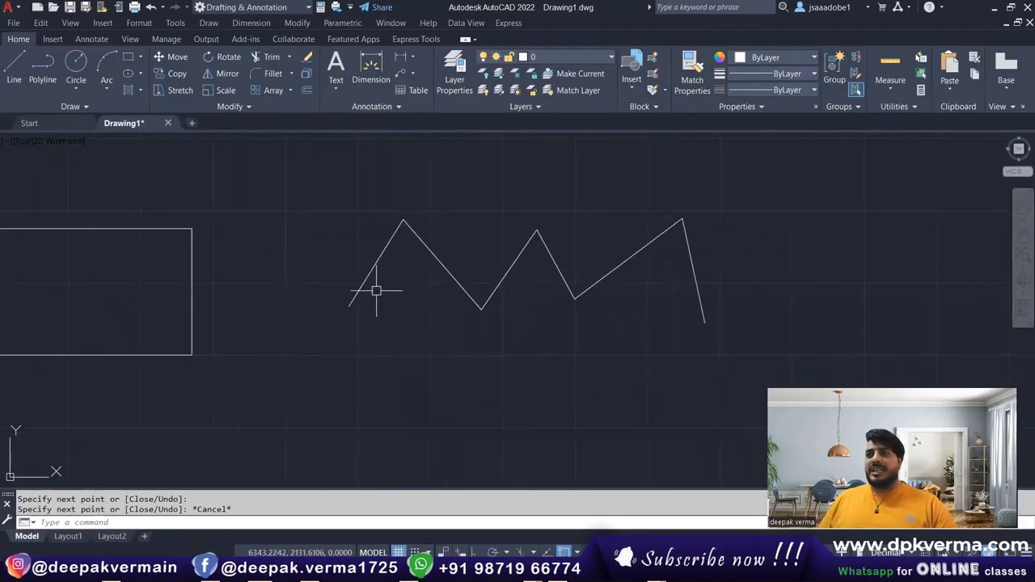
- Pick zigzag segments one by one to show they are separate lines
{"action": "left_click", "coordinate": [367, 278]}
{"action": "left_click", "coordinate": [432, 261]}
{"action": "left_click", "coordinate": [503, 272]}
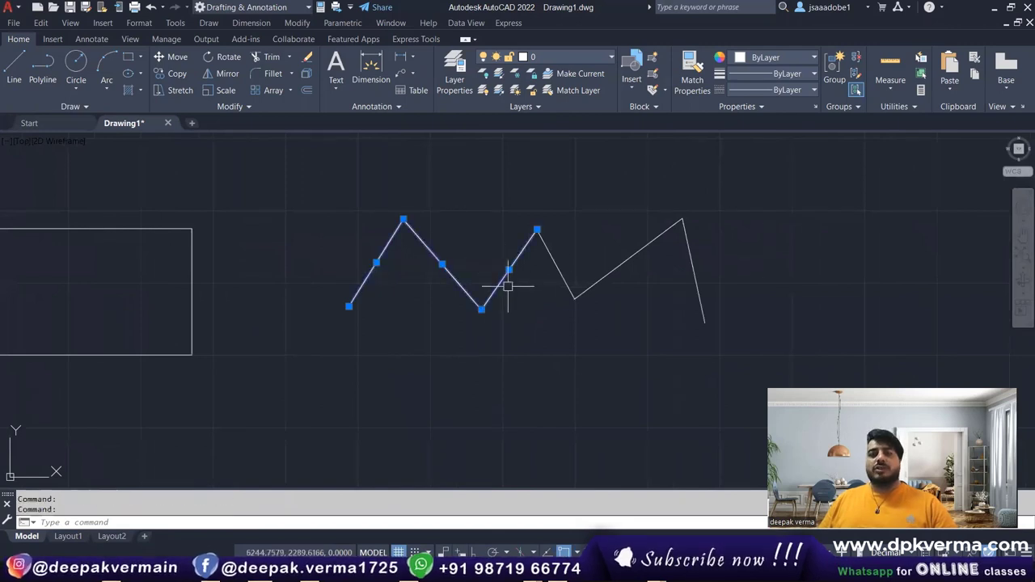
{"action": "key", "text": "Escape"}
{"action": "middle_click_drag", "start_coordinate": [499, 286], "coordinate": [458, 288]}
- Join the six lines into one polyline with J and a crossing window, then select it
{"action": "type", "text": "j"}
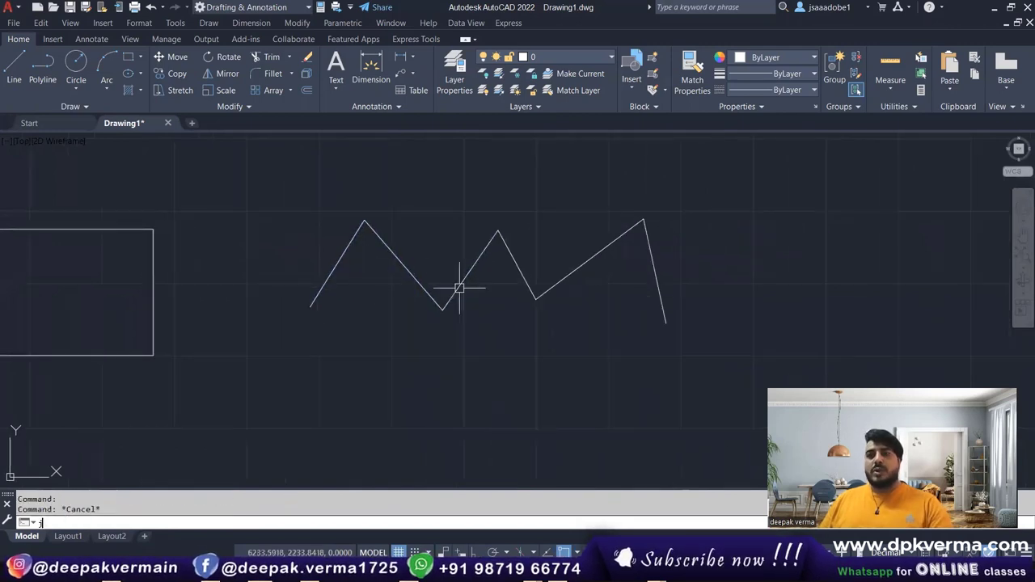
{"action": "key", "text": "Return"}
{"action": "left_click", "coordinate": [698, 205]}
{"action": "left_click", "coordinate": [317, 339]}
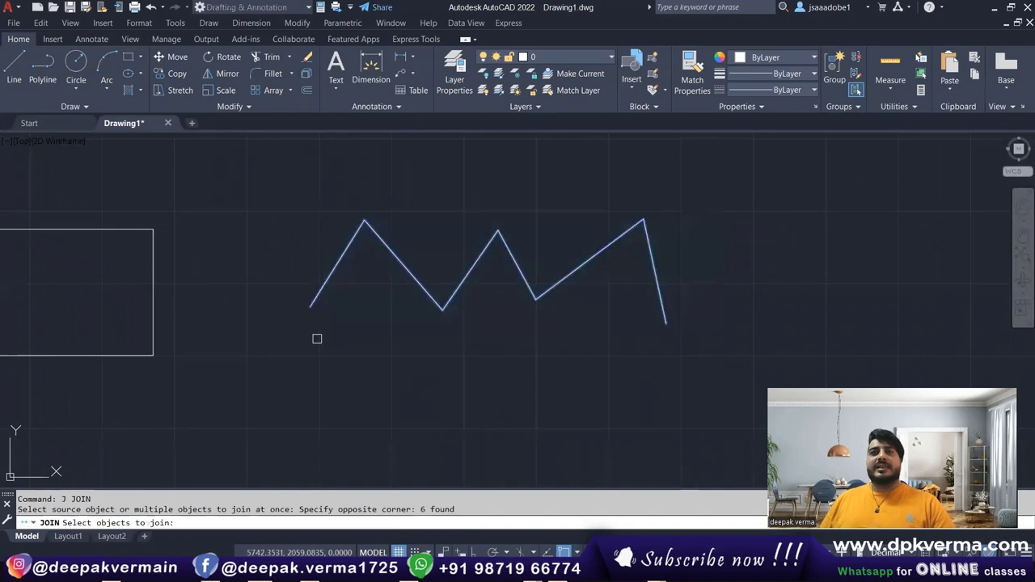
{"action": "key", "text": "Return"}
{"action": "left_click", "coordinate": [325, 277]}
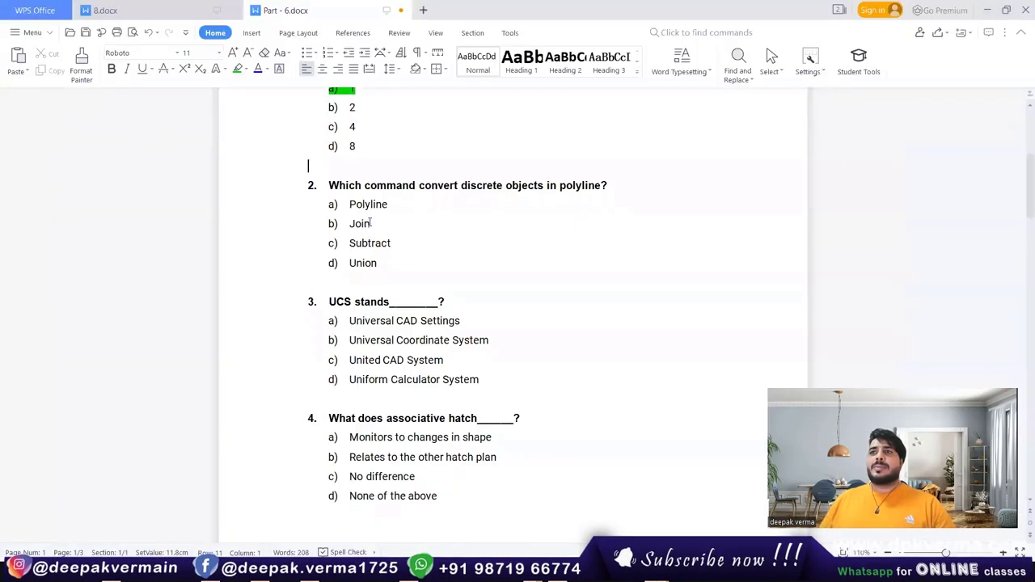
- Highlight question 2's answer b) Join in green
{"action": "double_click", "coordinate": [360, 224]}
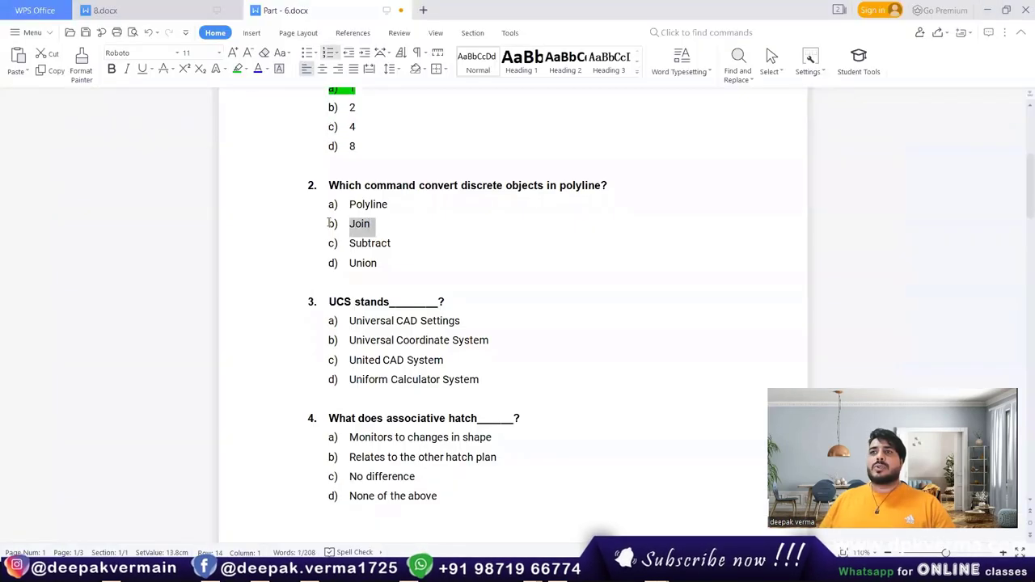
{"action": "left_click", "coordinate": [237, 68]}
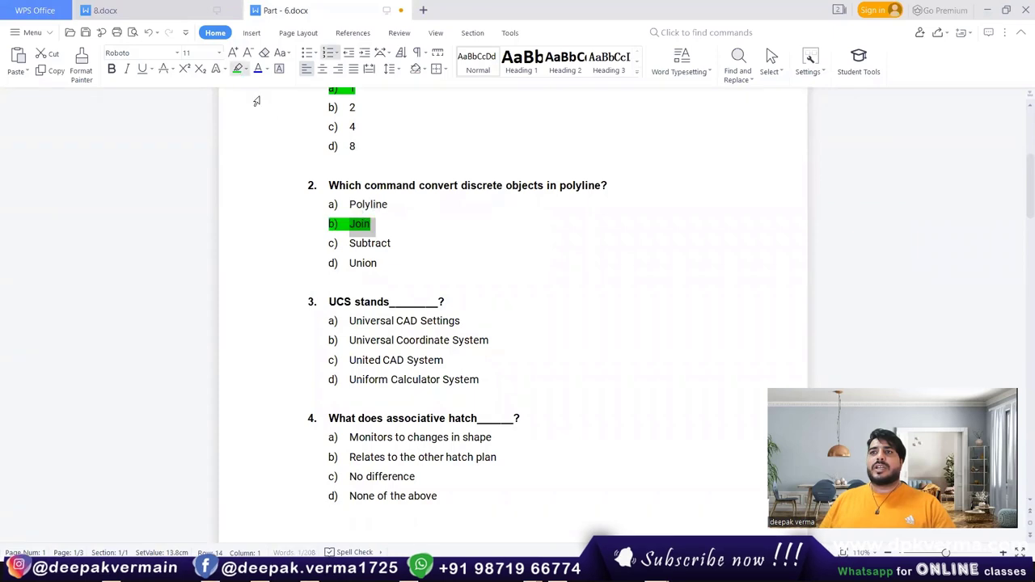
{"action": "left_click", "coordinate": [386, 287]}
- Highlight question 3's answer b) Universal Coordinate System in green
{"action": "scroll", "coordinate": [396, 334], "scroll_direction": "down", "scroll_amount": 1}
{"action": "scroll", "coordinate": [327, 261], "scroll_direction": "down", "scroll_amount": 1}
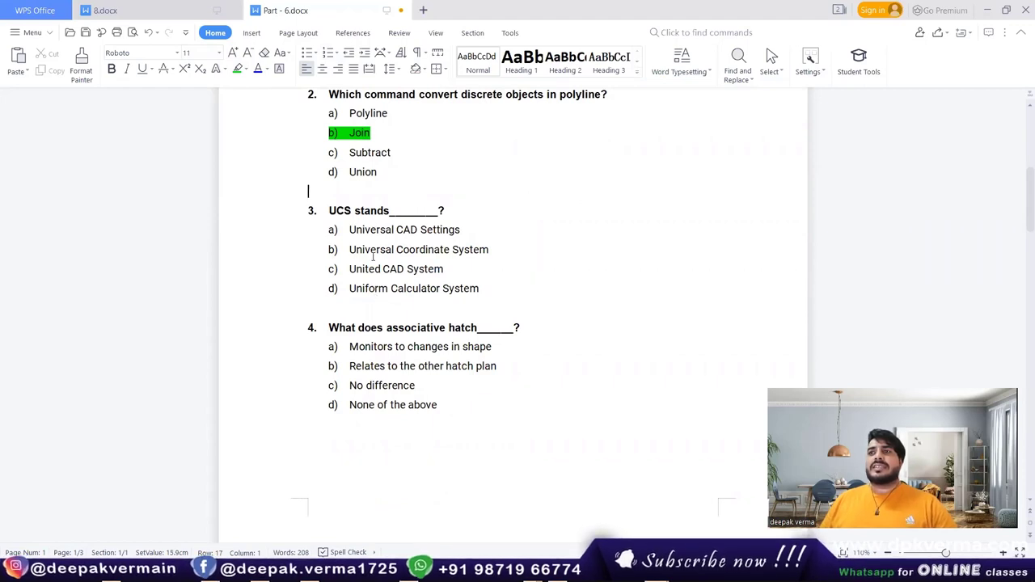
{"action": "left_click_drag", "start_coordinate": [490, 249], "coordinate": [348, 250]}
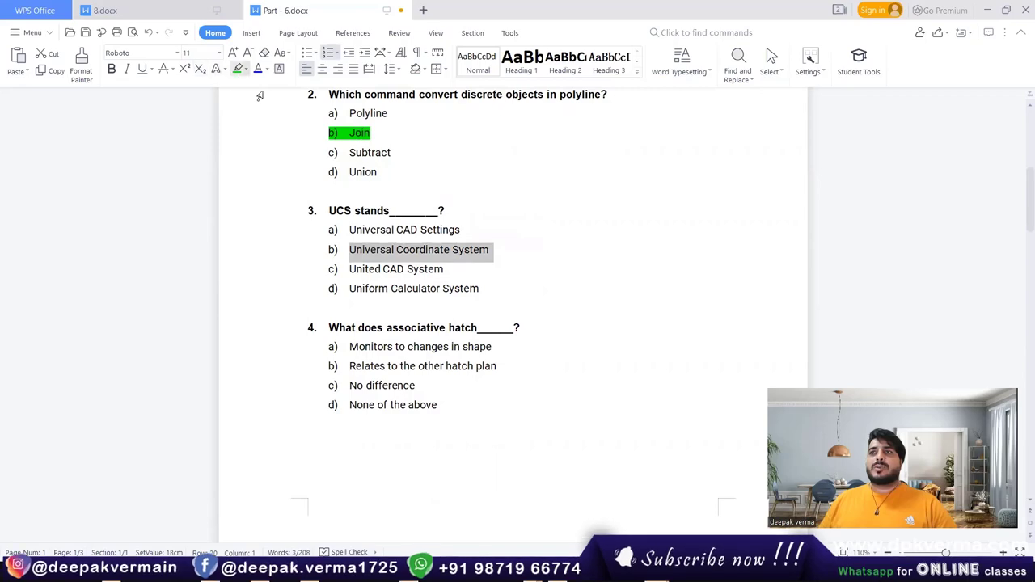
{"action": "left_click", "coordinate": [238, 69]}
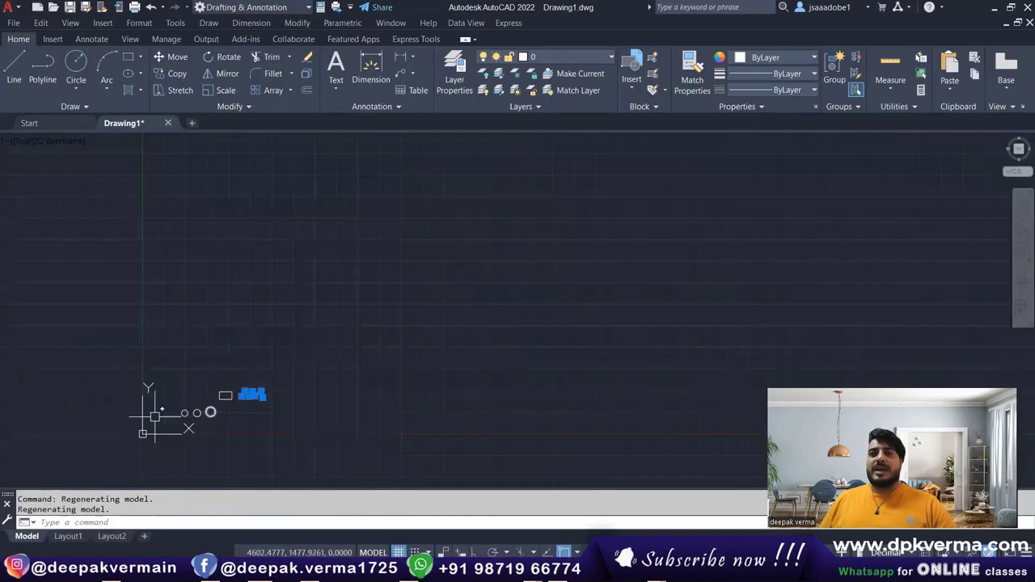
- Zoom the AutoCAD view and cancel the stray selection windows
{"action": "scroll", "coordinate": [154, 416], "scroll_direction": "up", "scroll_amount": 3}
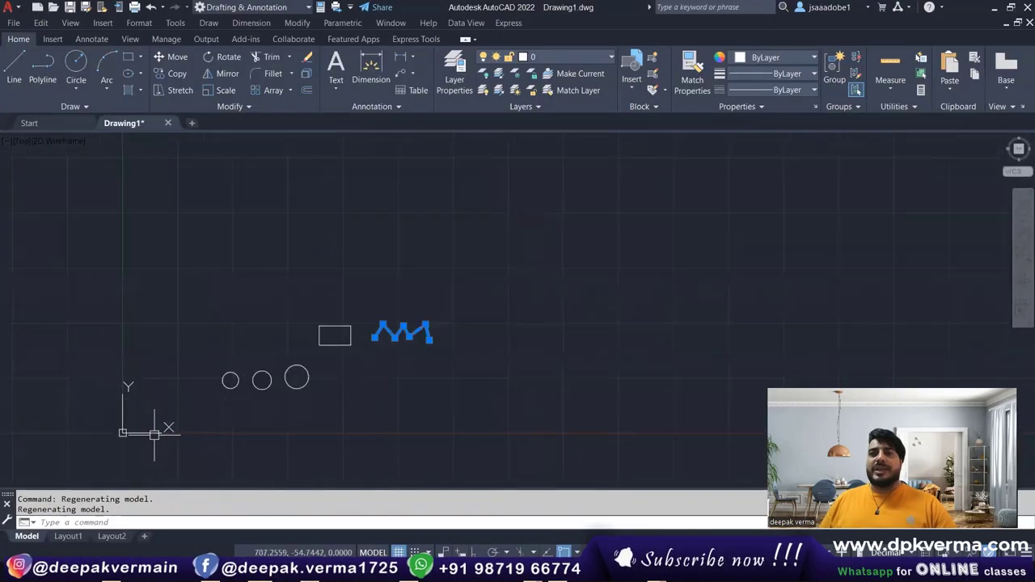
{"action": "left_click", "coordinate": [154, 429]}
{"action": "left_click", "coordinate": [122, 432]}
{"action": "key", "text": "Escape"}
{"action": "left_click", "coordinate": [126, 394]}
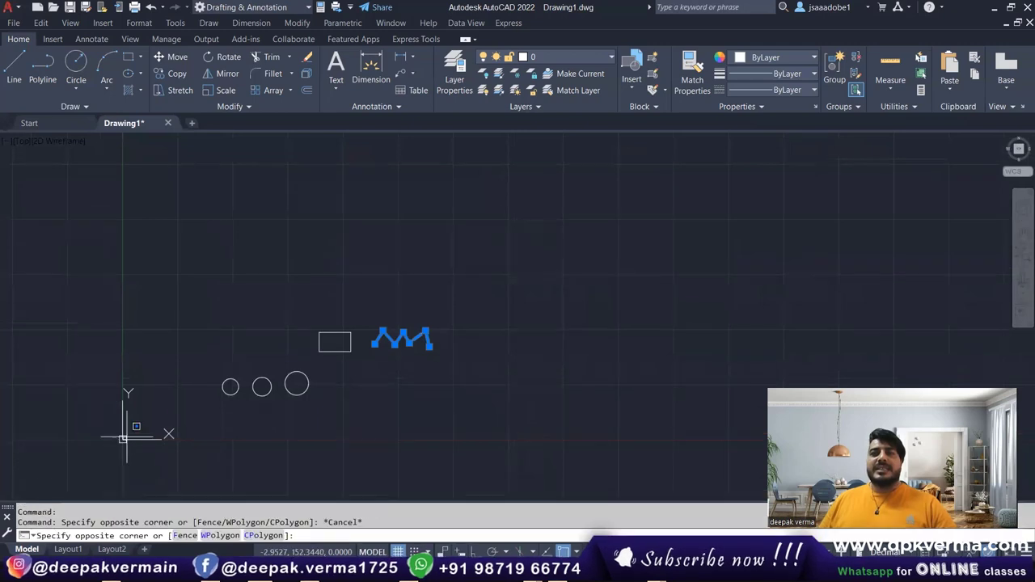
{"action": "key", "text": "Escape"}
{"action": "left_click", "coordinate": [126, 388]}
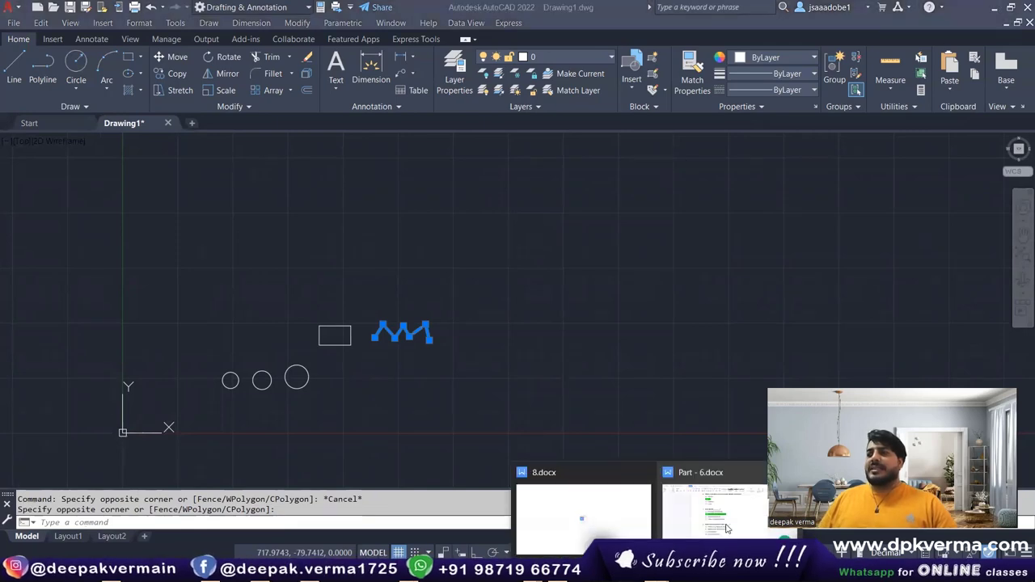
- Check the quiz document's question 4 on associative hatch
{"action": "left_click", "coordinate": [719, 509]}
{"action": "scroll", "coordinate": [430, 309], "scroll_direction": "down", "scroll_amount": 1}
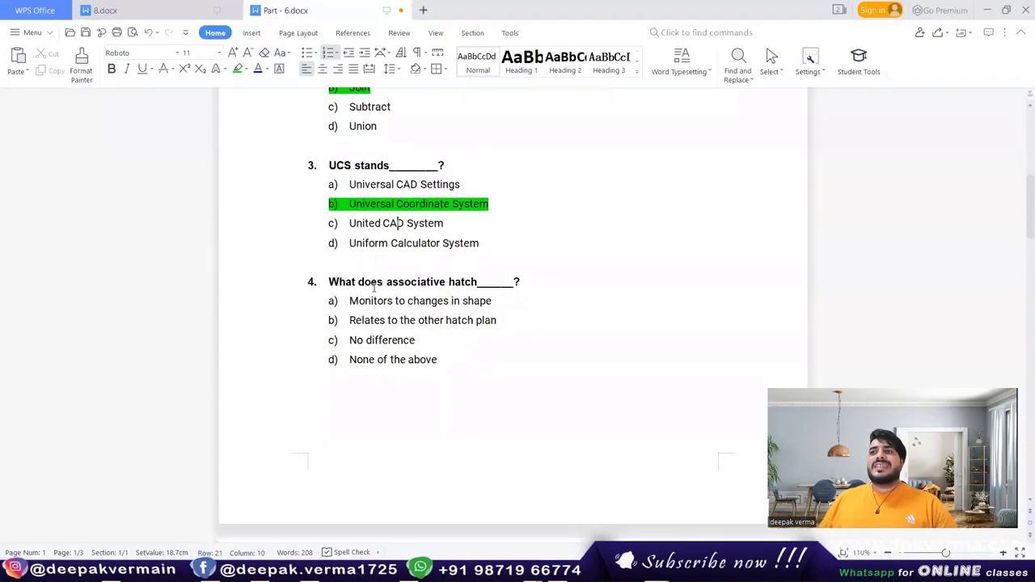
{"action": "scroll", "coordinate": [463, 241], "scroll_direction": "down", "scroll_amount": 1}
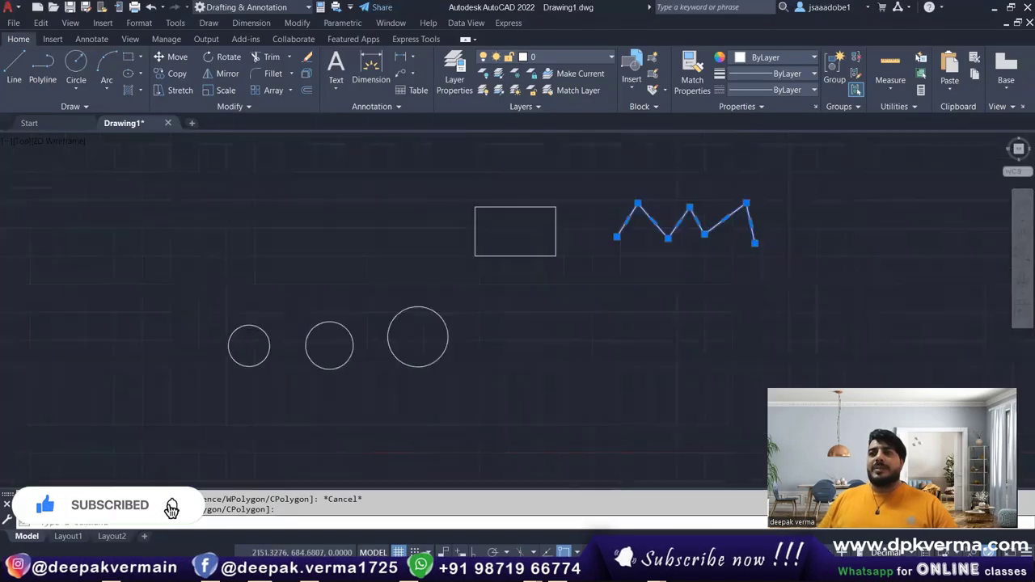
{"action": "scroll", "coordinate": [388, 335], "scroll_direction": "up", "scroll_amount": 2}
- Hatch the left circle using the H command
{"action": "scroll", "coordinate": [385, 339], "scroll_direction": "up", "scroll_amount": 1}
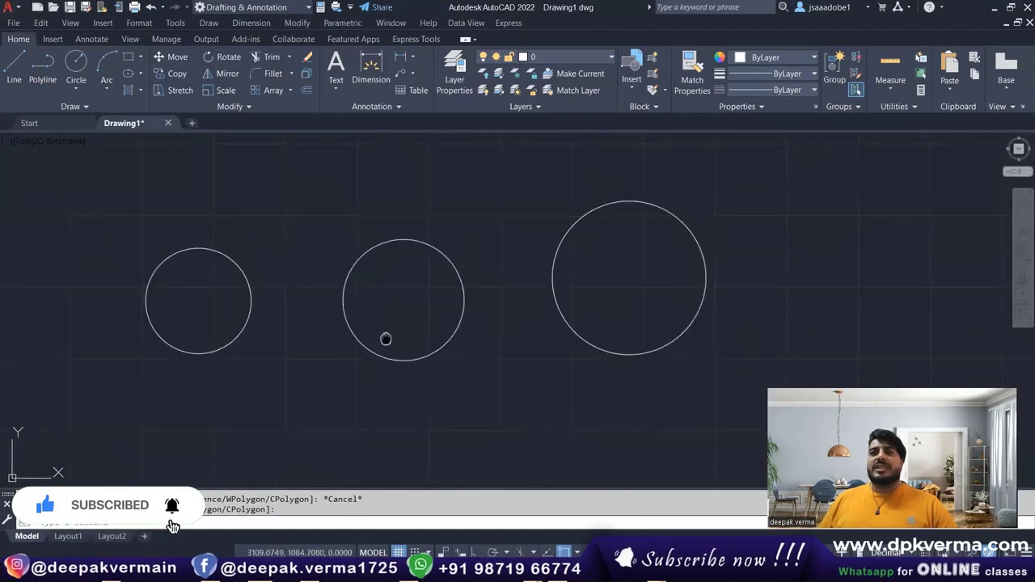
{"action": "mouse_move", "coordinate": [346, 324]}
{"action": "middle_mouse_down"}
{"action": "mouse_move", "coordinate": [463, 344]}
{"action": "mouse_move", "coordinate": [393, 347]}
{"action": "middle_mouse_up"}
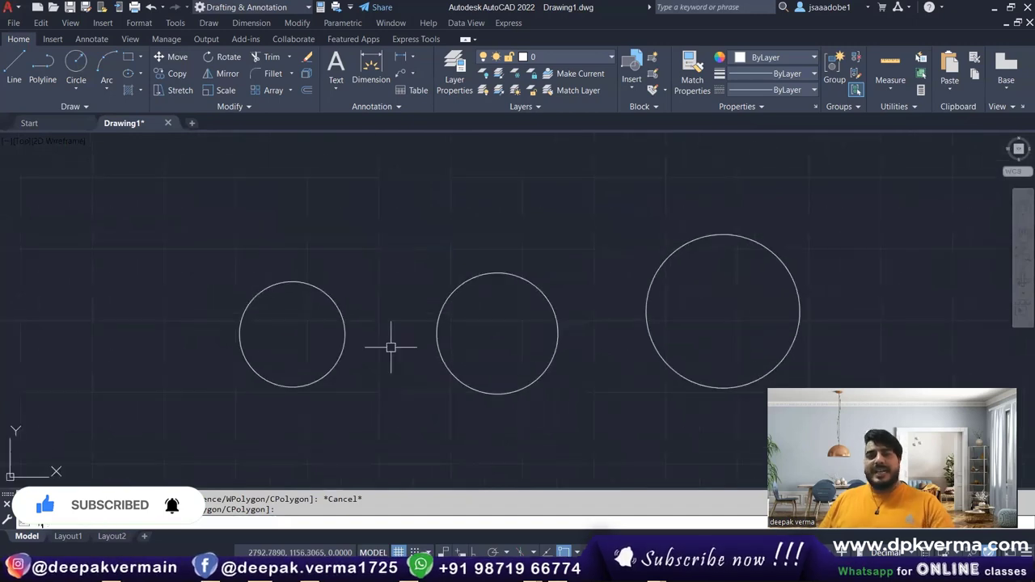
{"action": "type", "text": "h"}
{"action": "key", "text": "Return"}
{"action": "left_click", "coordinate": [283, 324]}
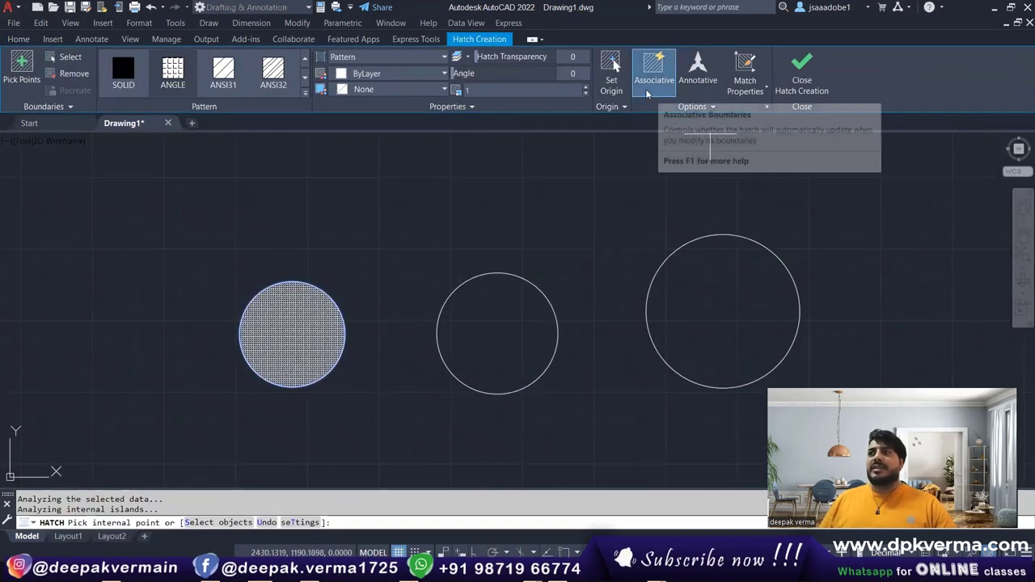
{"action": "key", "text": "Return"}
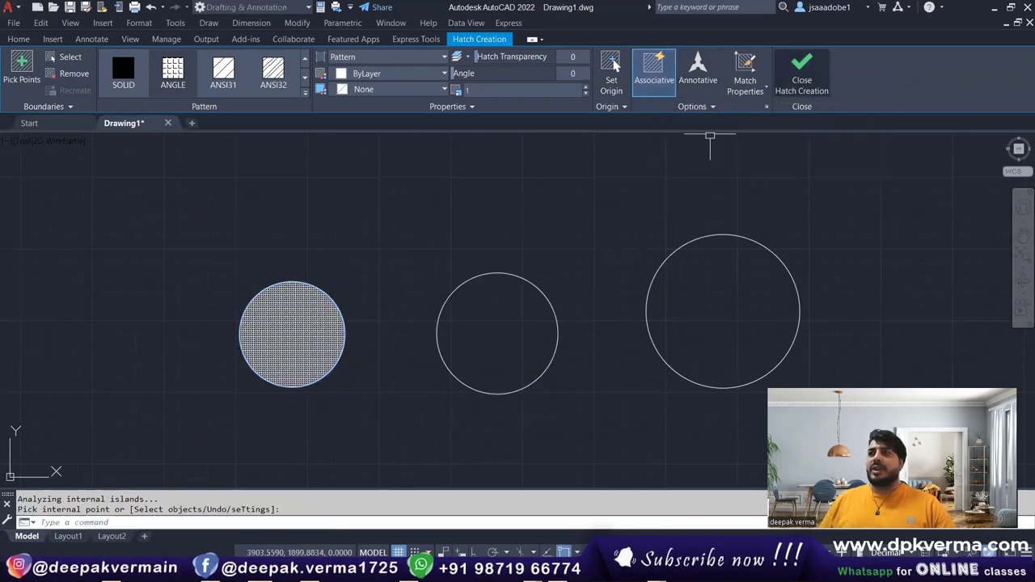
- Hatch the middle circle with Associative turned off
{"action": "middle_click_drag", "start_coordinate": [529, 284], "coordinate": [464, 284]}
{"action": "type", "text": "h"}
{"action": "key", "text": "Return"}
{"action": "left_click", "coordinate": [464, 300]}
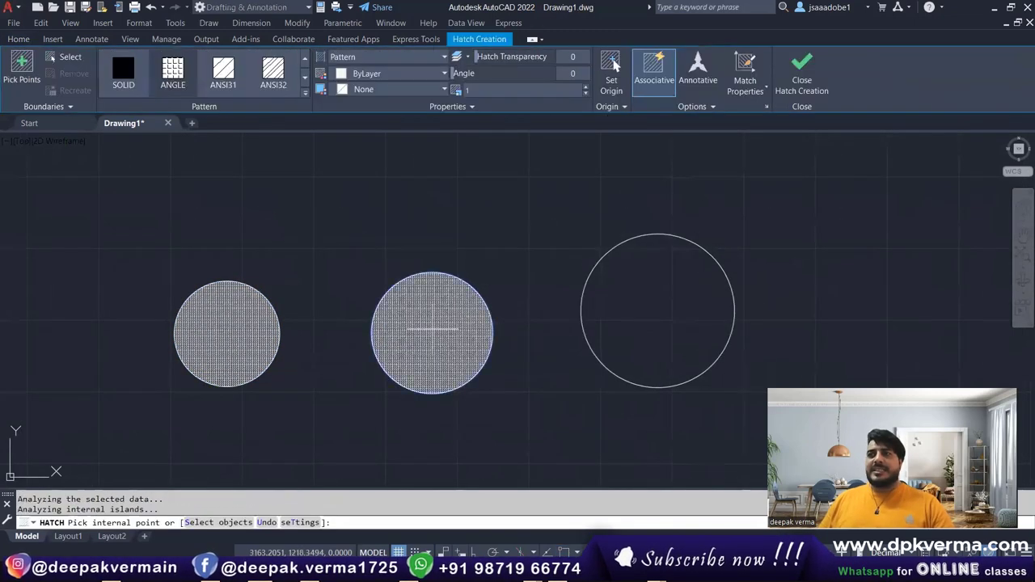
{"action": "left_click", "coordinate": [661, 73]}
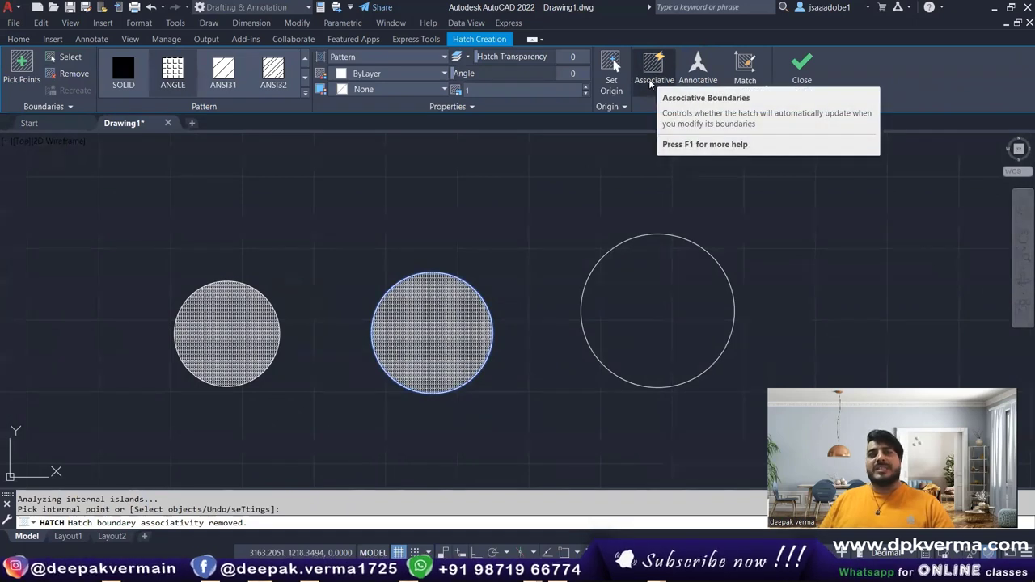
{"action": "left_click", "coordinate": [801, 72]}
- Enlarge the left and middle circles by dragging their top grips outward
{"action": "middle_click_drag", "start_coordinate": [275, 327], "coordinate": [316, 323]}
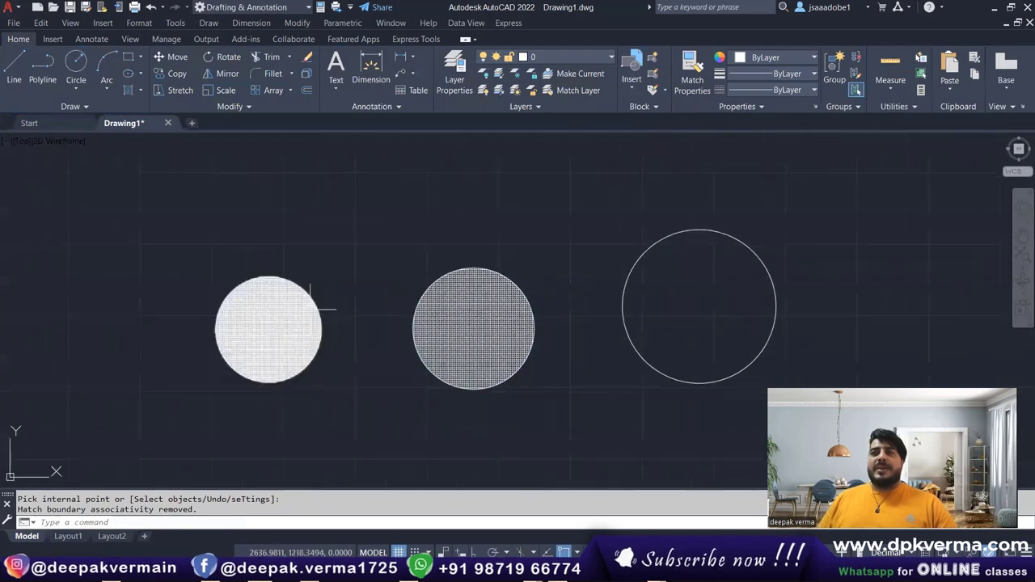
{"action": "left_click", "coordinate": [282, 275]}
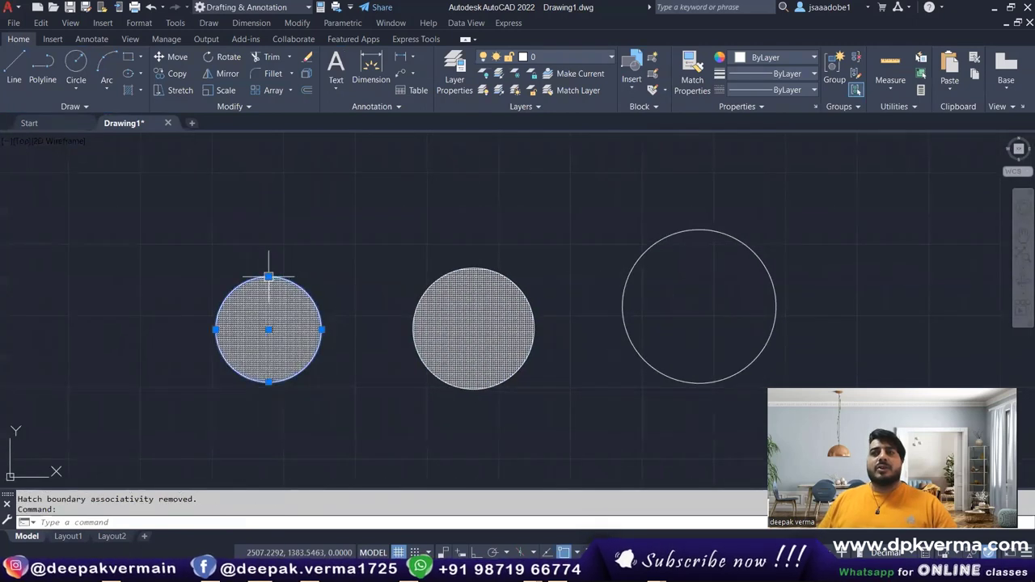
{"action": "left_click", "coordinate": [268, 276]}
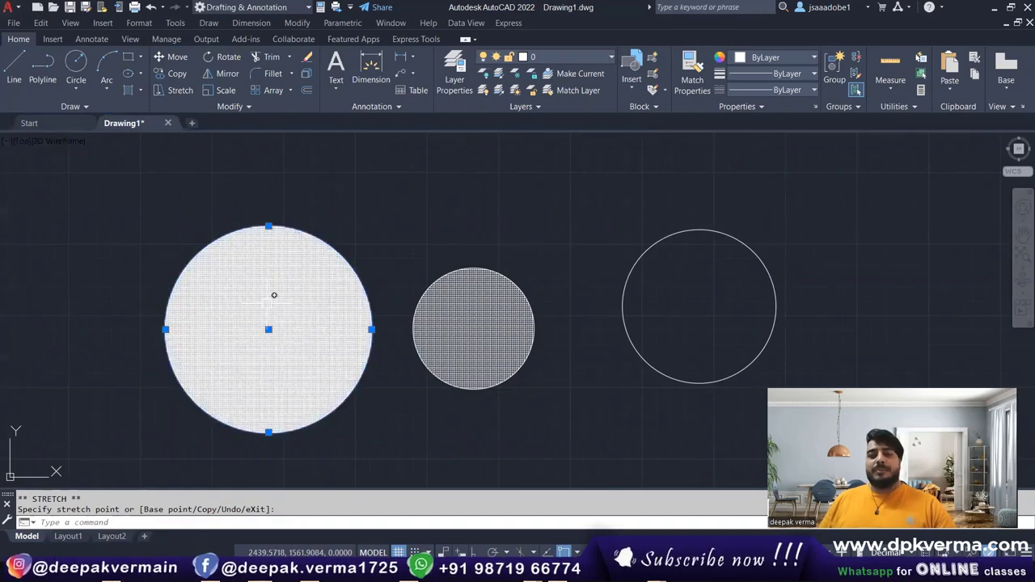
{"action": "key", "text": "Escape"}
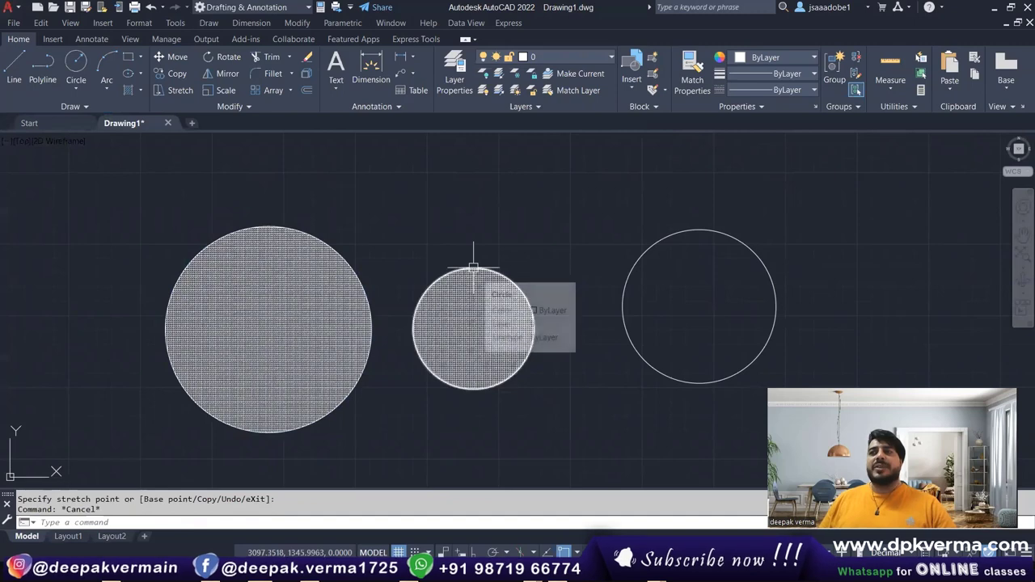
{"action": "left_click", "coordinate": [474, 267]}
{"action": "left_click", "coordinate": [473, 268]}
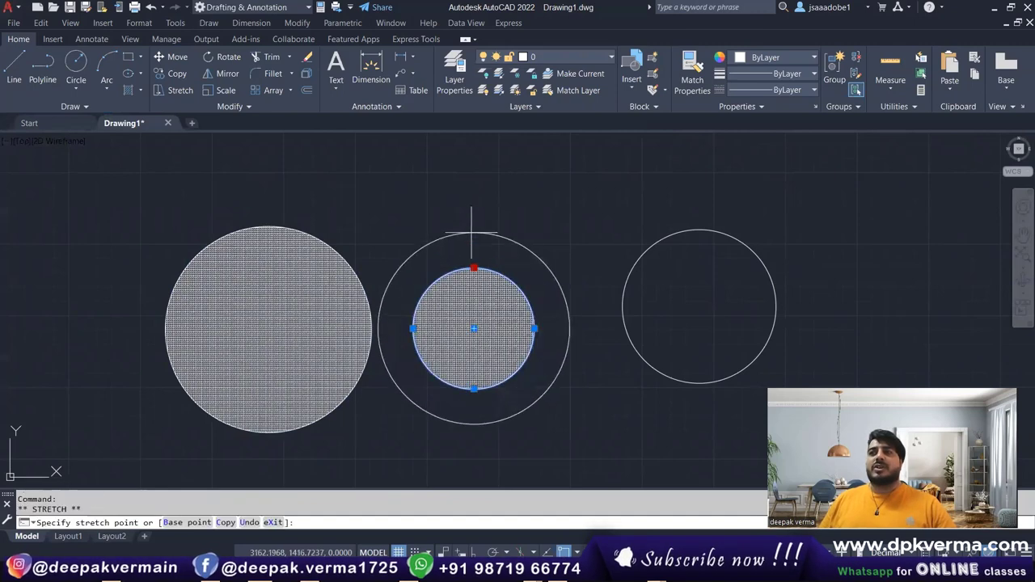
{"action": "left_click", "coordinate": [474, 233]}
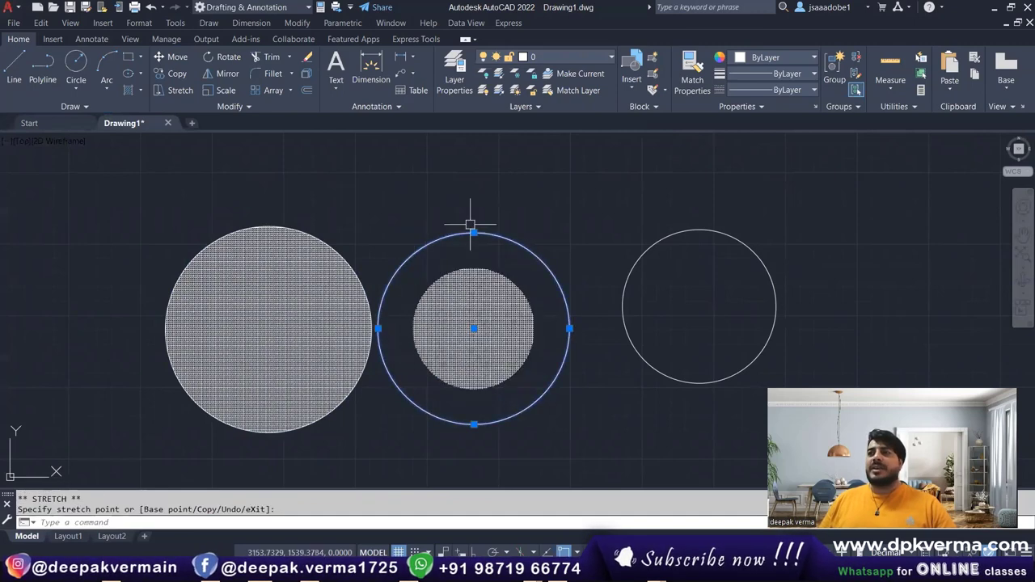
{"action": "middle_click_drag", "start_coordinate": [448, 315], "coordinate": [425, 312]}
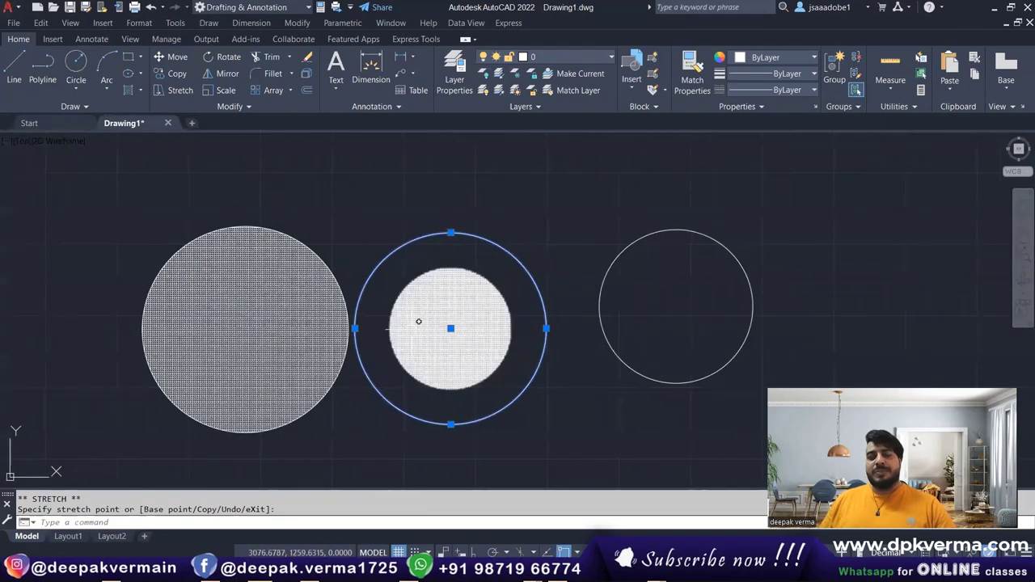
{"action": "key", "text": "Escape"}
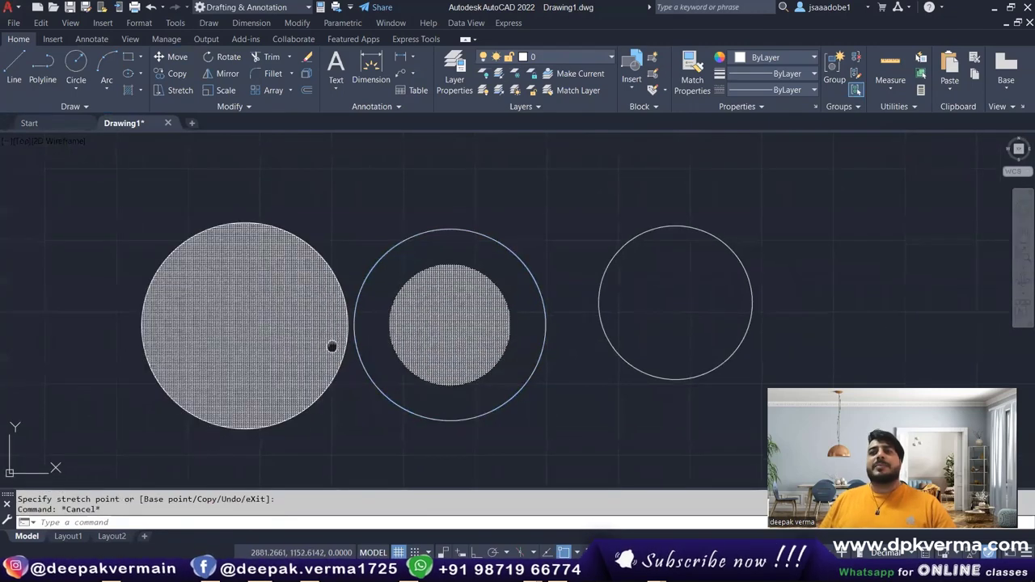
{"action": "key", "text": "Escape"}
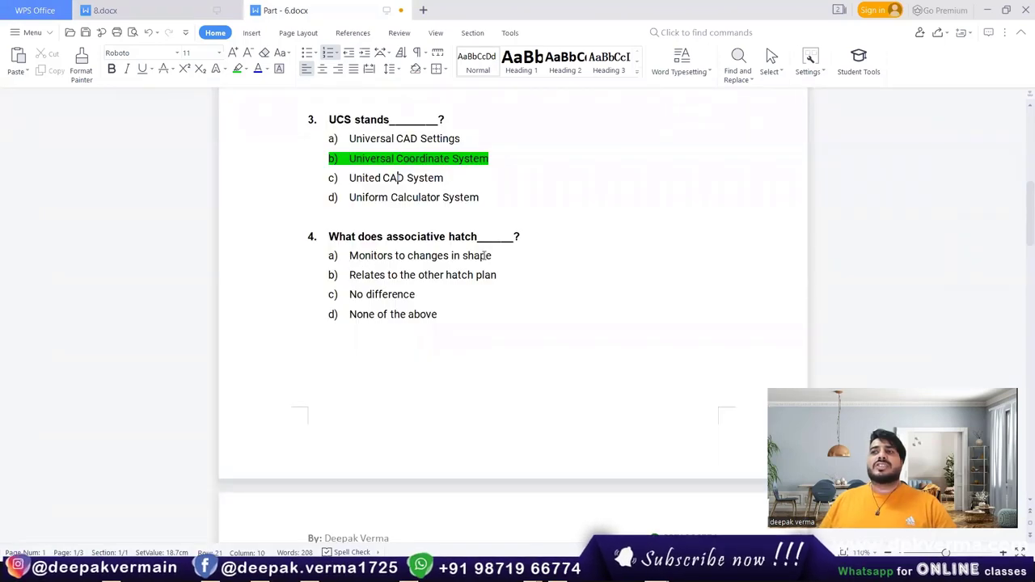
- Highlight question 4's answer a) Monitors to changes in shape green, then return to AutoCAD
{"action": "left_click_drag", "start_coordinate": [491, 255], "coordinate": [347, 255]}
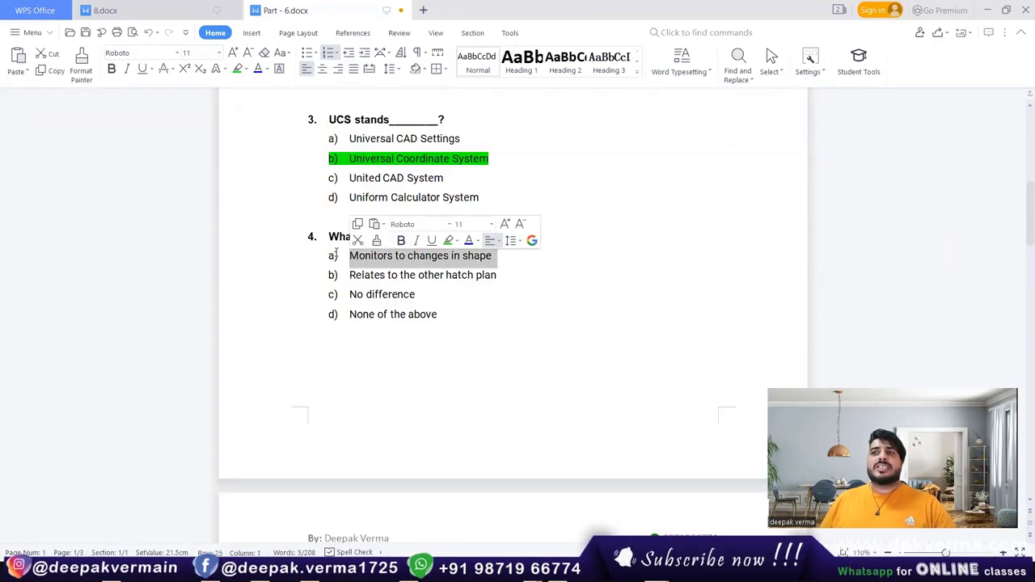
{"action": "left_click", "coordinate": [237, 69]}
{"action": "left_click", "coordinate": [389, 275]}
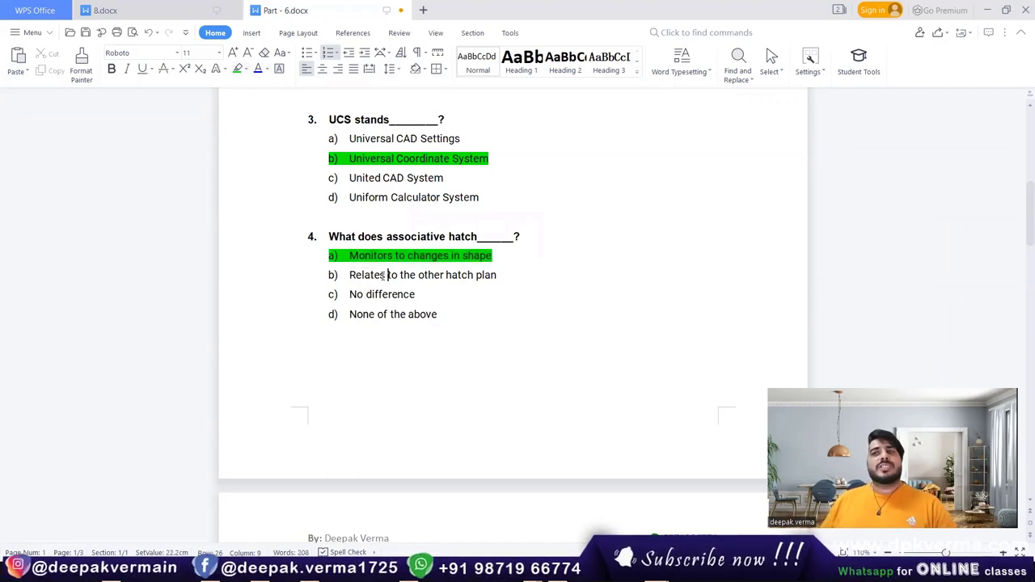
{"action": "scroll", "coordinate": [382, 276], "scroll_direction": "down", "scroll_amount": 3}
{"action": "scroll", "coordinate": [383, 276], "scroll_direction": "down", "scroll_amount": 5}
{"action": "scroll", "coordinate": [376, 276], "scroll_direction": "down", "scroll_amount": 2}
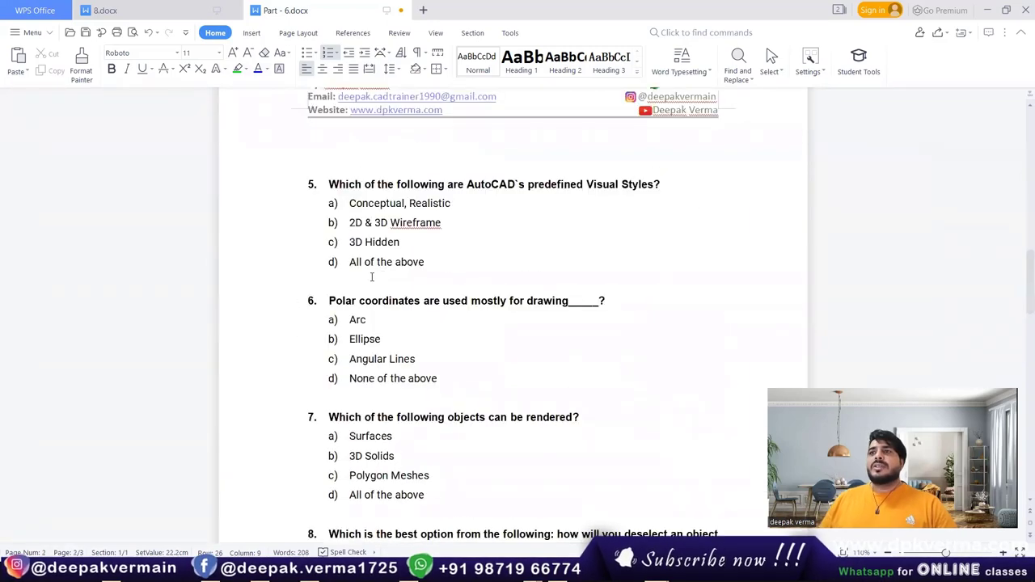
{"action": "scroll", "coordinate": [367, 293], "scroll_direction": "up", "scroll_amount": 1}
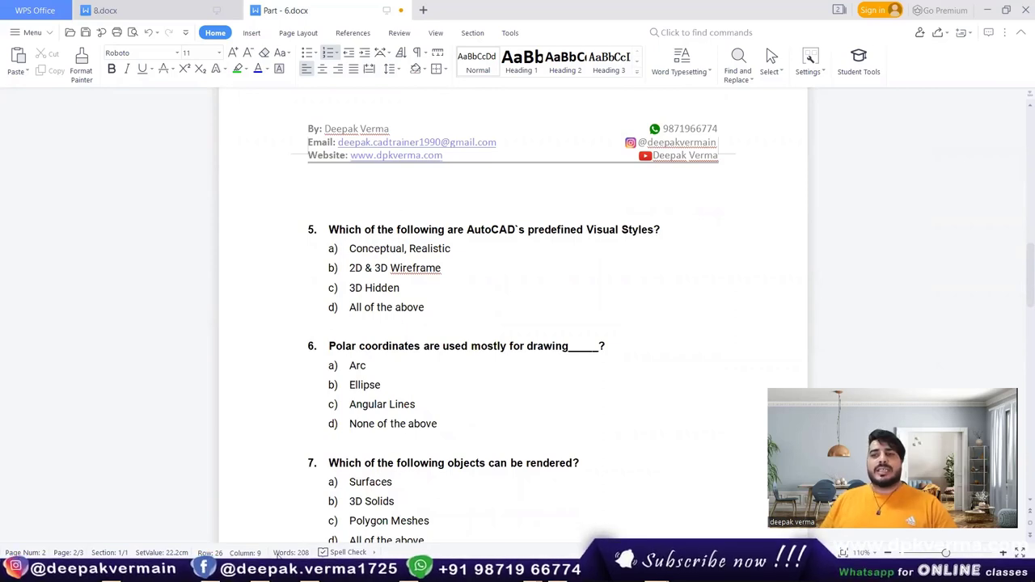
{"action": "left_click", "coordinate": [267, 505]}
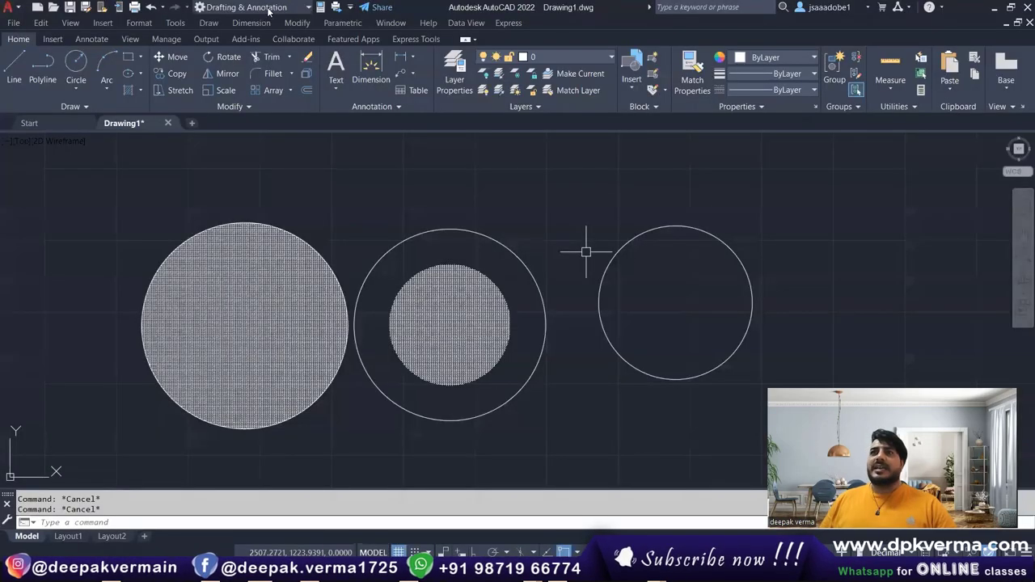
- Switch the workspace to 3D Basics and show the Visual Styles list
{"action": "left_click", "coordinate": [268, 10]}
{"action": "left_click", "coordinate": [233, 36]}
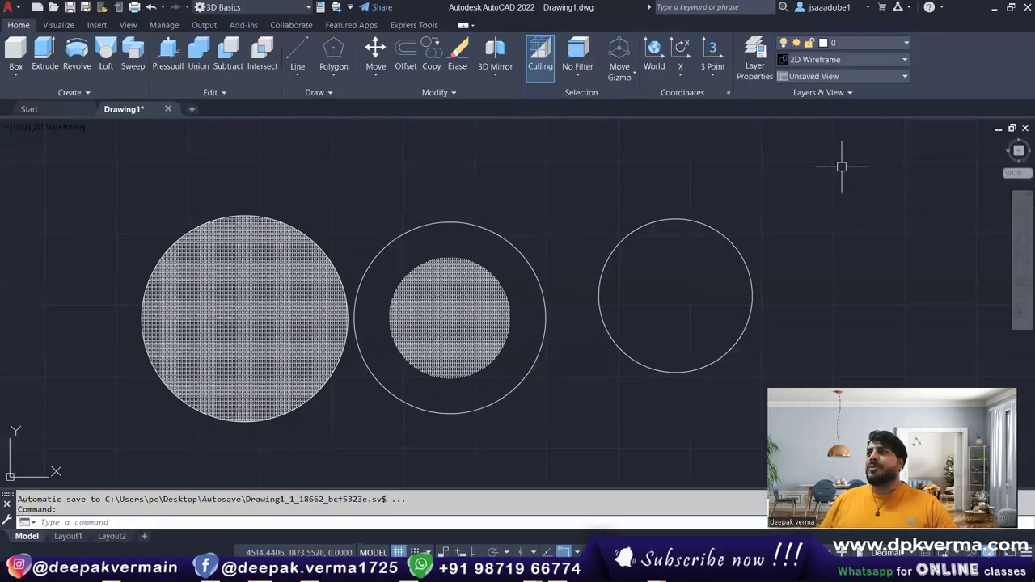
{"action": "left_click", "coordinate": [828, 59]}
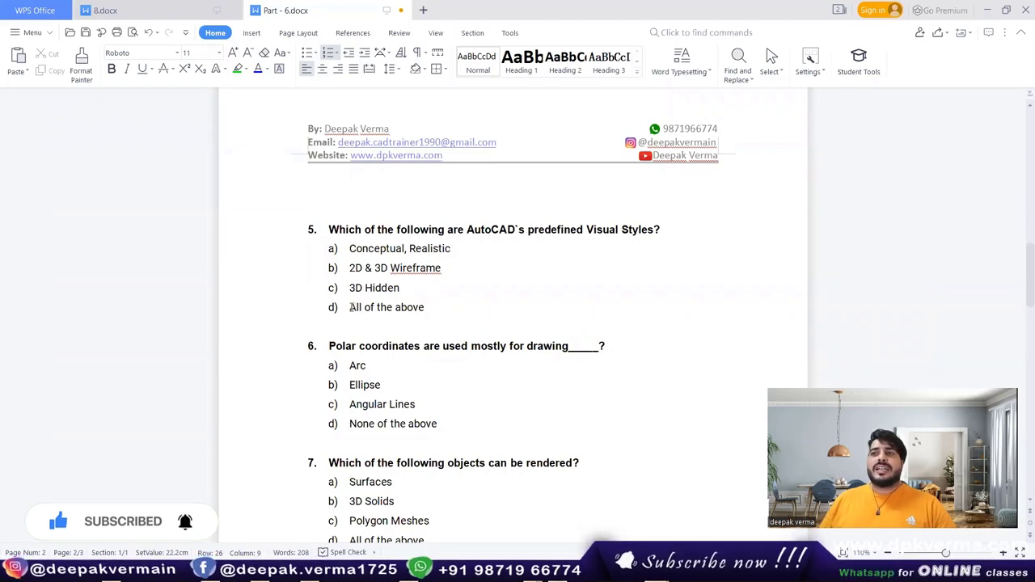
- Highlight question 5's answer d) All of the above in green and scroll down
{"action": "left_click_drag", "start_coordinate": [350, 308], "coordinate": [423, 307]}
{"action": "left_click", "coordinate": [238, 68]}
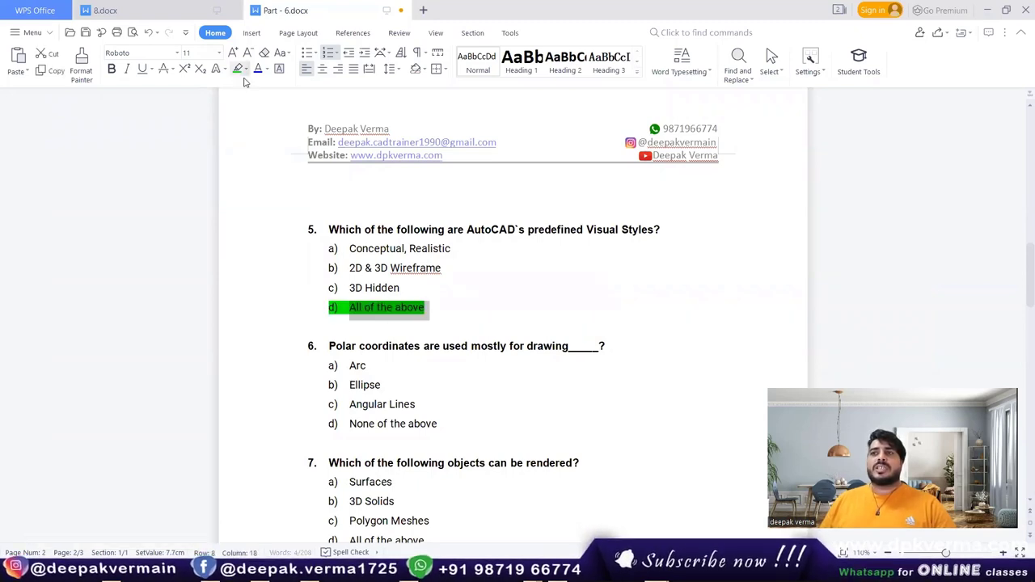
{"action": "left_click", "coordinate": [405, 279]}
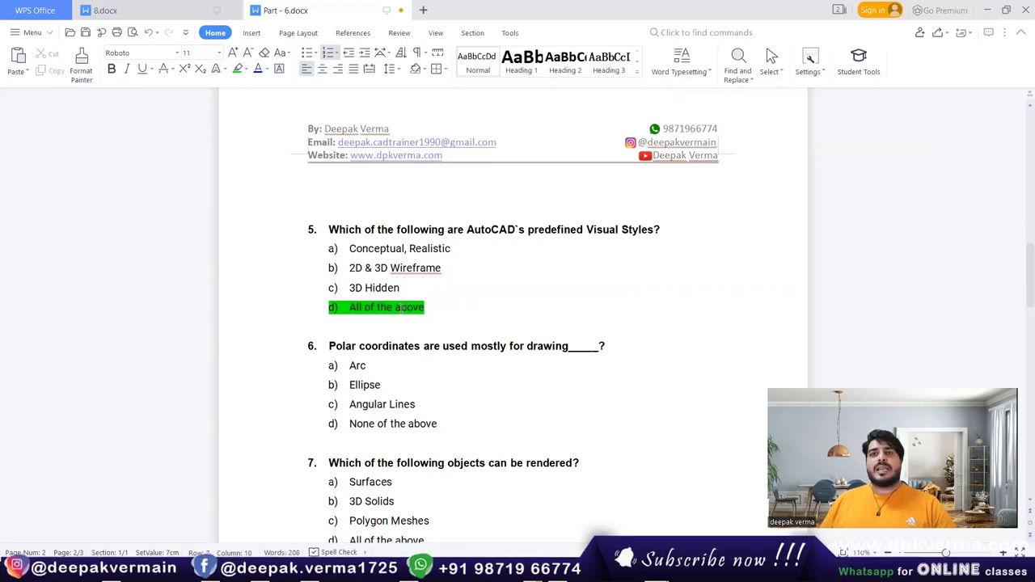
{"action": "scroll", "coordinate": [400, 308], "scroll_direction": "down", "scroll_amount": 1}
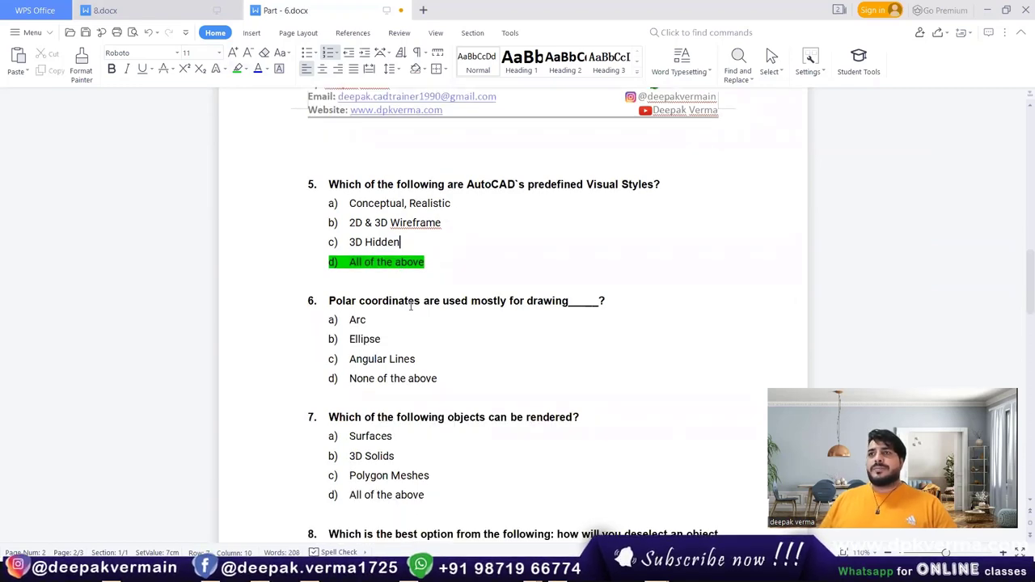
{"action": "scroll", "coordinate": [411, 305], "scroll_direction": "down", "scroll_amount": 1}
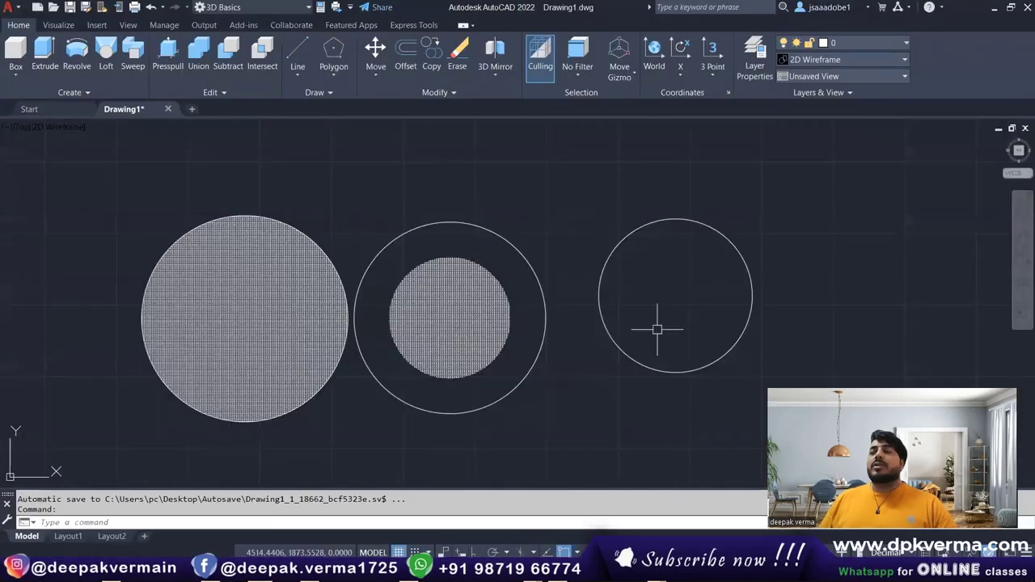
- Turn on polar tracking with 30-degree angle increments
{"action": "scroll", "coordinate": [655, 328], "scroll_direction": "down", "scroll_amount": 2}
{"action": "middle_click_drag", "start_coordinate": [502, 385], "coordinate": [393, 345]}
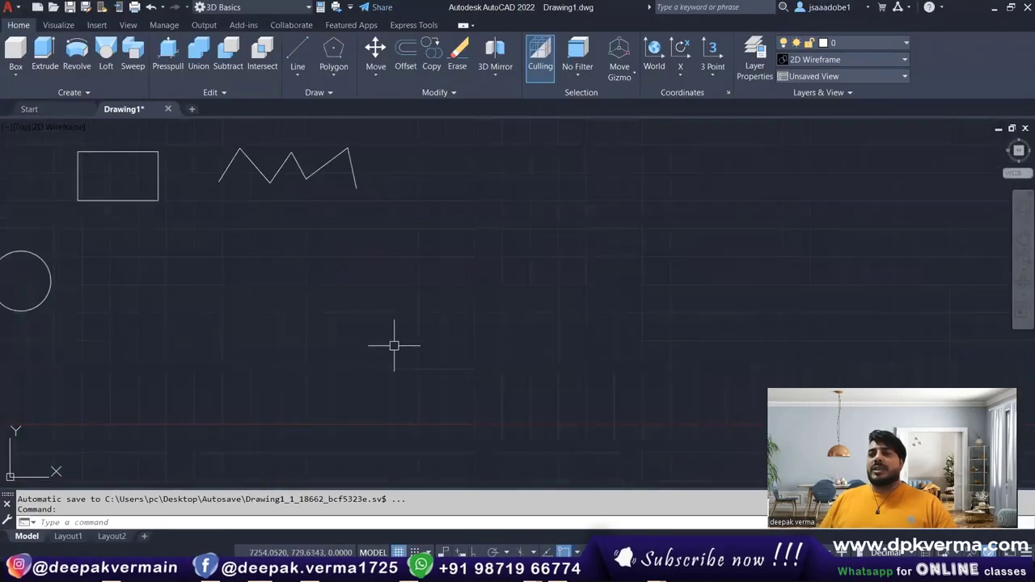
{"action": "left_click", "coordinate": [492, 552]}
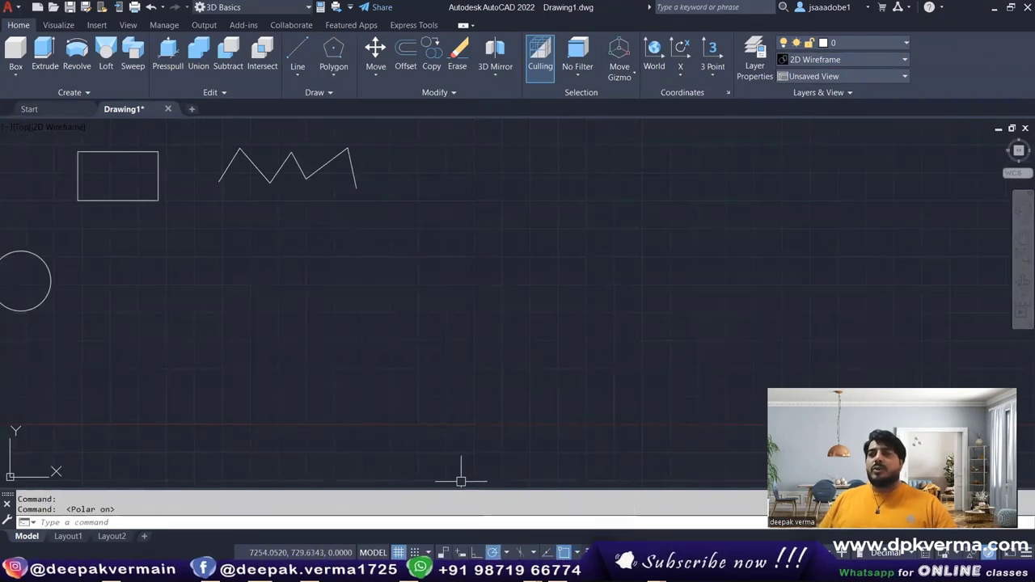
{"action": "left_click", "coordinate": [506, 552]}
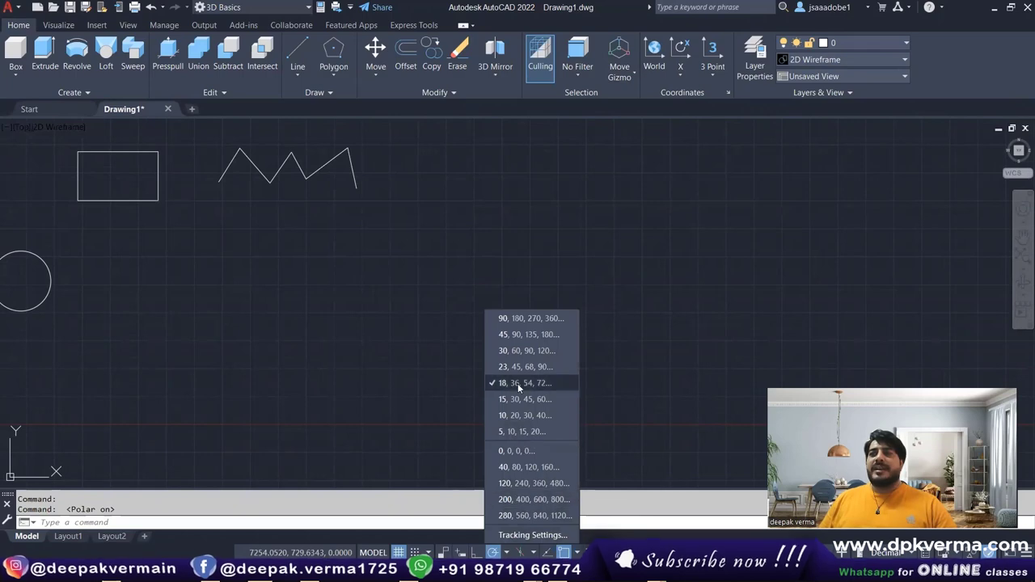
{"action": "left_click", "coordinate": [514, 349]}
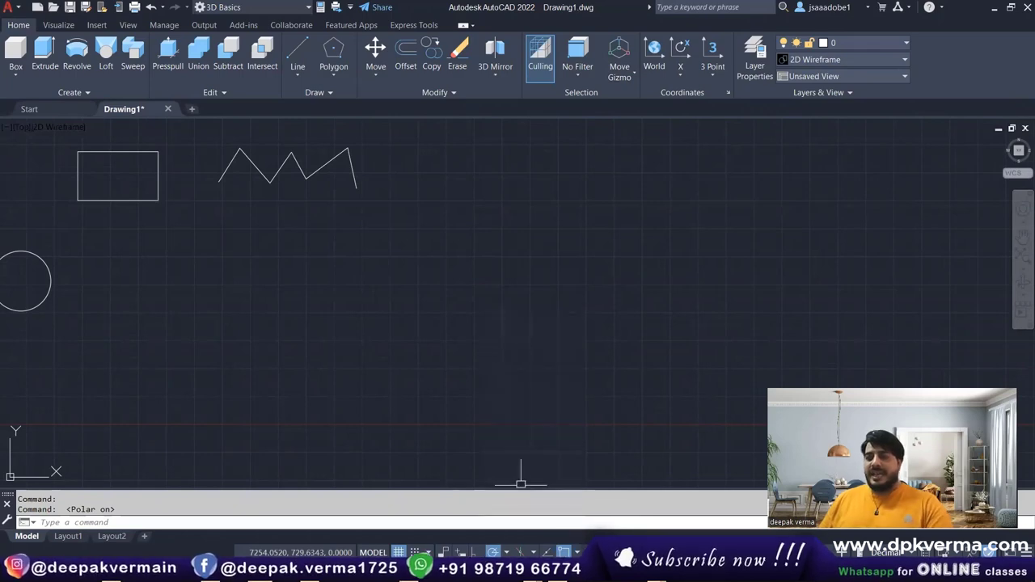
- Draw a horizontal line segment 10 units long with the LINE command
{"action": "type", "text": "l"}
{"action": "key", "text": "Return"}
{"action": "left_click", "coordinate": [468, 365]}
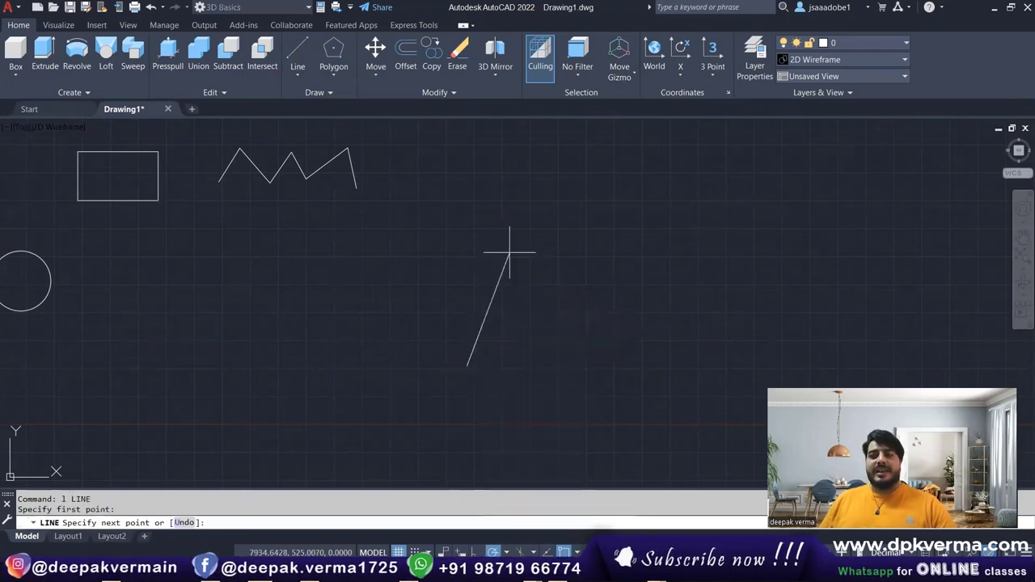
{"action": "key", "text": "Escape"}
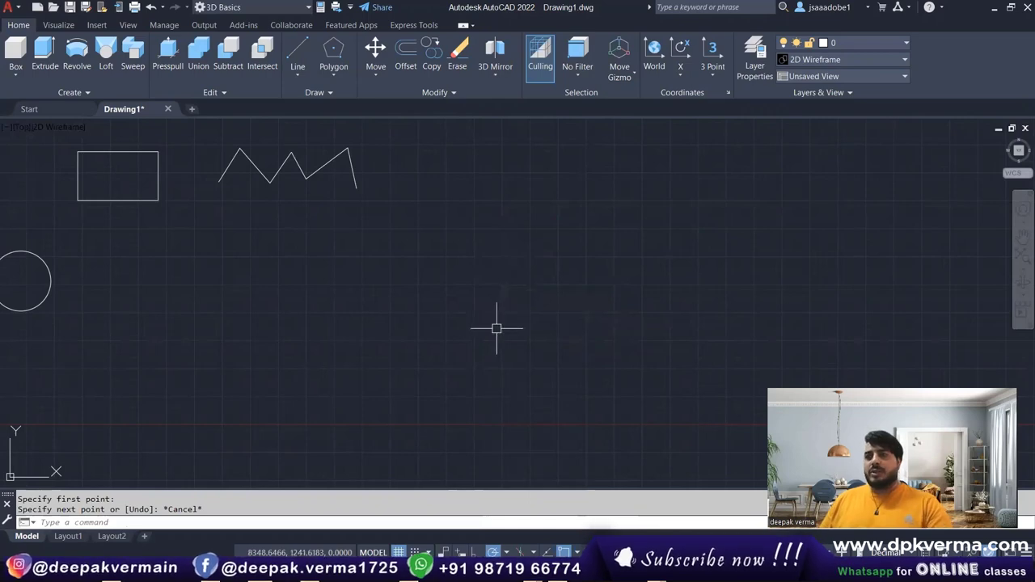
{"action": "type", "text": "l"}
{"action": "key", "text": "Return"}
{"action": "left_click", "coordinate": [437, 344]}
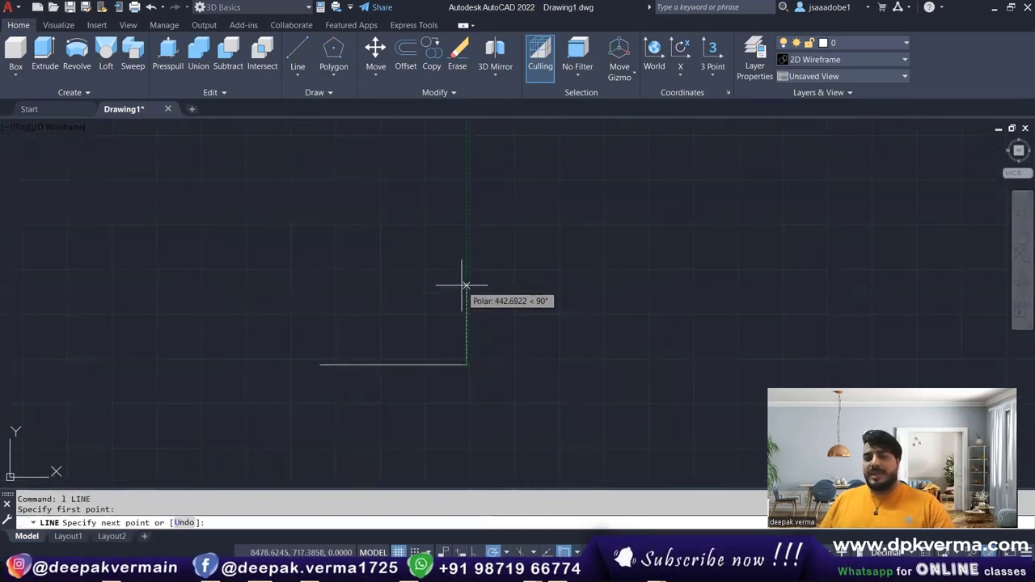
{"action": "type", "text": "10"}
{"action": "key", "text": "Return"}
{"action": "key", "text": "Escape"}
- Zoom in and redraw the 10-unit horizontal base line from a new start point
{"action": "scroll", "coordinate": [487, 363], "scroll_direction": "up", "scroll_amount": 3}
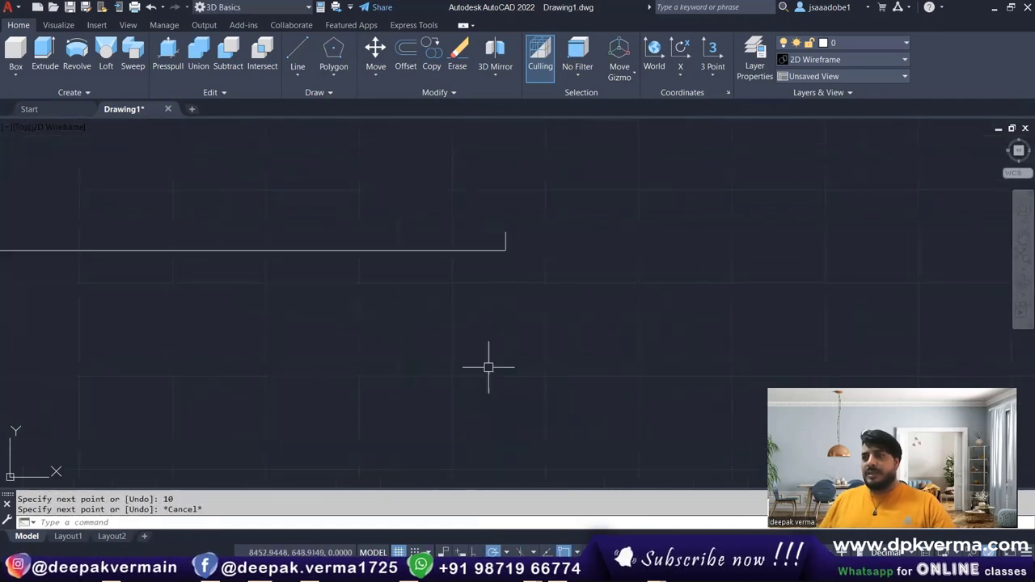
{"action": "scroll", "coordinate": [571, 272], "scroll_direction": "up", "scroll_amount": 3}
{"action": "key", "text": "Return"}
{"action": "left_click", "coordinate": [323, 317]}
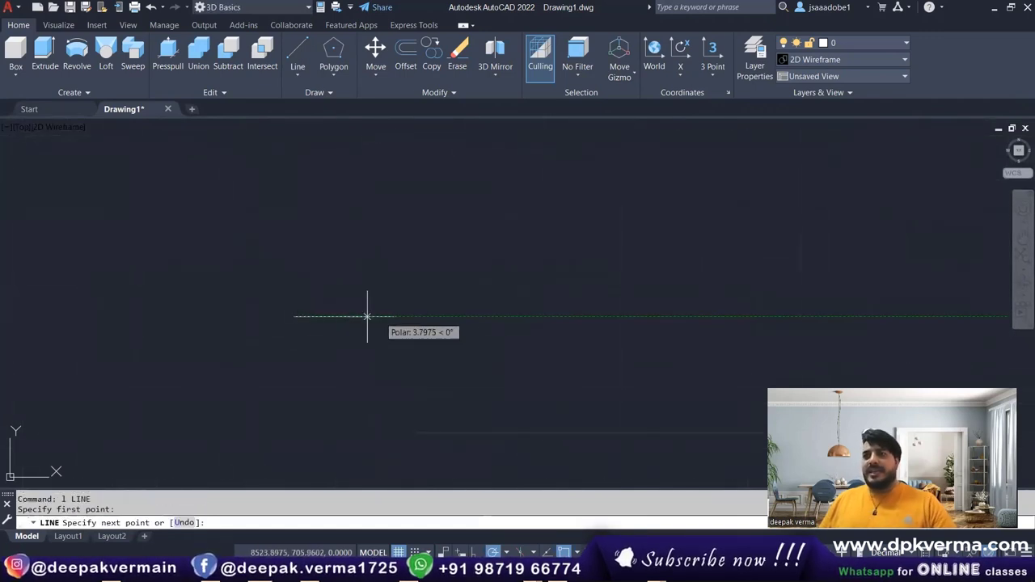
{"action": "type", "text": "10"}
{"action": "key", "text": "Return"}
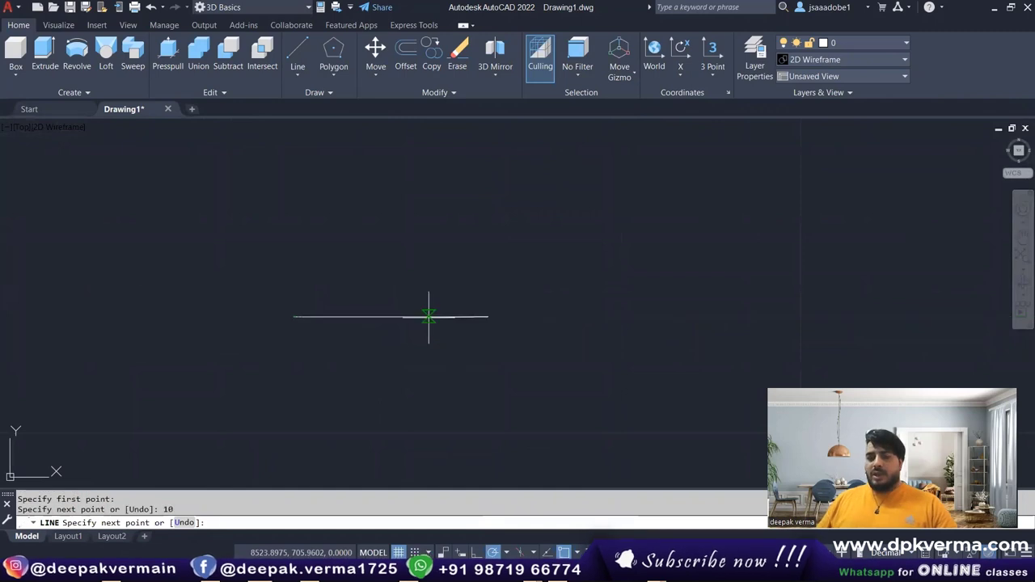
{"action": "key", "text": "Escape"}
{"action": "scroll", "coordinate": [469, 323], "scroll_direction": "up", "scroll_amount": 2}
{"action": "scroll", "coordinate": [505, 351], "scroll_direction": "down", "scroll_amount": 2}
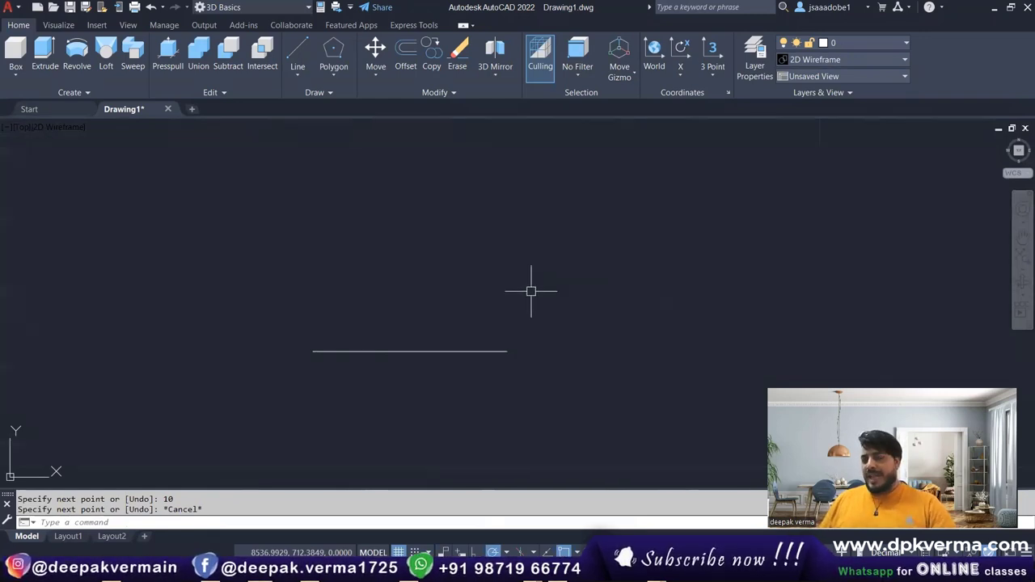
- From the base line's right end, draw a 10-unit line at 60° and close the triangle
{"action": "type", "text": "l"}
{"action": "key", "text": "Return"}
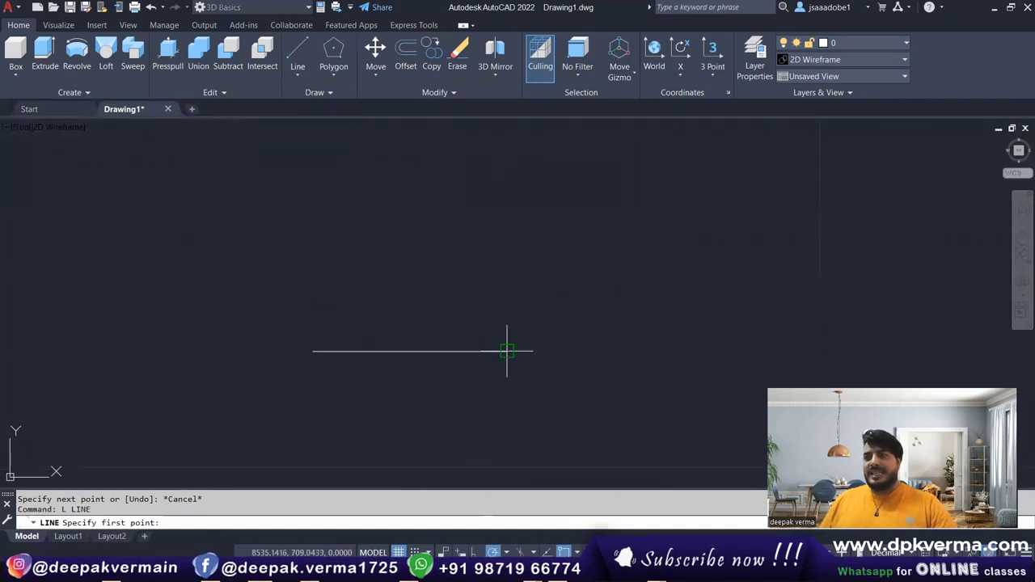
{"action": "left_click", "coordinate": [507, 350]}
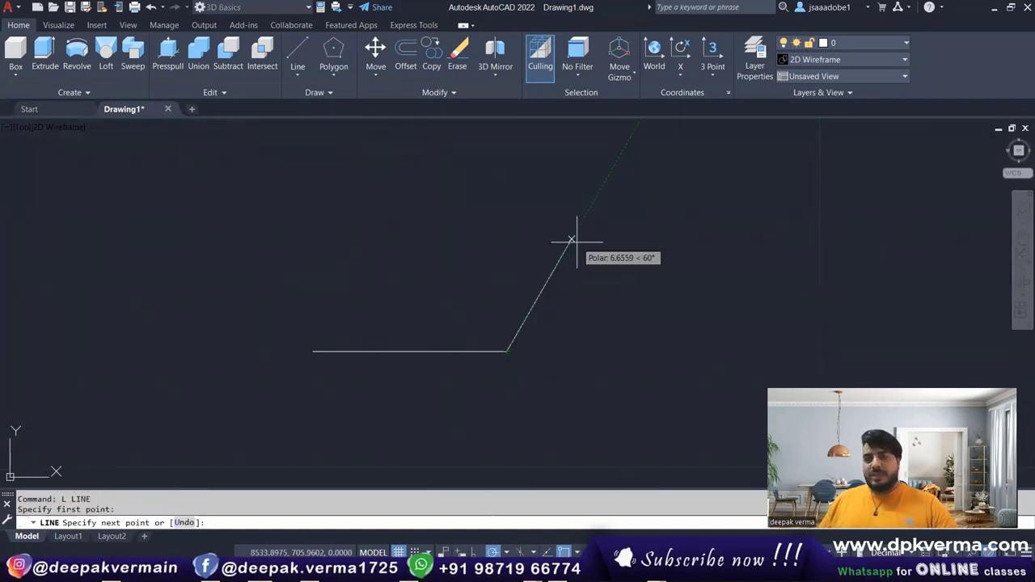
{"action": "left_click", "coordinate": [493, 553]}
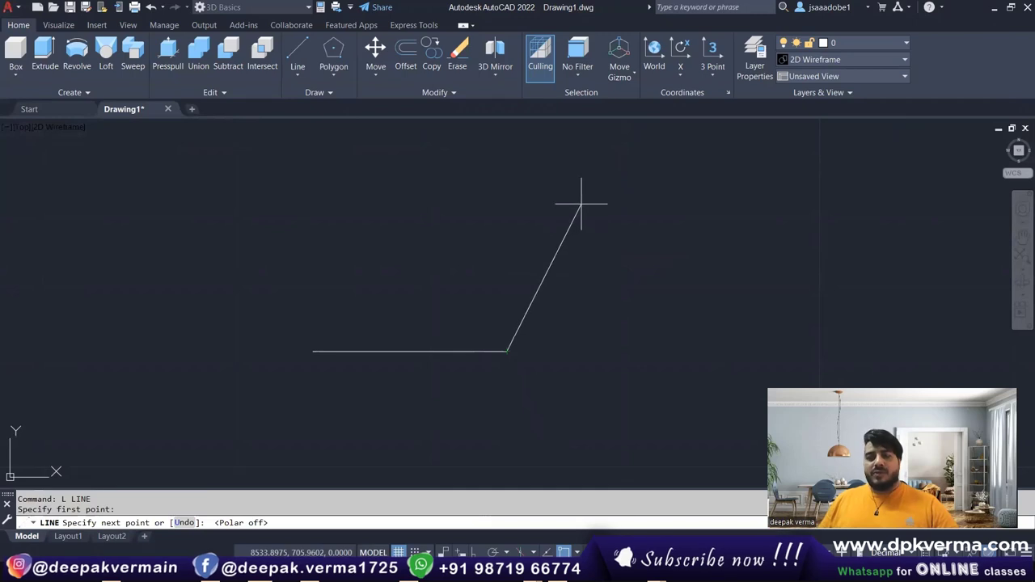
{"action": "type", "text": "@10"}
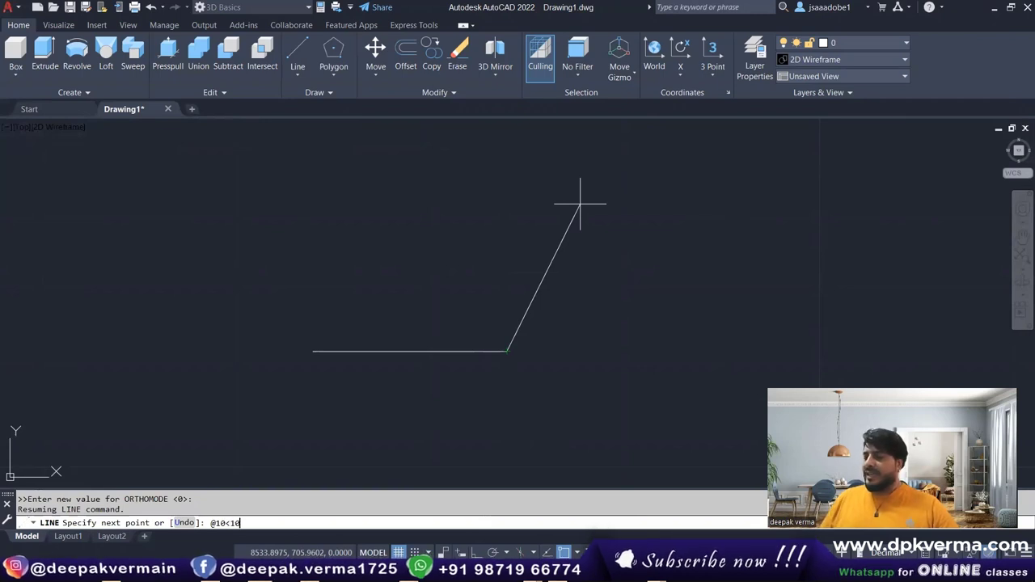
{"action": "key", "text": "Return"}
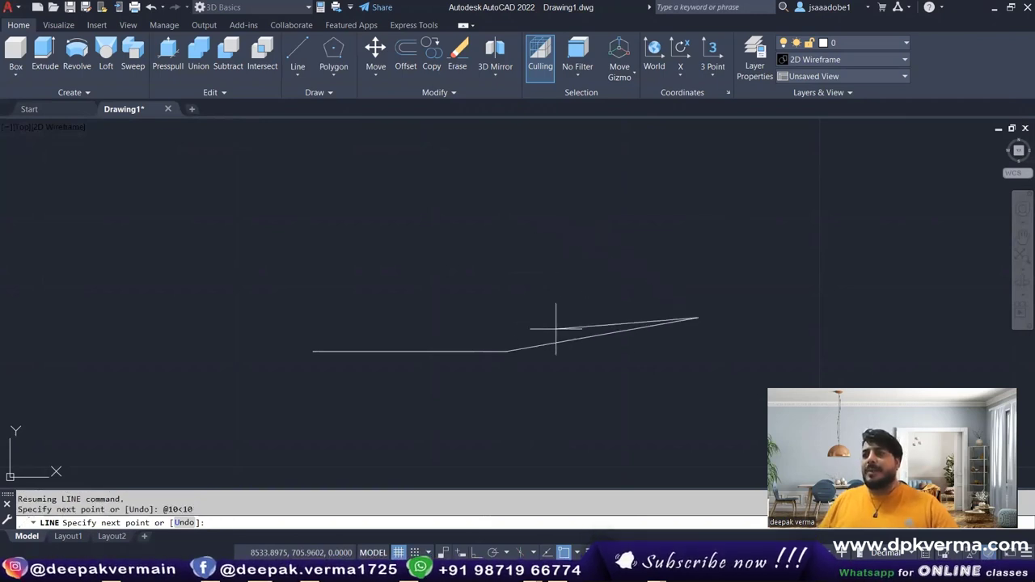
{"action": "key", "text": "ctrl+z"}
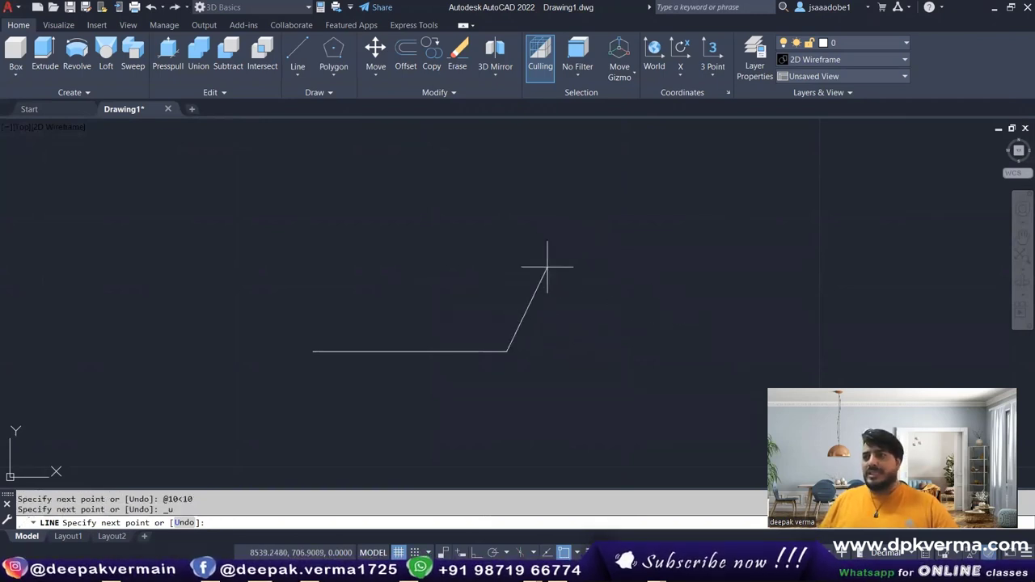
{"action": "type", "text": "@10<60"}
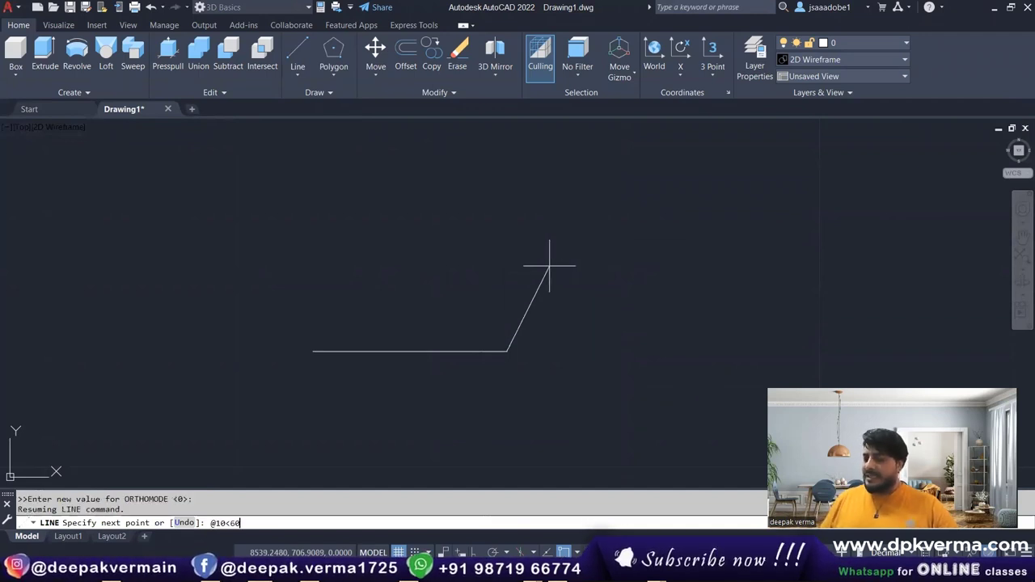
{"action": "key", "text": "Return"}
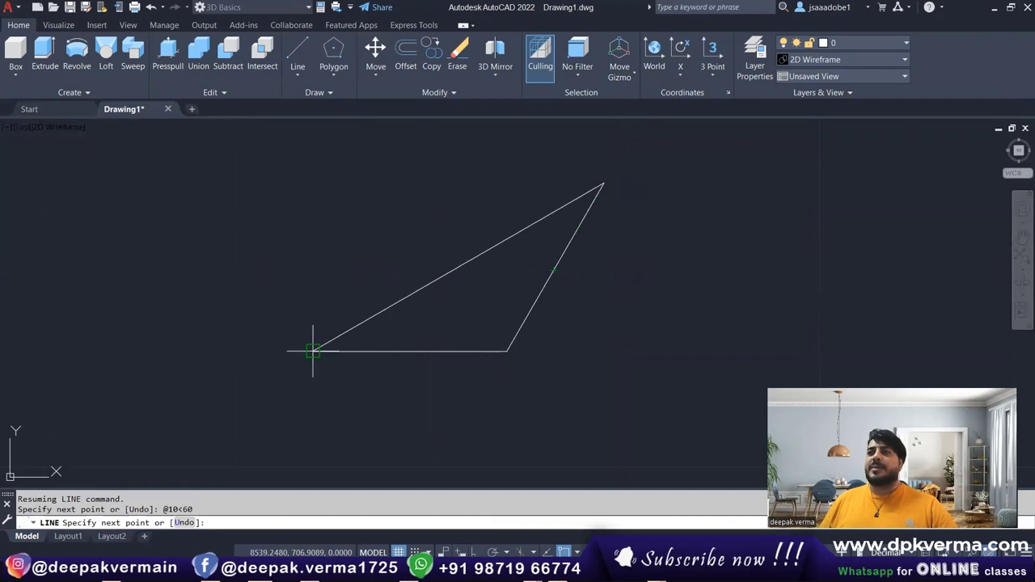
{"action": "left_click", "coordinate": [313, 351]}
{"action": "key", "text": "Escape"}
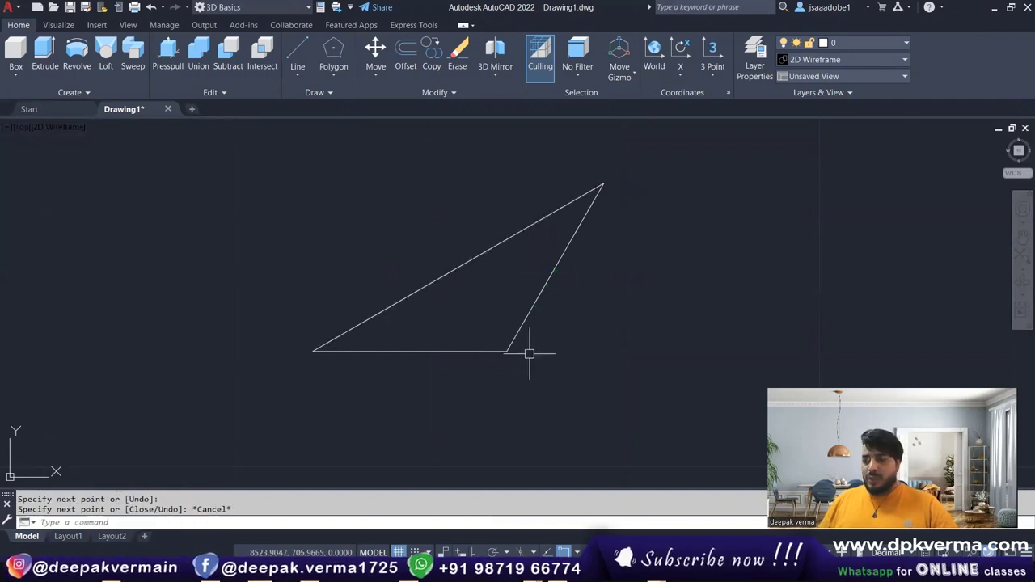
- Extend the base line further to the right from its right end
{"action": "type", "text": "l"}
{"action": "key", "text": "Return"}
{"action": "left_click", "coordinate": [507, 351]}
{"action": "left_click", "coordinate": [608, 351]}
{"action": "key", "text": "Escape"}
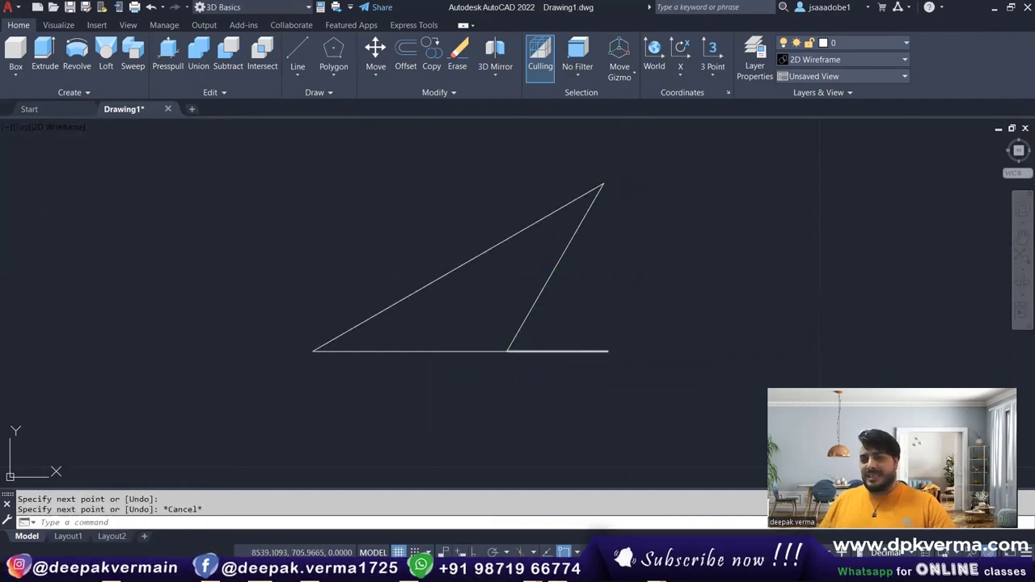
- Add a 60° angular dimension between the slanted line and the base line
{"action": "type", "text": "c"}
{"action": "type", "text": "an"}
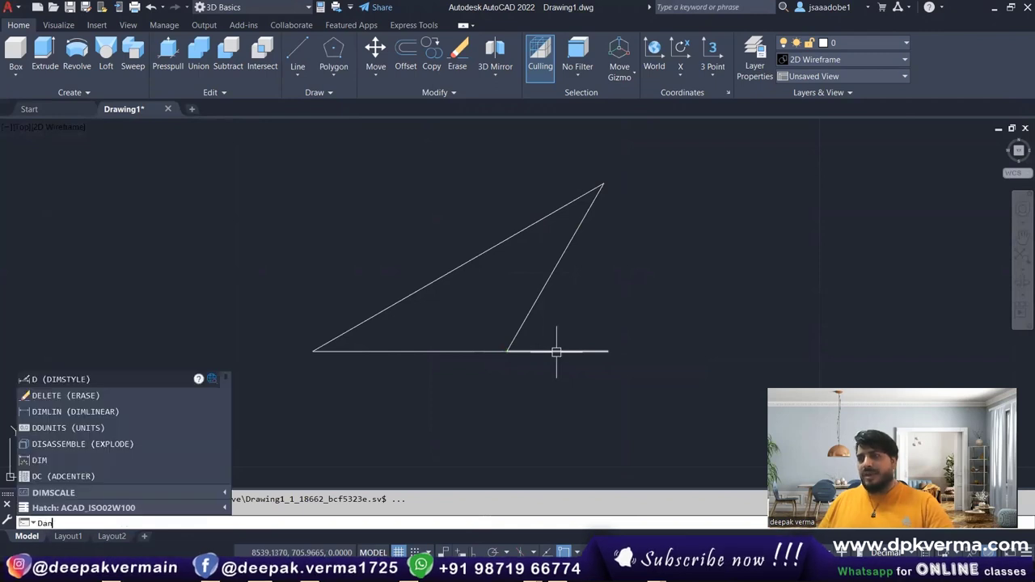
{"action": "key", "text": "Return"}
{"action": "left_click", "coordinate": [524, 329]}
{"action": "left_click", "coordinate": [534, 351]}
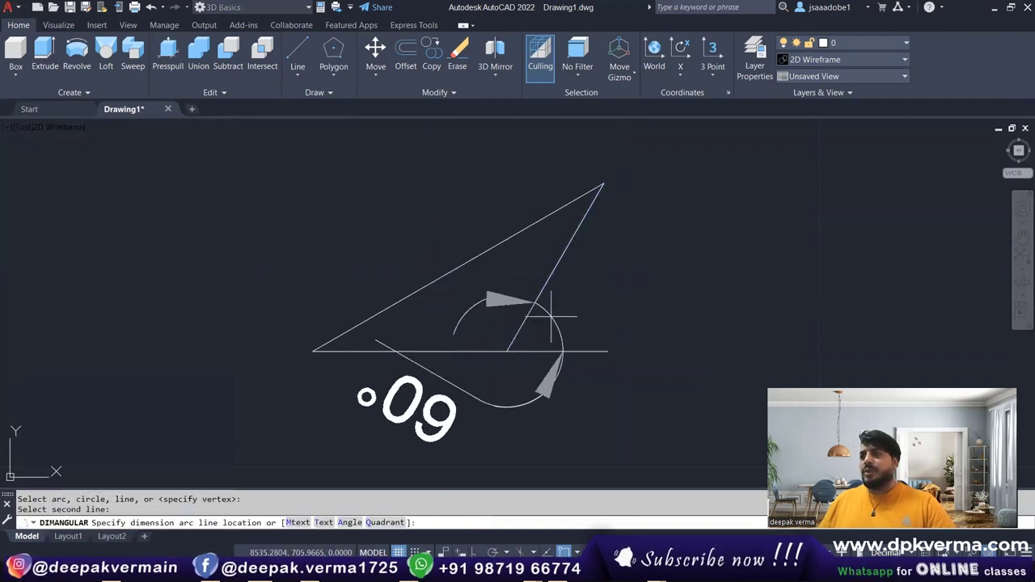
{"action": "left_click", "coordinate": [631, 257]}
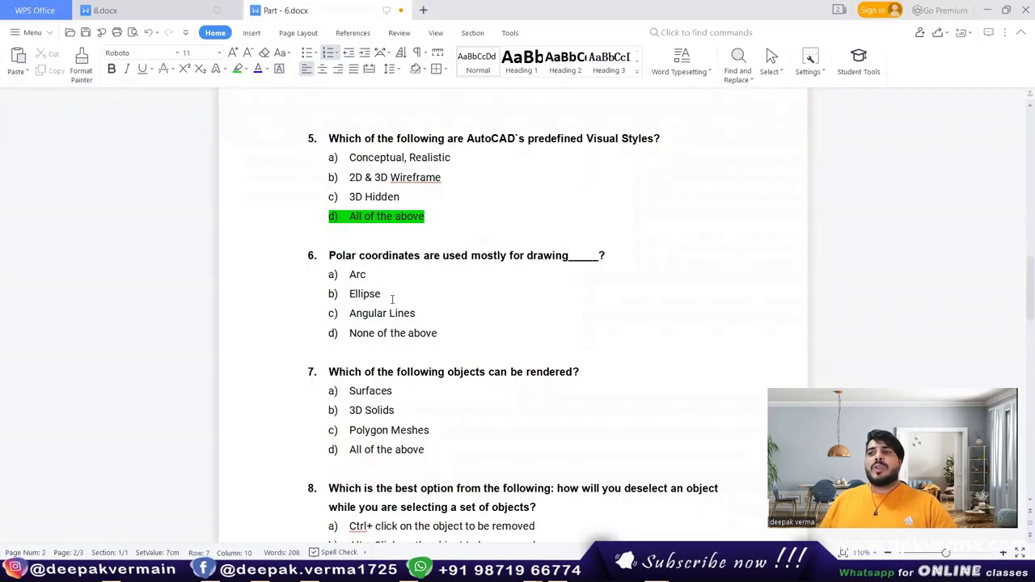
- Highlight question 6's option c) 'Angular Lines' in green
{"action": "left_click_drag", "start_coordinate": [415, 313], "coordinate": [327, 317]}
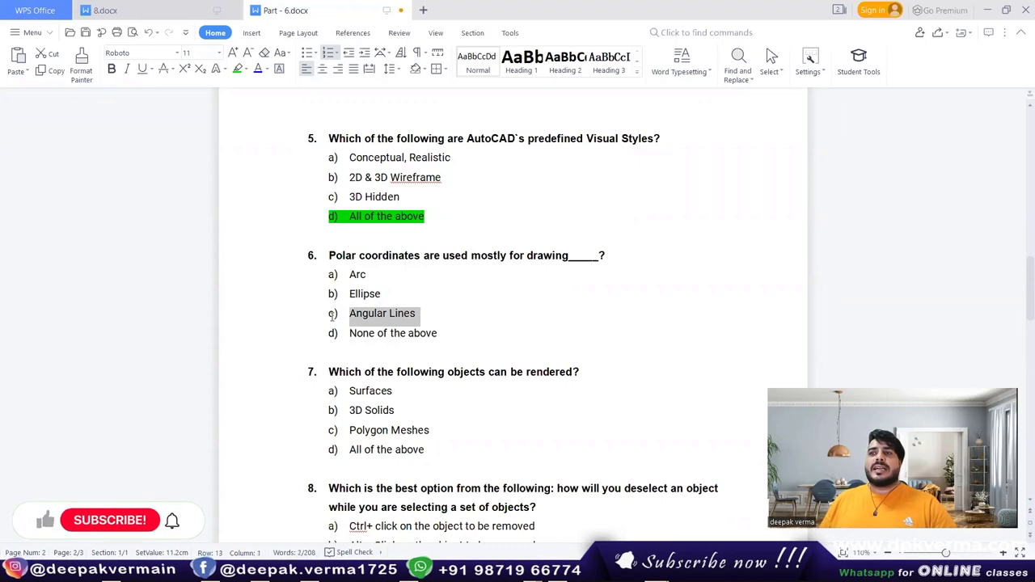
{"action": "left_click", "coordinate": [238, 69]}
{"action": "scroll", "coordinate": [468, 328], "scroll_direction": "down", "scroll_amount": 3}
{"action": "scroll", "coordinate": [468, 328], "scroll_direction": "down", "scroll_amount": 1}
{"action": "left_click", "coordinate": [427, 294]}
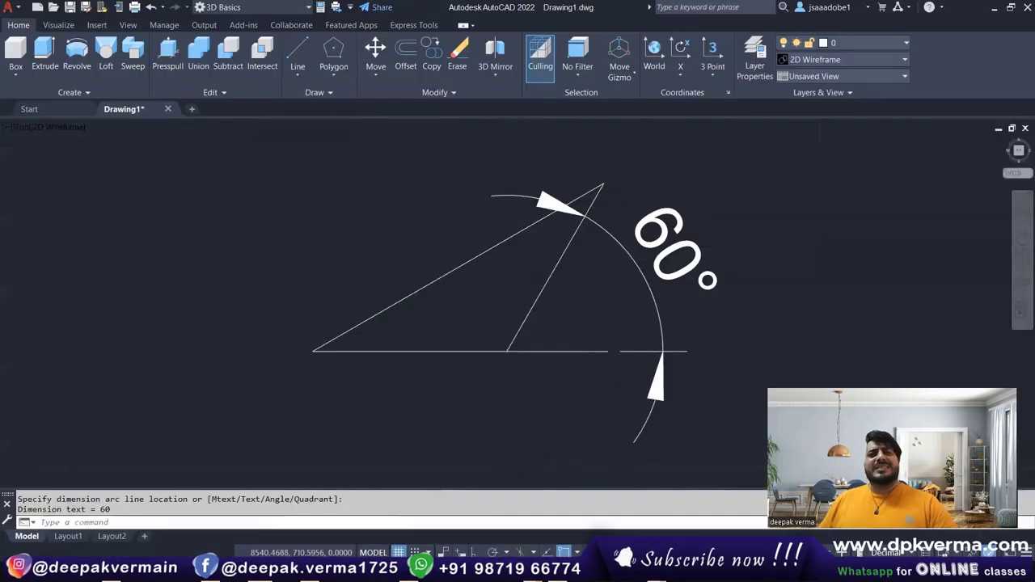
- Sketch several free crossing line segments, then orbit the drawing into a tilted 3D view
{"action": "type", "text": "l"}
{"action": "key", "text": "Return"}
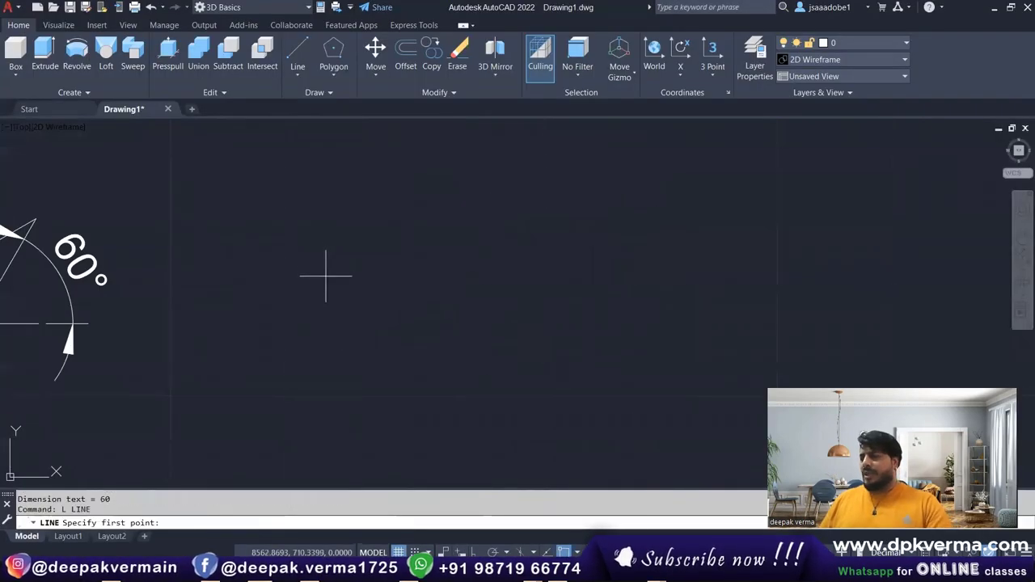
{"action": "left_click", "coordinate": [291, 290]}
{"action": "left_click", "coordinate": [540, 214]}
{"action": "left_click", "coordinate": [579, 332]}
{"action": "left_click", "coordinate": [342, 163]}
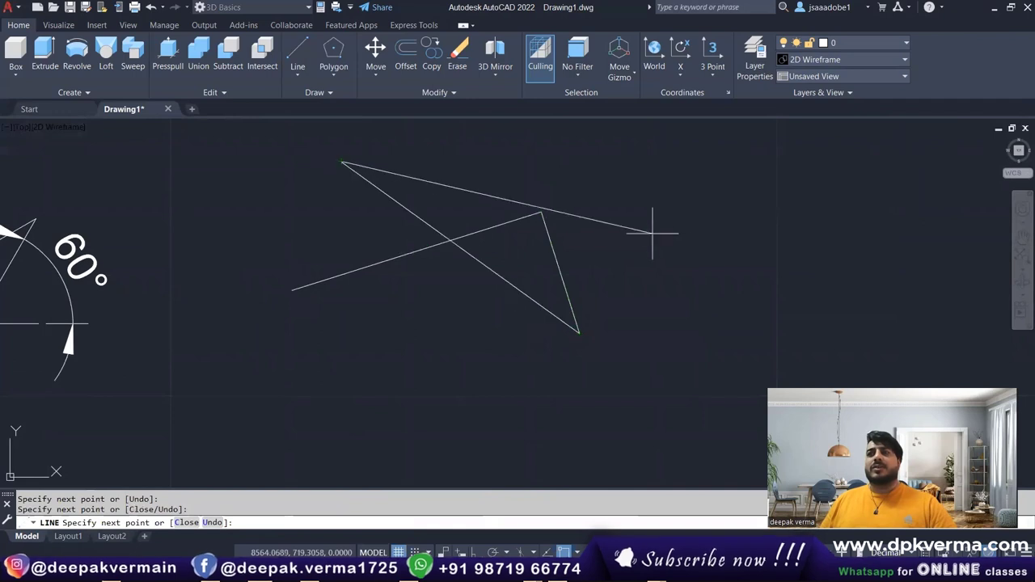
{"action": "left_click", "coordinate": [663, 236]}
{"action": "left_click", "coordinate": [490, 327]}
{"action": "key", "text": "Escape"}
{"action": "mouse_move", "coordinate": [489, 316]}
{"action": "middle_mouse_down"}
{"action": "mouse_move", "coordinate": [397, 289]}
{"action": "mouse_move", "coordinate": [450, 236]}
{"action": "middle_mouse_up"}
{"action": "key", "text": "Escape"}
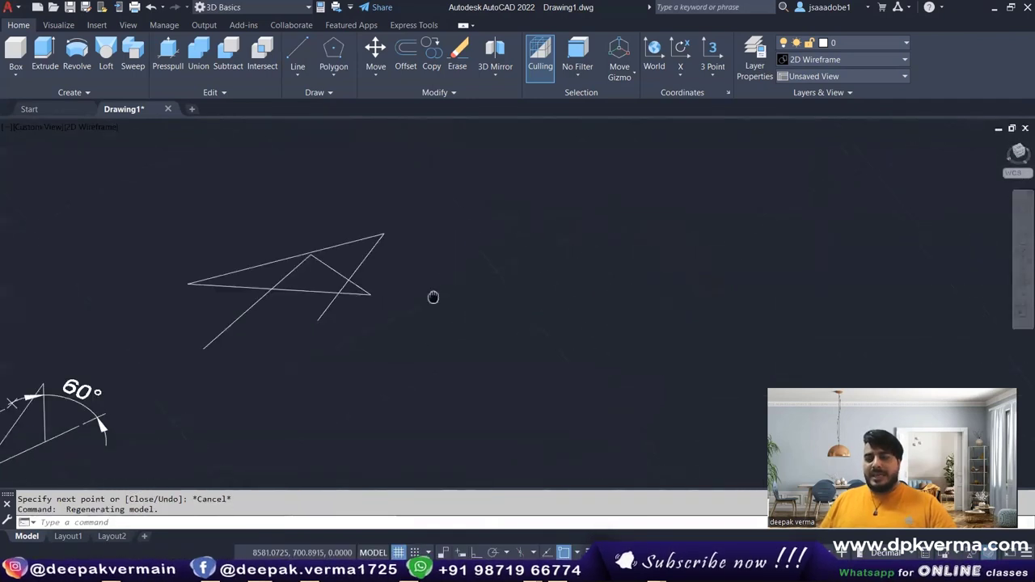
- Draw two rectangles with RECTANG, panning between them
{"action": "type", "text": "rec"}
{"action": "key", "text": "Return"}
{"action": "left_click", "coordinate": [441, 389]}
{"action": "left_click", "coordinate": [644, 395]}
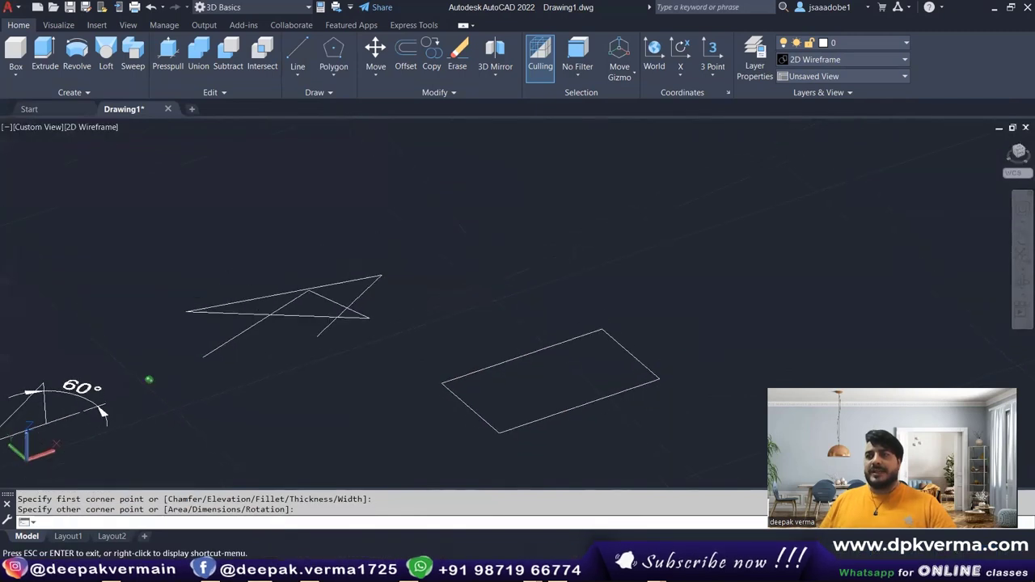
{"action": "middle_click_drag", "start_coordinate": [624, 393], "coordinate": [356, 323]}
{"action": "type", "text": "re"}
{"action": "key", "text": "Return"}
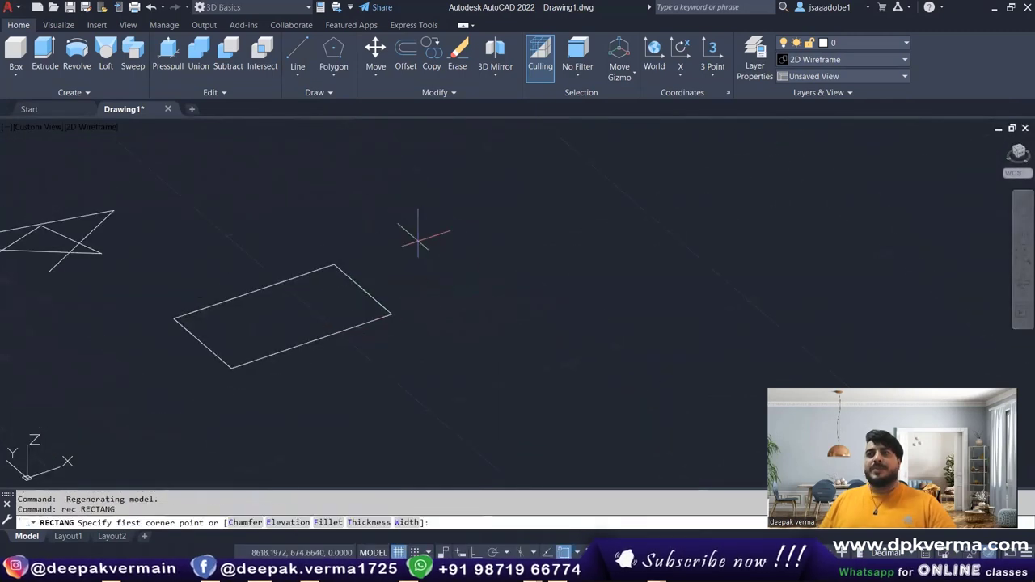
{"action": "left_click", "coordinate": [417, 240]}
{"action": "left_click", "coordinate": [677, 264]}
{"action": "key", "text": "Escape"}
{"action": "middle_click_drag", "start_coordinate": [621, 277], "coordinate": [608, 318]}
- Extrude the right rectangle into a 3D box
{"action": "type", "text": "ext"}
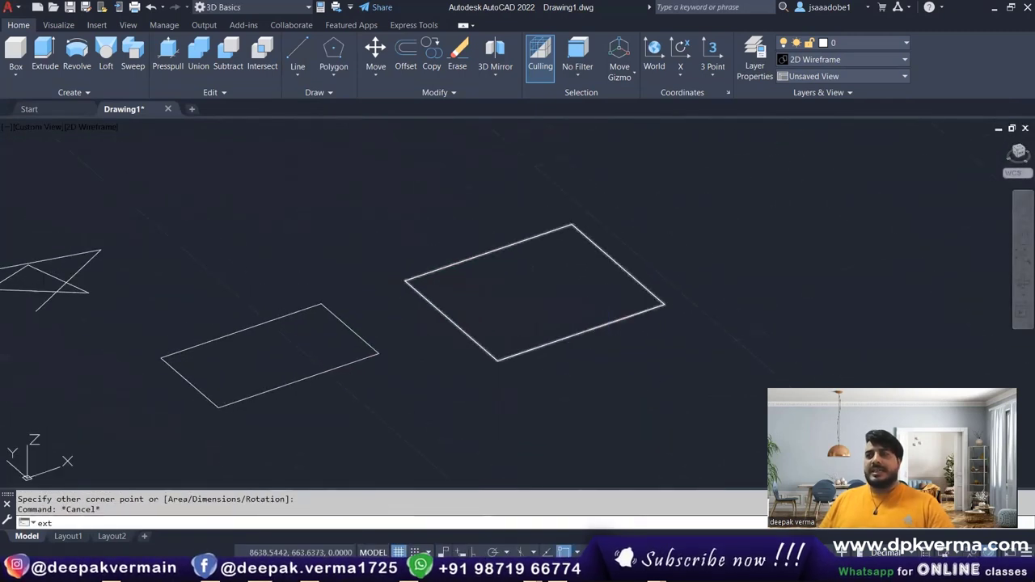
{"action": "key", "text": "Return"}
{"action": "left_click", "coordinate": [570, 335]}
{"action": "key", "text": "Return"}
{"action": "left_click", "coordinate": [576, 190]}
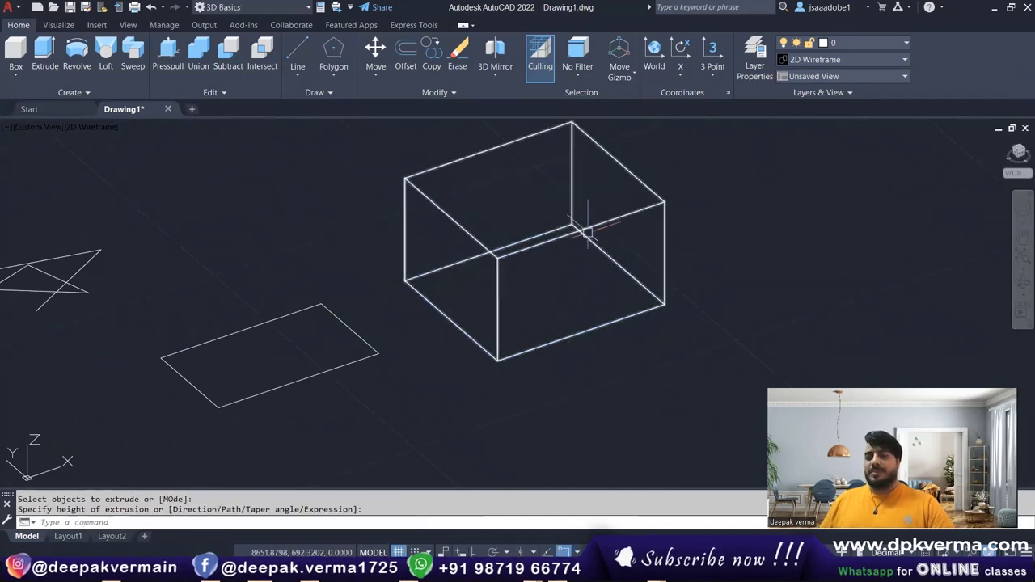
- Apply the Conceptual visual style, render the drawing, and close the render window
{"action": "type", "text": "vs"}
{"action": "key", "text": "Return"}
{"action": "type", "text": "c"}
{"action": "key", "text": "Return"}
{"action": "scroll", "coordinate": [535, 274], "scroll_direction": "down", "scroll_amount": 1}
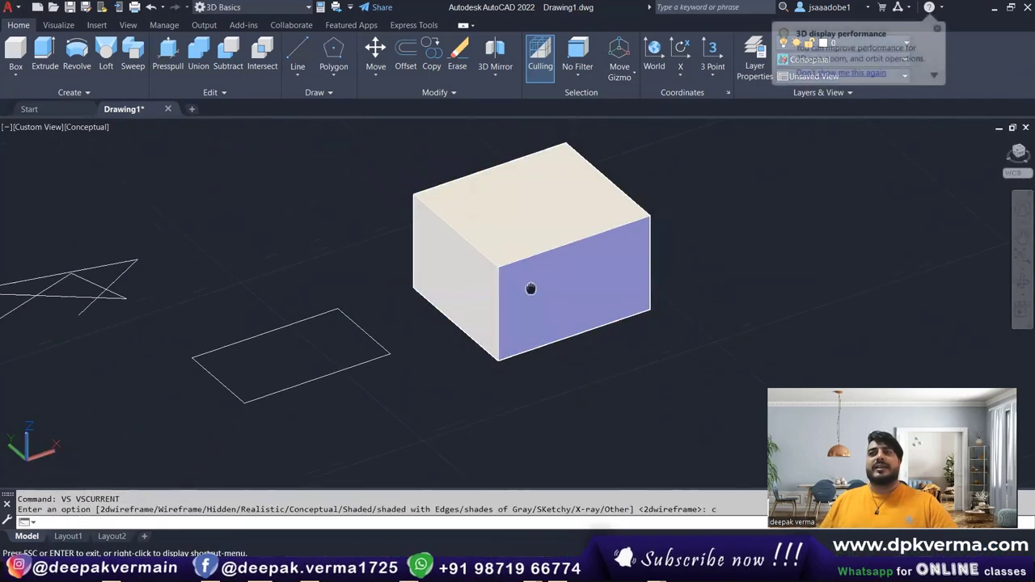
{"action": "scroll", "coordinate": [469, 307], "scroll_direction": "down", "scroll_amount": 2}
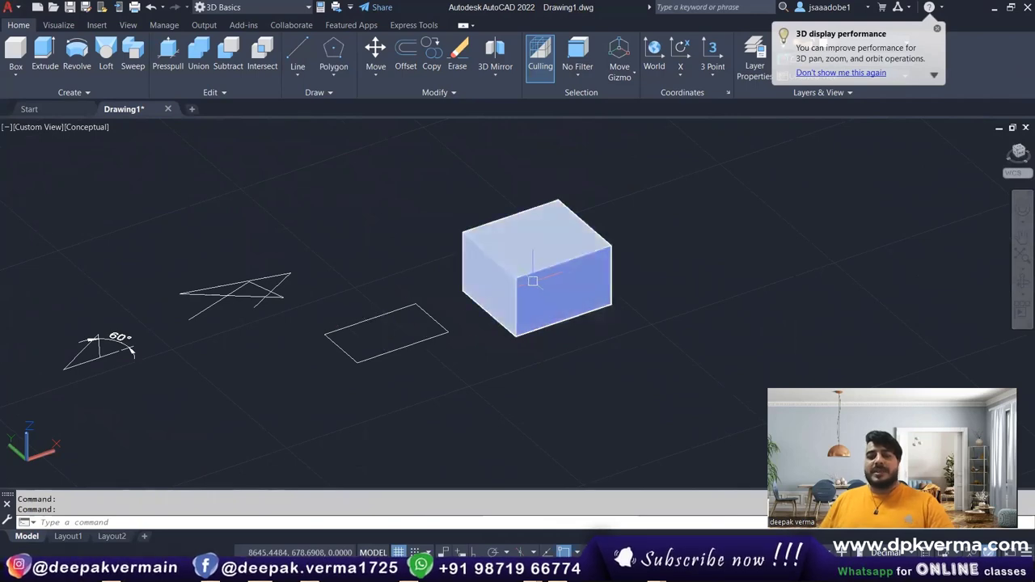
{"action": "type", "text": "REnder"}
{"action": "key", "text": "Return"}
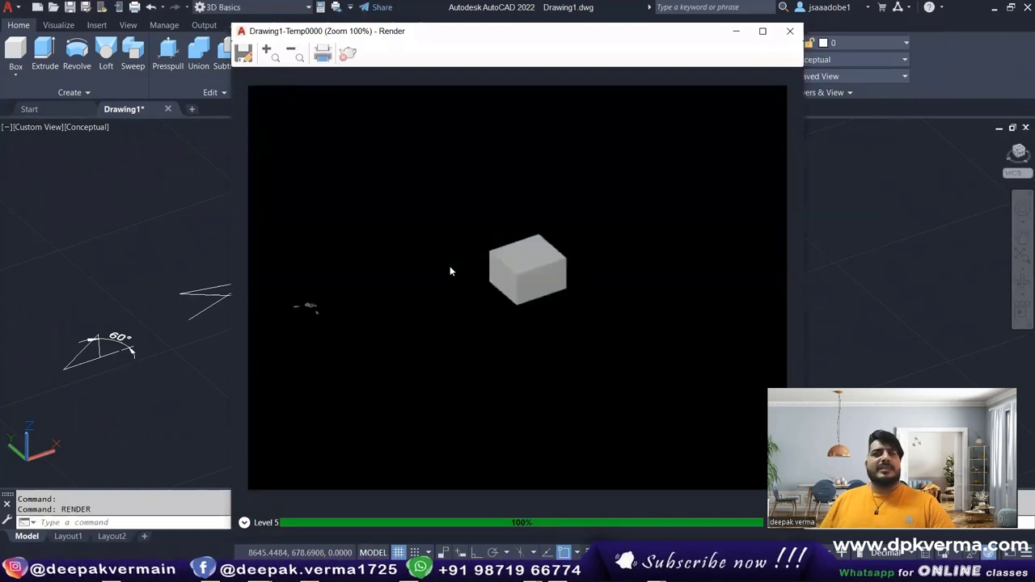
{"action": "left_click", "coordinate": [790, 31]}
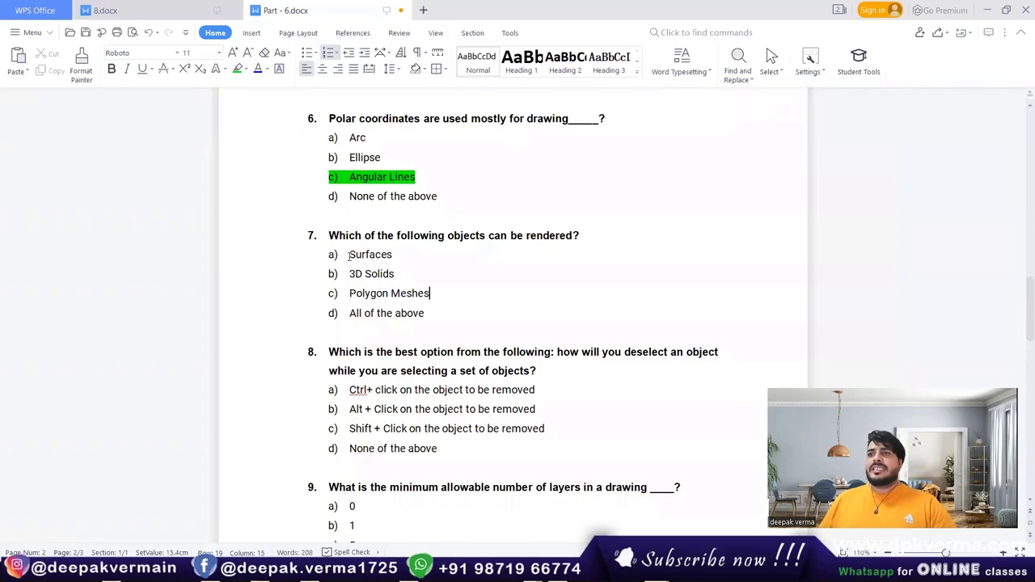
- Highlight question 7's option d) 'All of the above' in green
{"action": "mouse_move", "coordinate": [351, 254]}
{"action": "left_mouse_down"}
{"action": "mouse_move", "coordinate": [394, 253]}
{"action": "mouse_move", "coordinate": [363, 274]}
{"action": "mouse_move", "coordinate": [394, 274]}
{"action": "mouse_move", "coordinate": [430, 293]}
{"action": "left_mouse_up"}
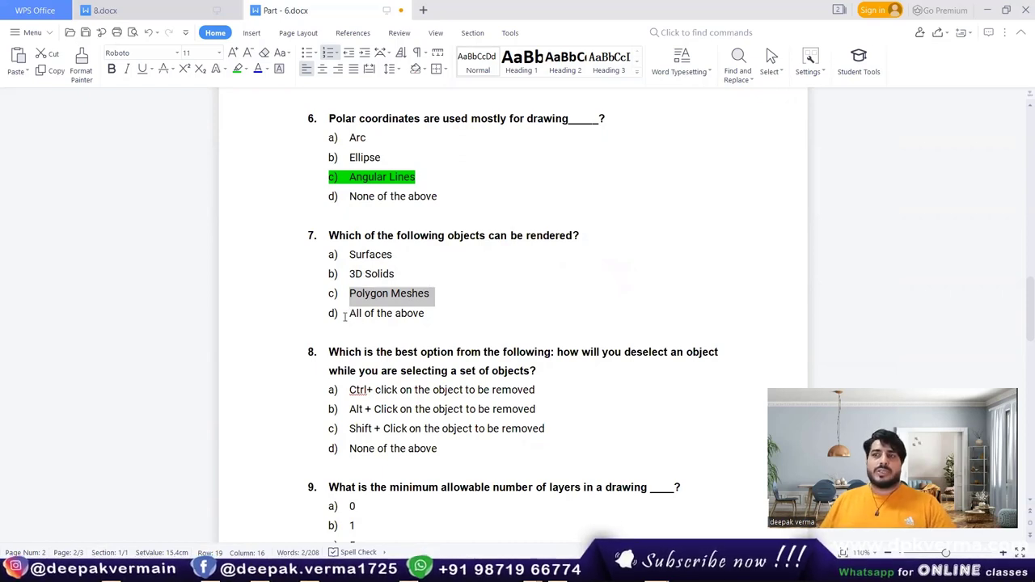
{"action": "left_click_drag", "start_coordinate": [350, 312], "coordinate": [433, 316]}
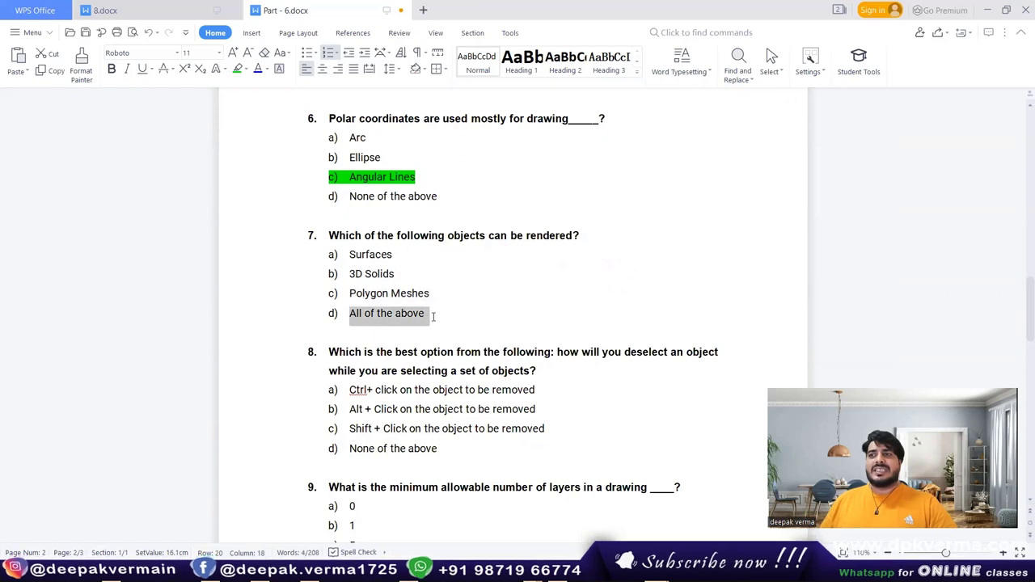
{"action": "left_click", "coordinate": [239, 69]}
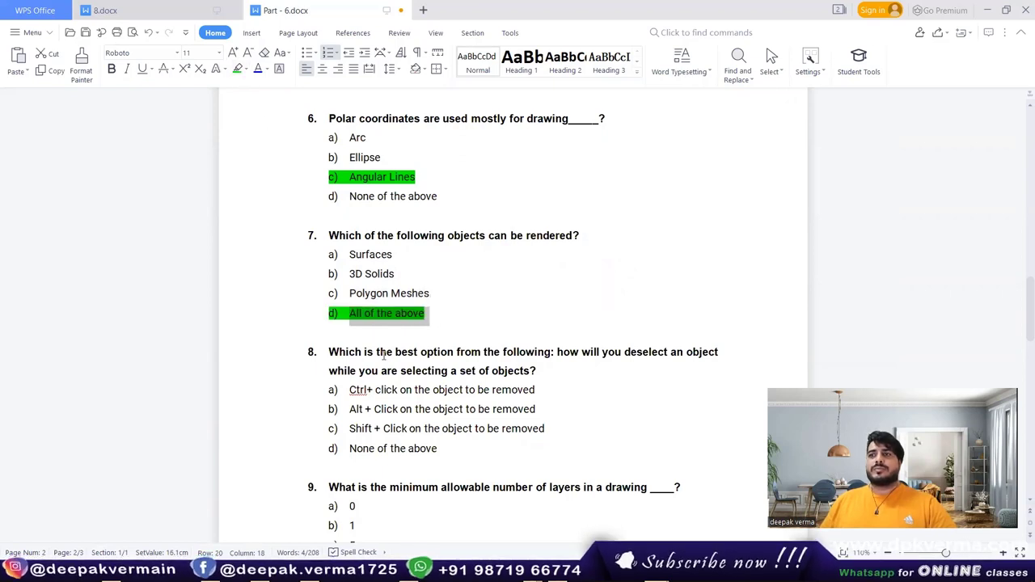
{"action": "left_click", "coordinate": [386, 383]}
{"action": "scroll", "coordinate": [376, 360], "scroll_direction": "down", "scroll_amount": 2}
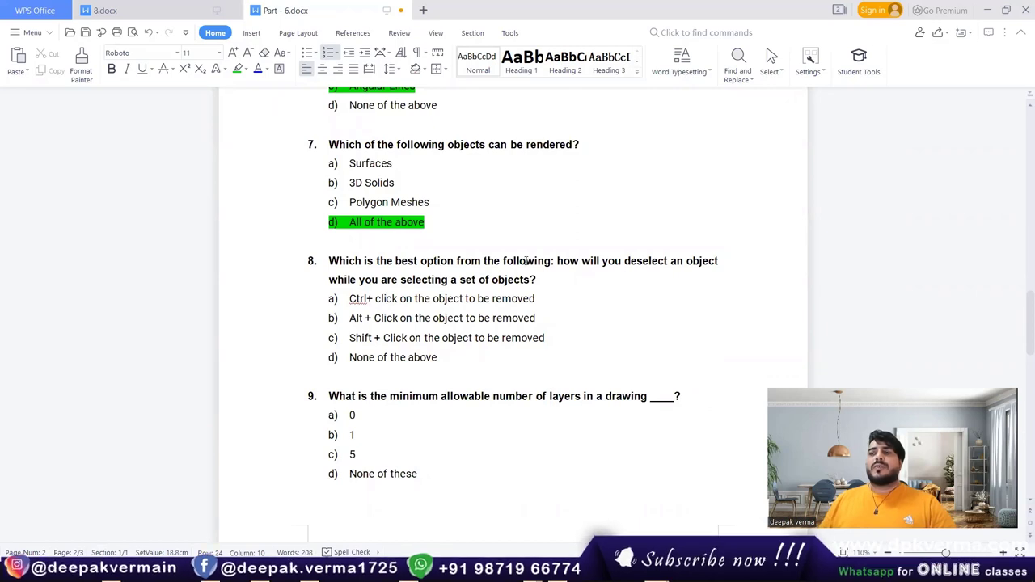
{"action": "scroll", "coordinate": [386, 298], "scroll_direction": "down", "scroll_amount": 1}
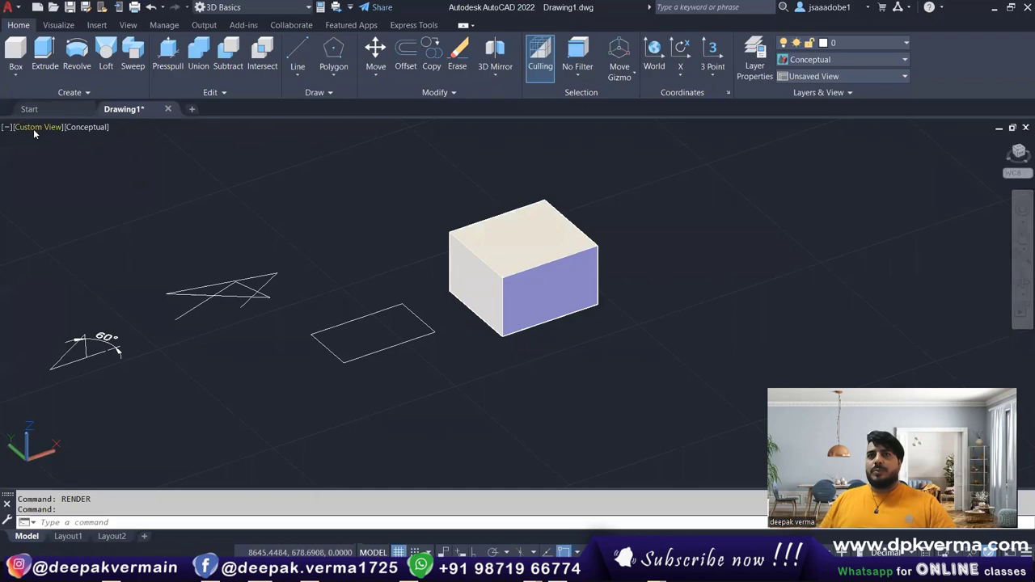
- Switch to the Top view and erase the hatch fills of the middle and left circles
{"action": "left_click", "coordinate": [33, 129]}
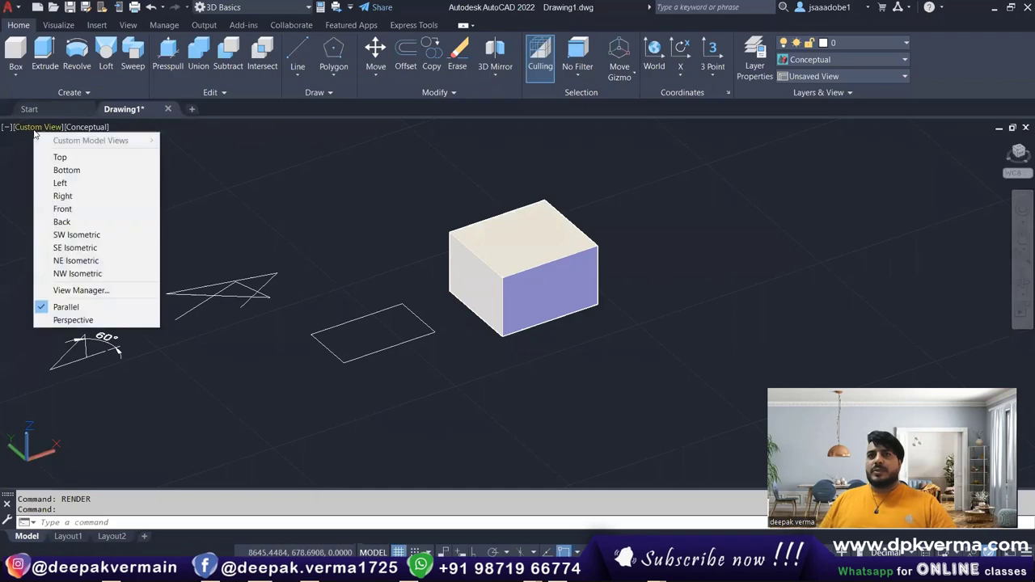
{"action": "left_click", "coordinate": [49, 156]}
{"action": "middle_click_drag", "start_coordinate": [163, 358], "coordinate": [377, 316]}
{"action": "left_click", "coordinate": [376, 315]}
{"action": "key", "text": "Delete"}
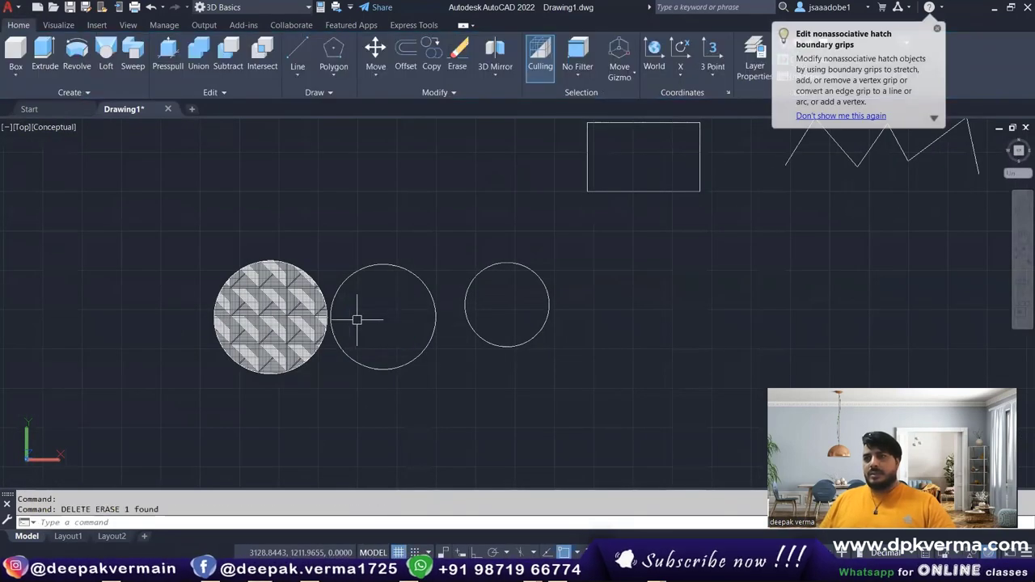
{"action": "left_click", "coordinate": [278, 307]}
{"action": "type", "text": "e"}
{"action": "key", "text": "Return"}
- Window-select all three circles, then Shift+click circles to remove and re-add them
{"action": "scroll", "coordinate": [417, 309], "scroll_direction": "up", "scroll_amount": 2}
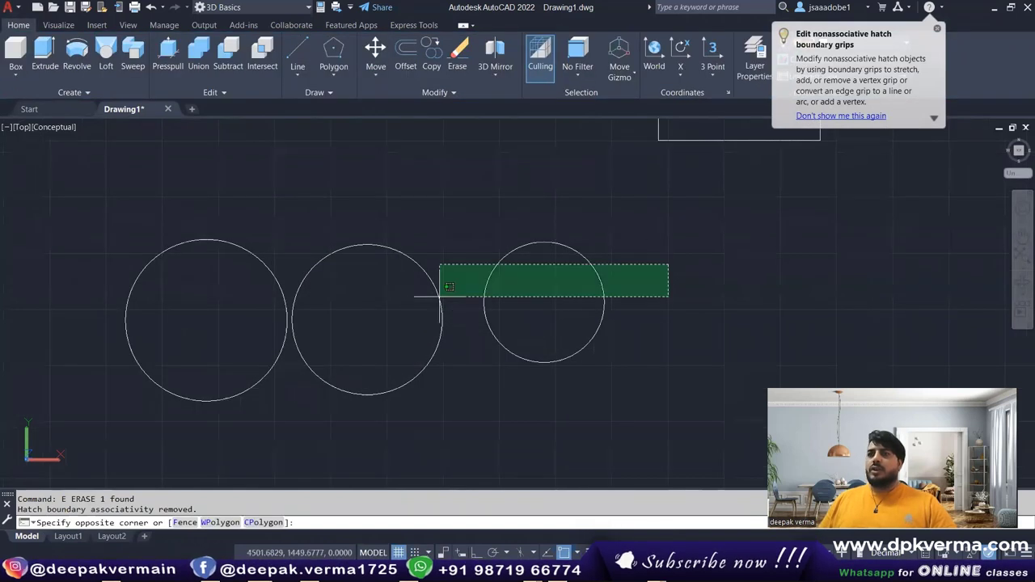
{"action": "left_click_drag", "start_coordinate": [670, 266], "coordinate": [179, 353]}
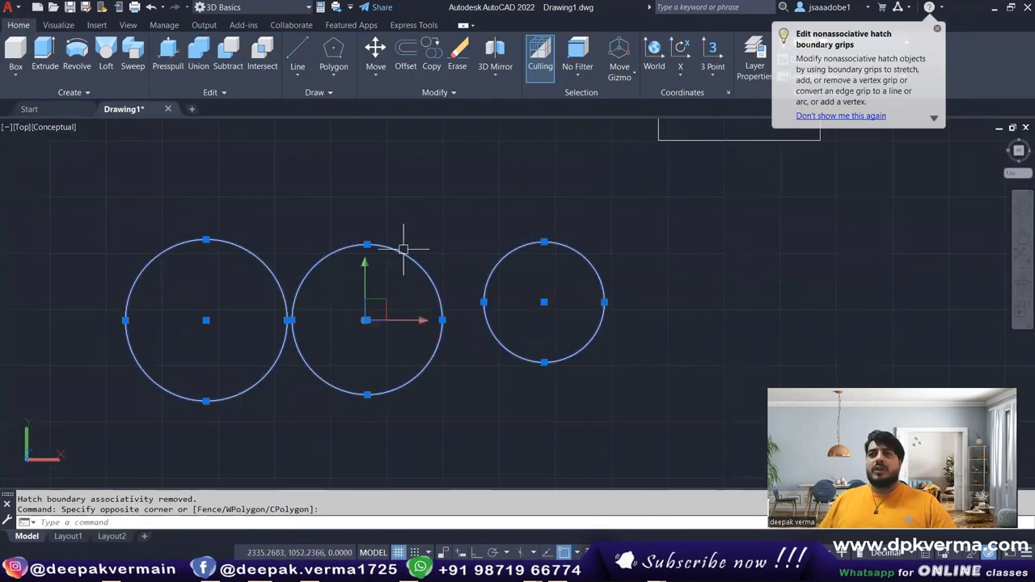
{"action": "middle_click_drag", "start_coordinate": [386, 317], "coordinate": [388, 308]}
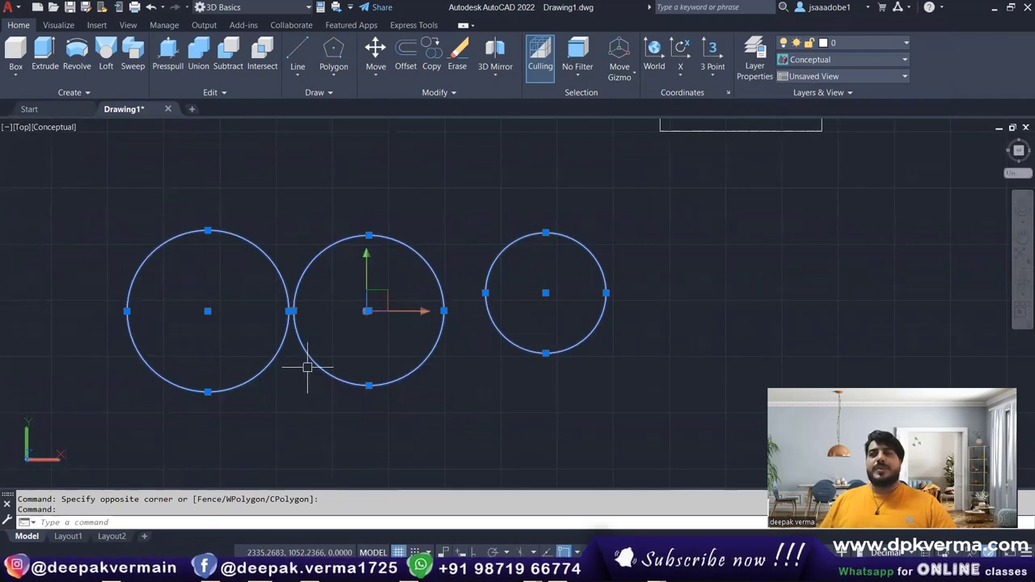
{"action": "left_click", "coordinate": [421, 258], "text": "shift"}
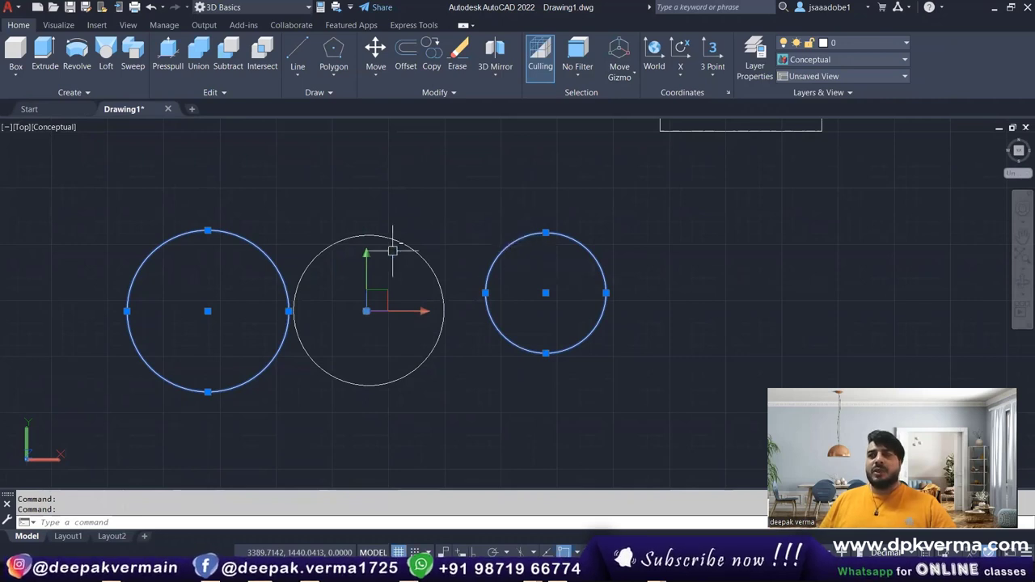
{"action": "left_click", "coordinate": [244, 240], "text": "shift"}
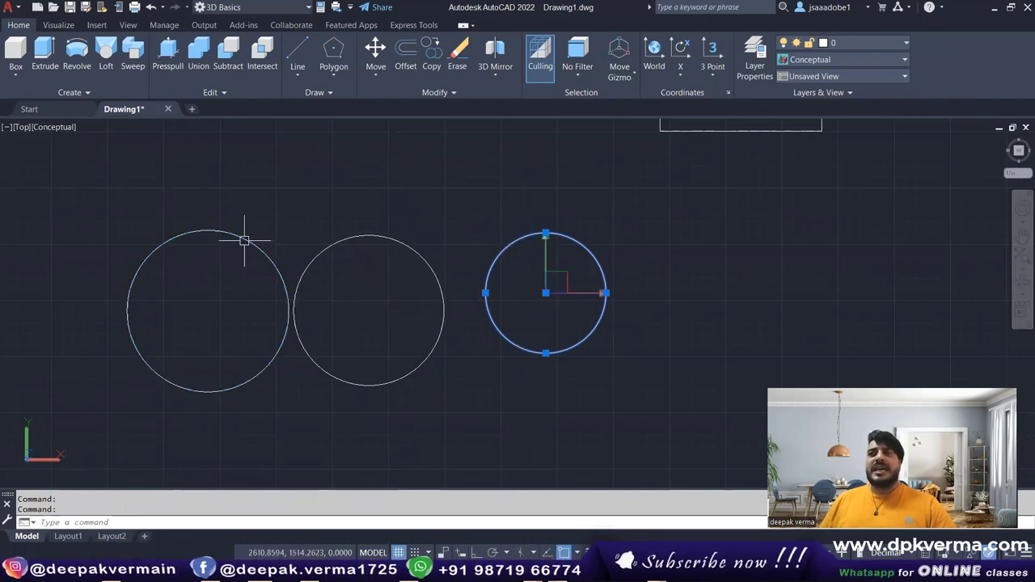
{"action": "left_click", "coordinate": [318, 249]}
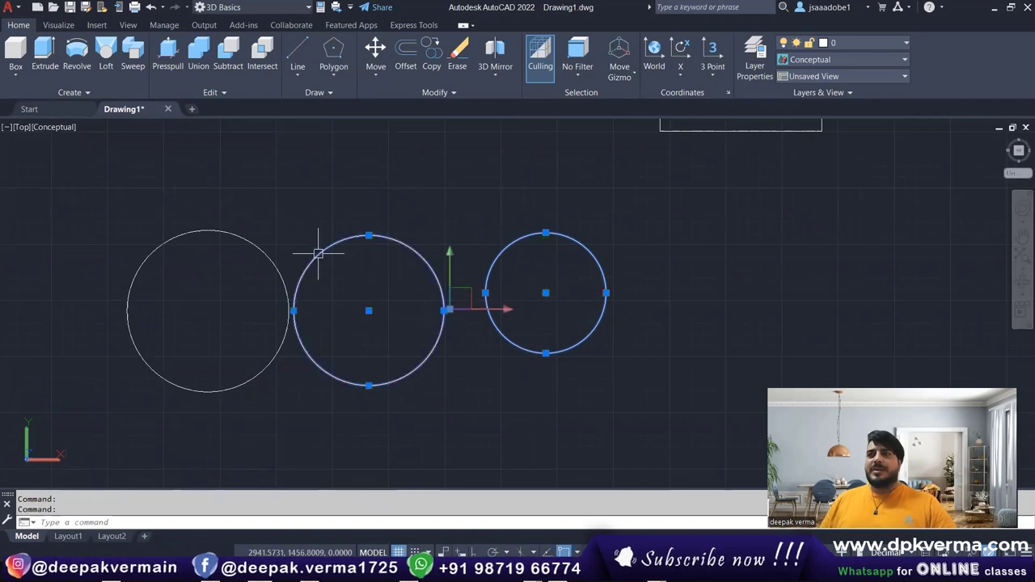
{"action": "key", "text": "alt"}
{"action": "left_click", "coordinate": [261, 250]}
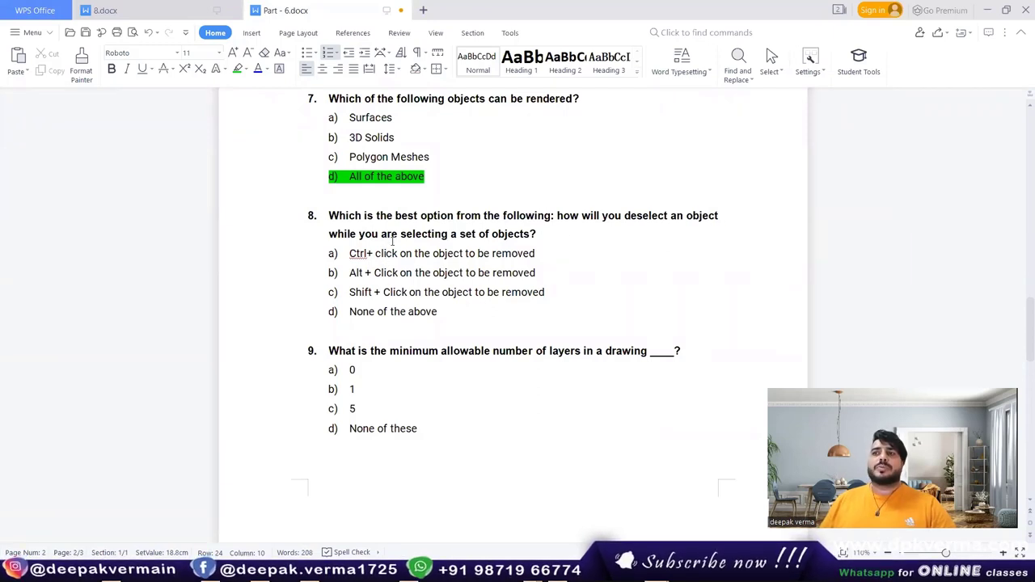
- Highlight question 8's option c) 'Shift + Click on the object to be removed' in green
{"action": "left_click_drag", "start_coordinate": [350, 292], "coordinate": [545, 294]}
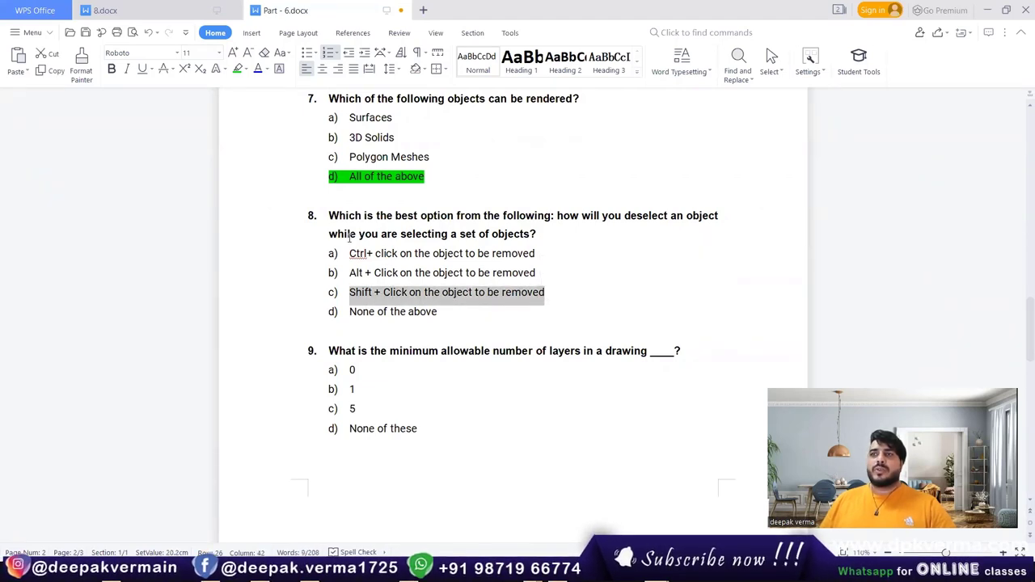
{"action": "left_click_drag", "start_coordinate": [350, 291], "coordinate": [567, 292]}
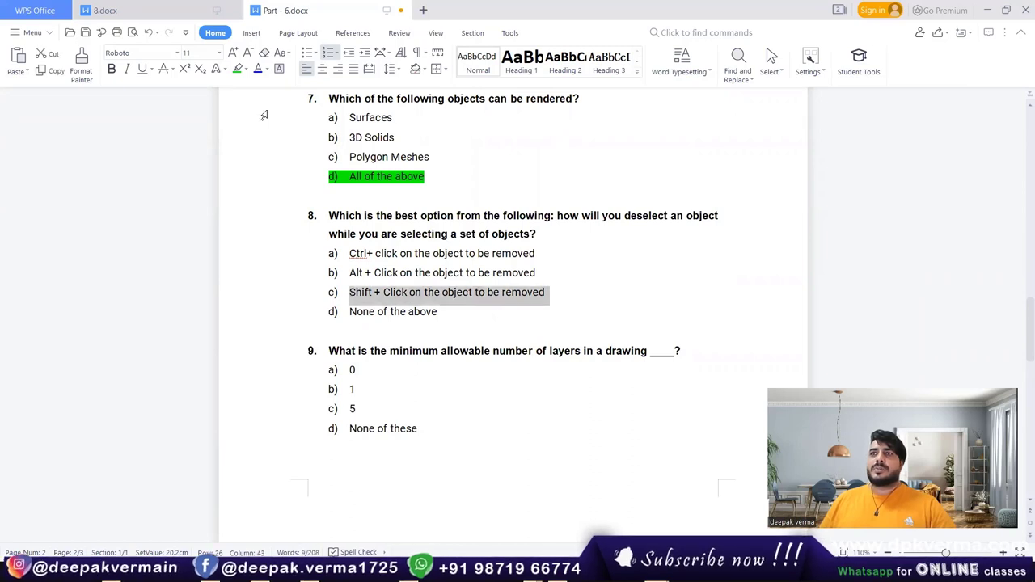
{"action": "left_click", "coordinate": [236, 70]}
{"action": "left_click", "coordinate": [457, 291]}
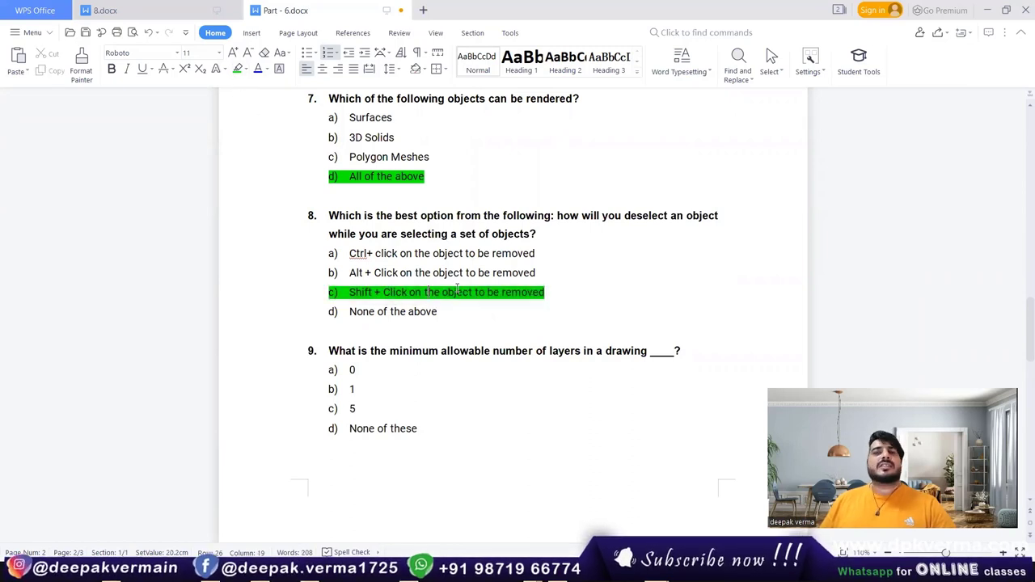
{"action": "scroll", "coordinate": [428, 280], "scroll_direction": "down", "scroll_amount": 1}
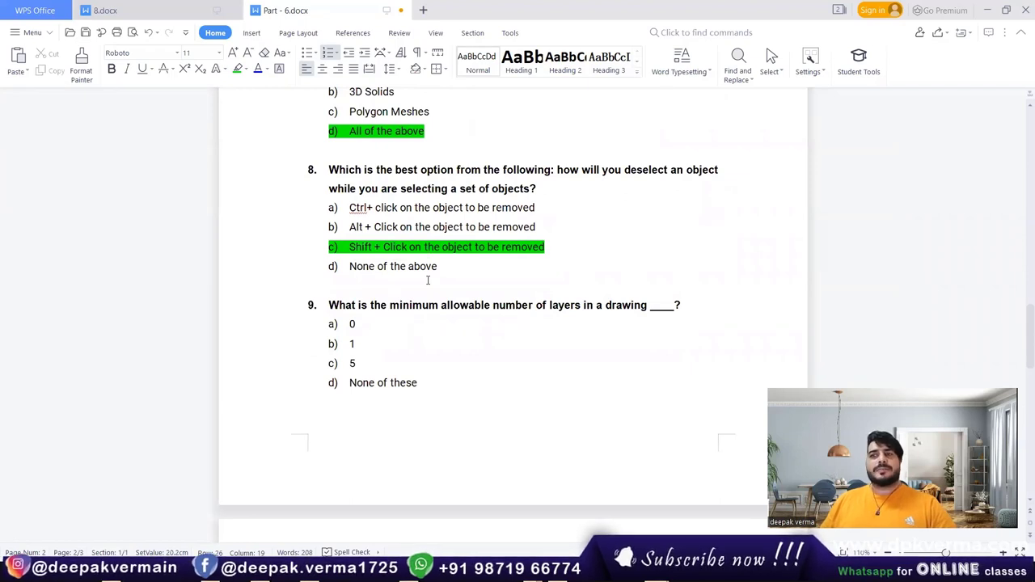
{"action": "scroll", "coordinate": [428, 280], "scroll_direction": "down", "scroll_amount": 1}
{"action": "scroll", "coordinate": [412, 280], "scroll_direction": "down", "scroll_amount": 1}
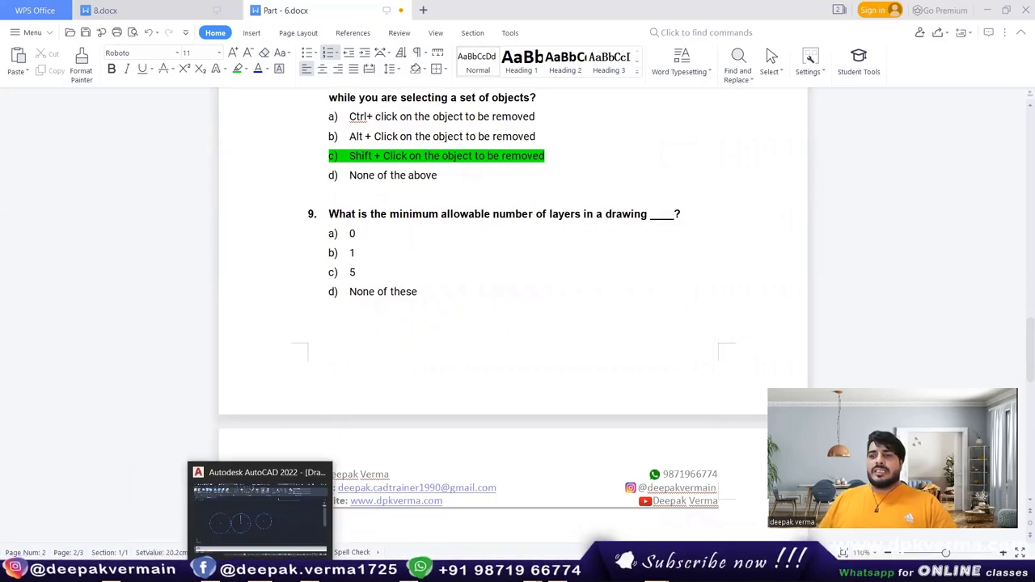
{"action": "left_click", "coordinate": [261, 572]}
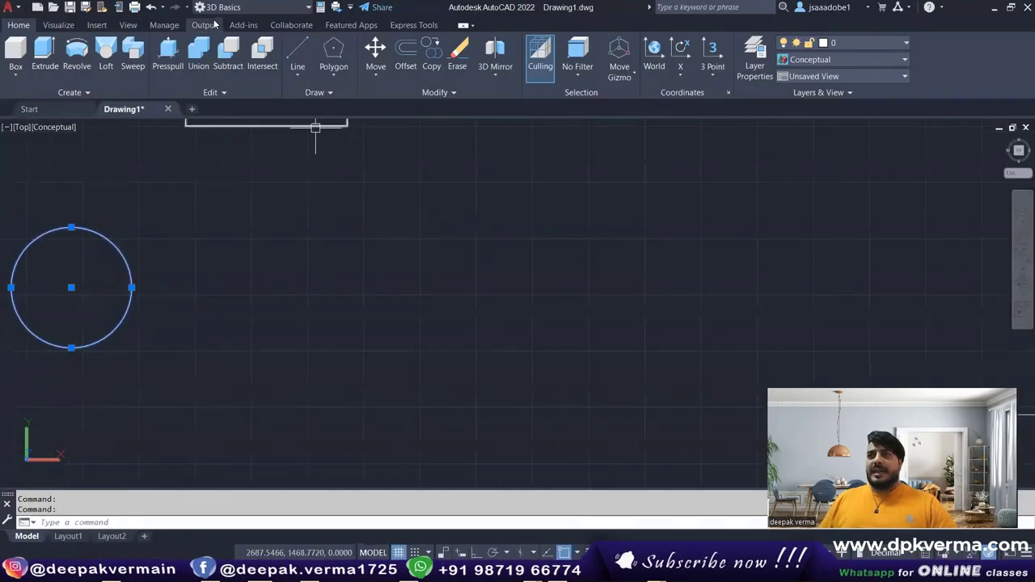
- Switch to the Drafting & Annotation workspace and open the floor plan drawing
{"action": "left_click", "coordinate": [219, 8]}
{"action": "left_click", "coordinate": [231, 23]}
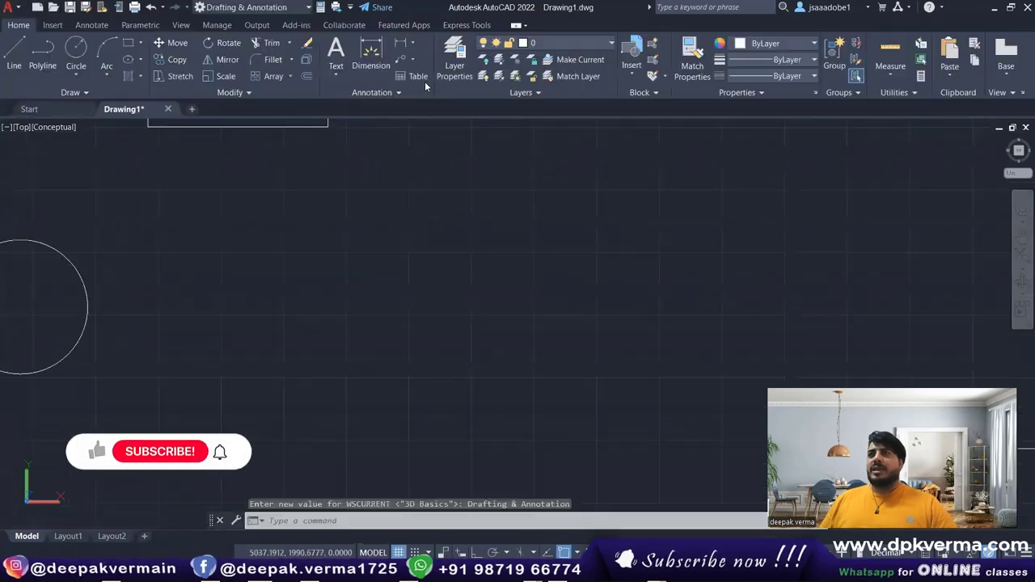
{"action": "left_click", "coordinate": [46, 109]}
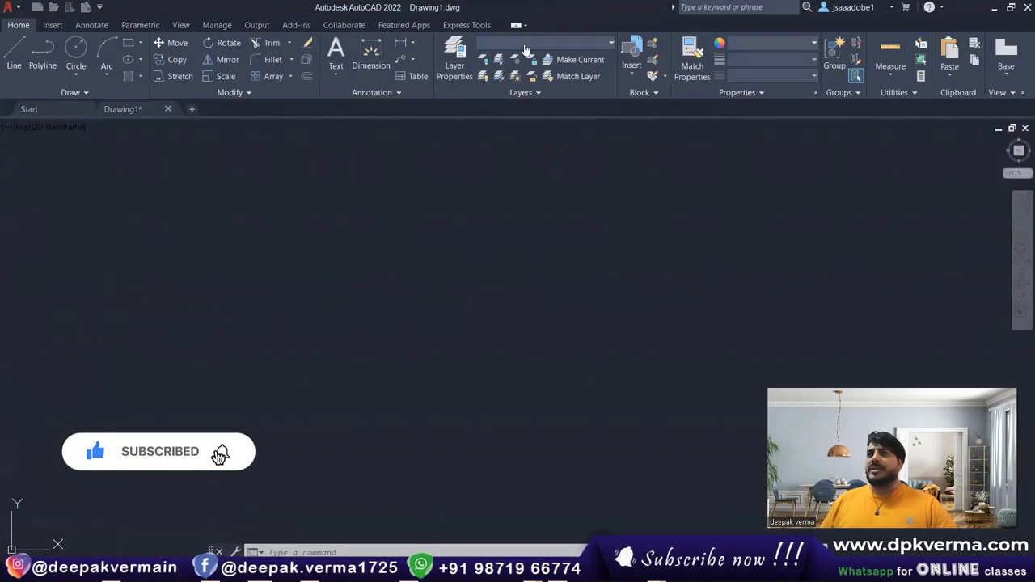
{"action": "left_click", "coordinate": [537, 281]}
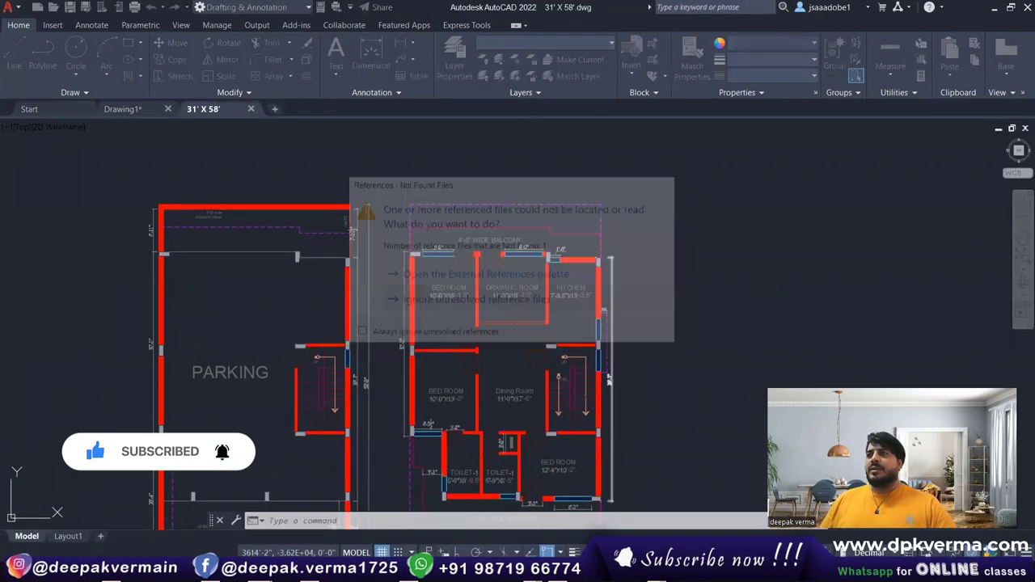
- Float and enlarge the layer palette to review all 19 layers, and make layer 0 current
{"action": "left_click", "coordinate": [546, 43]}
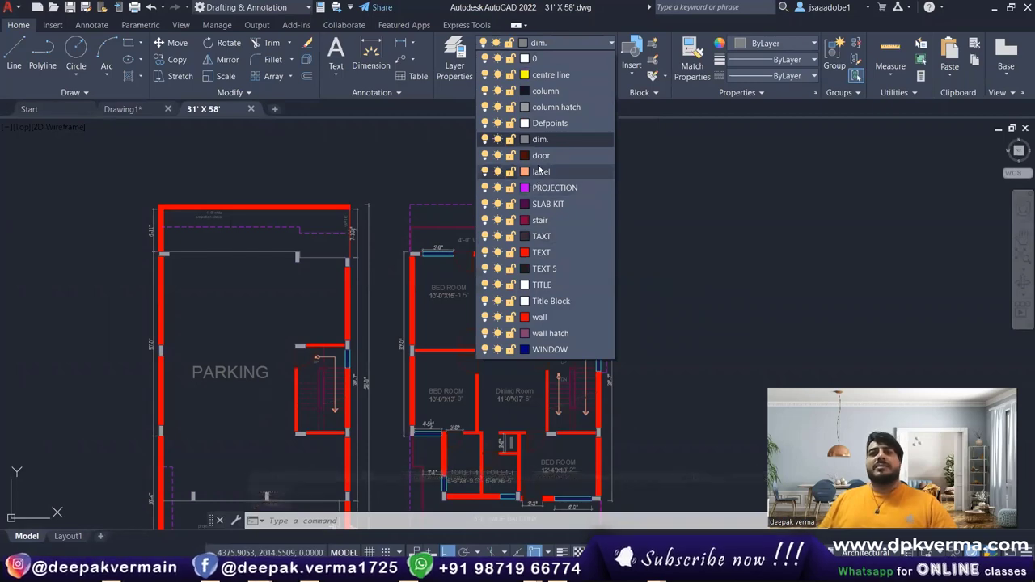
{"action": "key", "text": "Escape"}
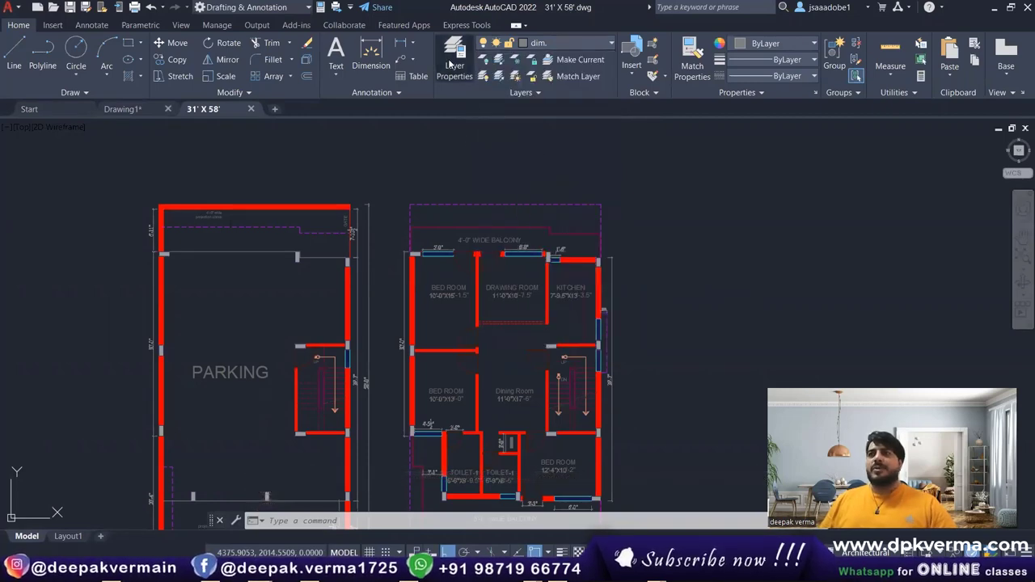
{"action": "left_click", "coordinate": [451, 63]}
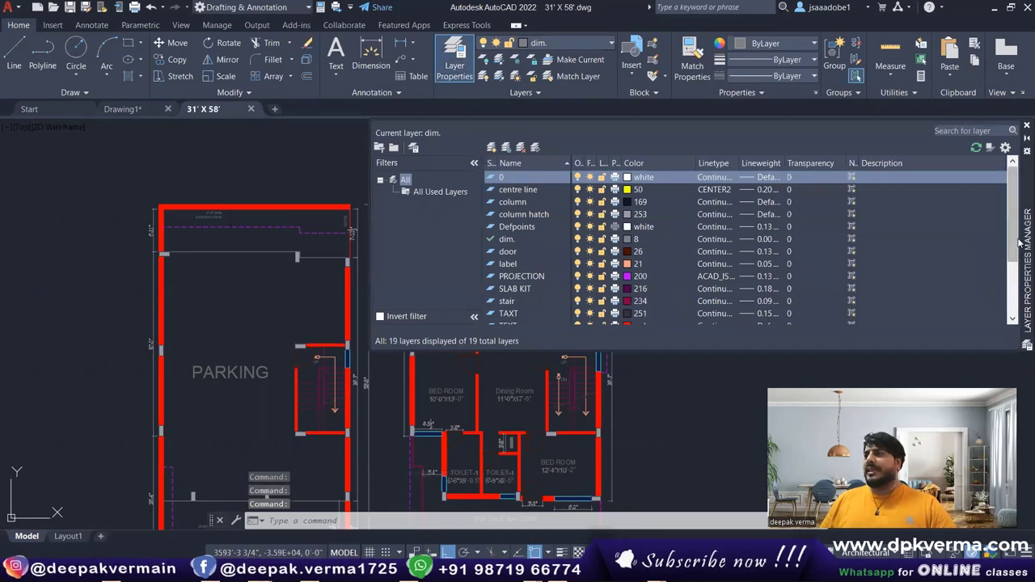
{"action": "left_click_drag", "start_coordinate": [1018, 242], "coordinate": [802, 257]}
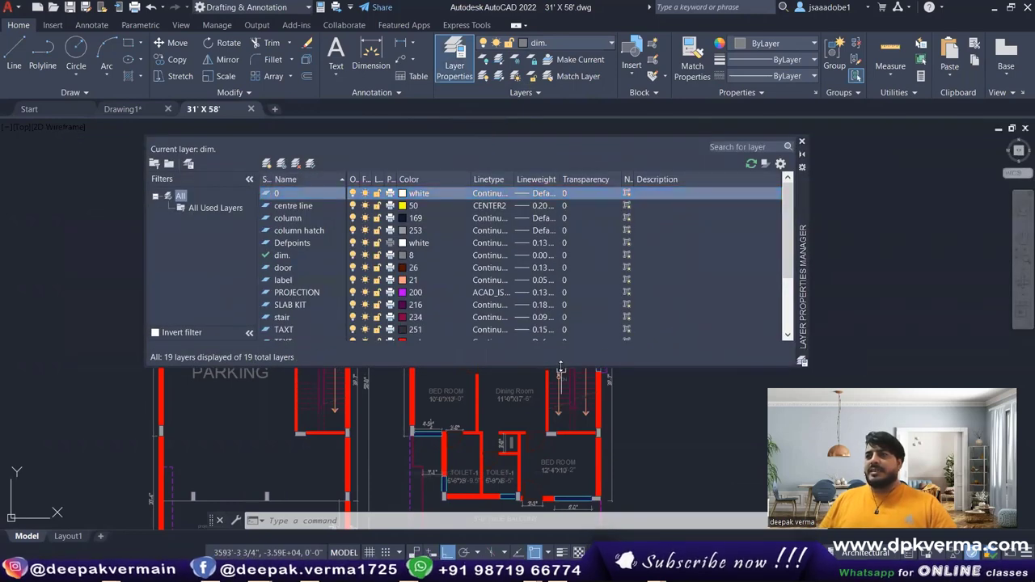
{"action": "left_click_drag", "start_coordinate": [560, 370], "coordinate": [559, 494]}
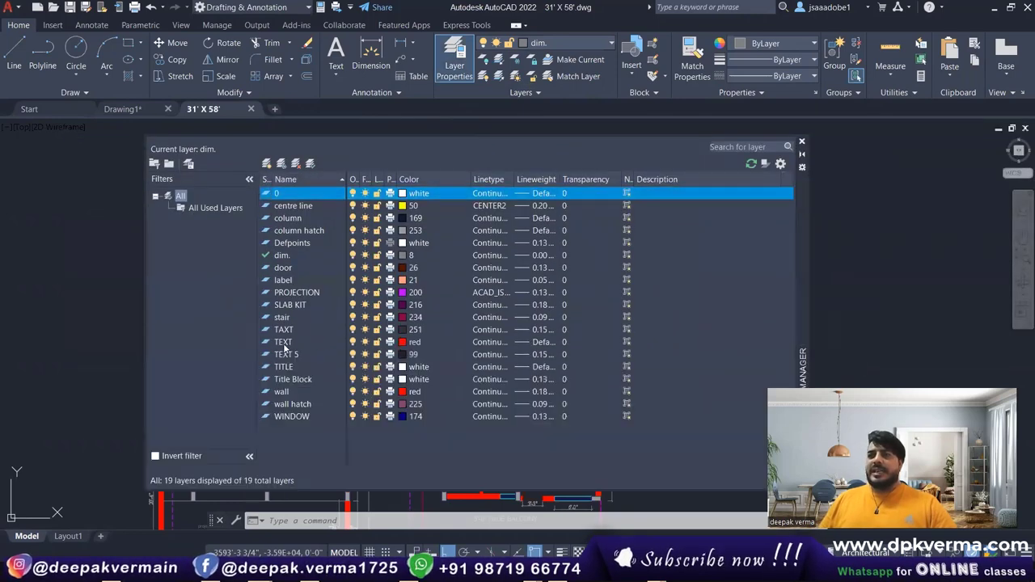
{"action": "left_click", "coordinate": [270, 255]}
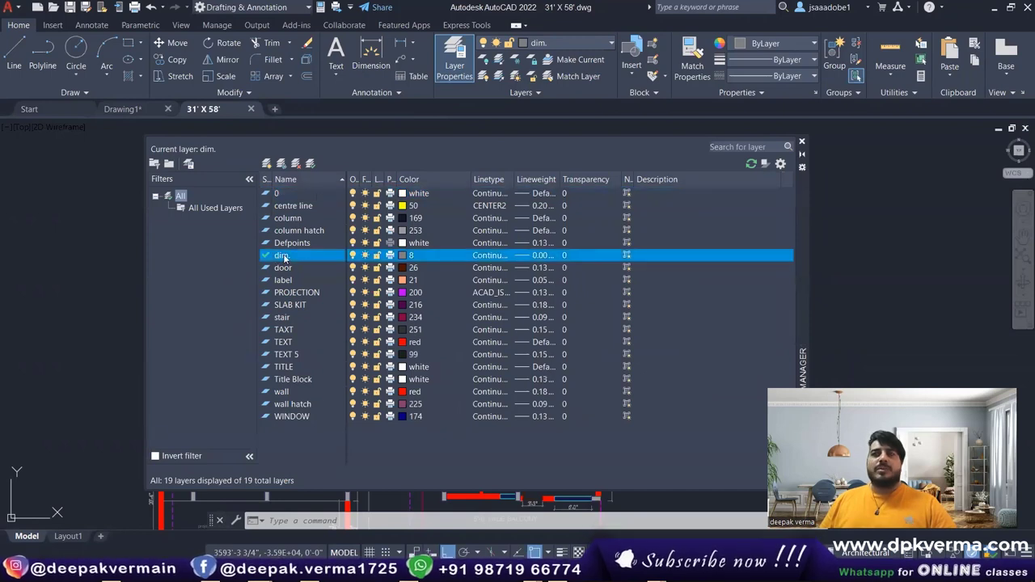
{"action": "left_click", "coordinate": [294, 194]}
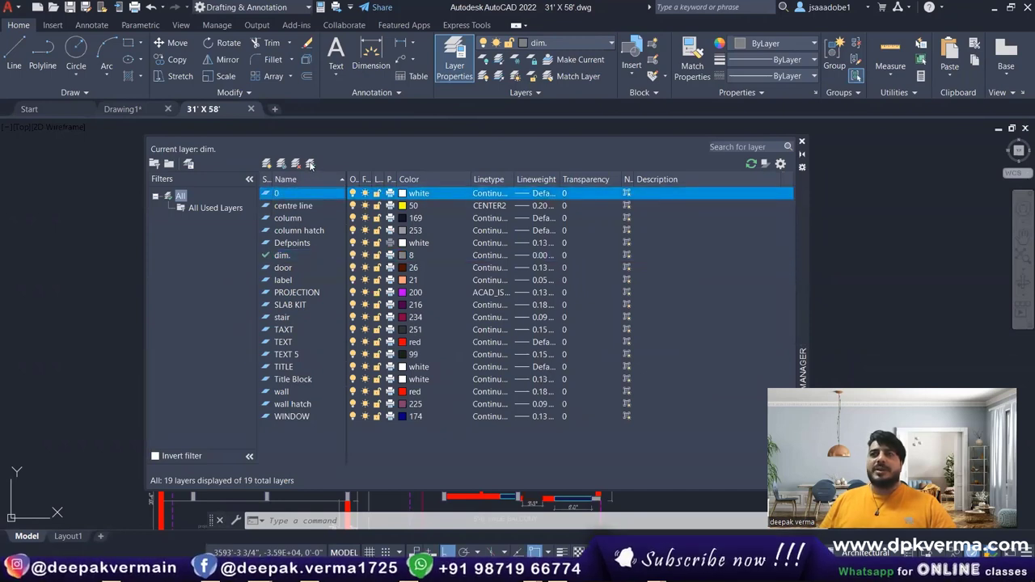
{"action": "left_click", "coordinate": [310, 164]}
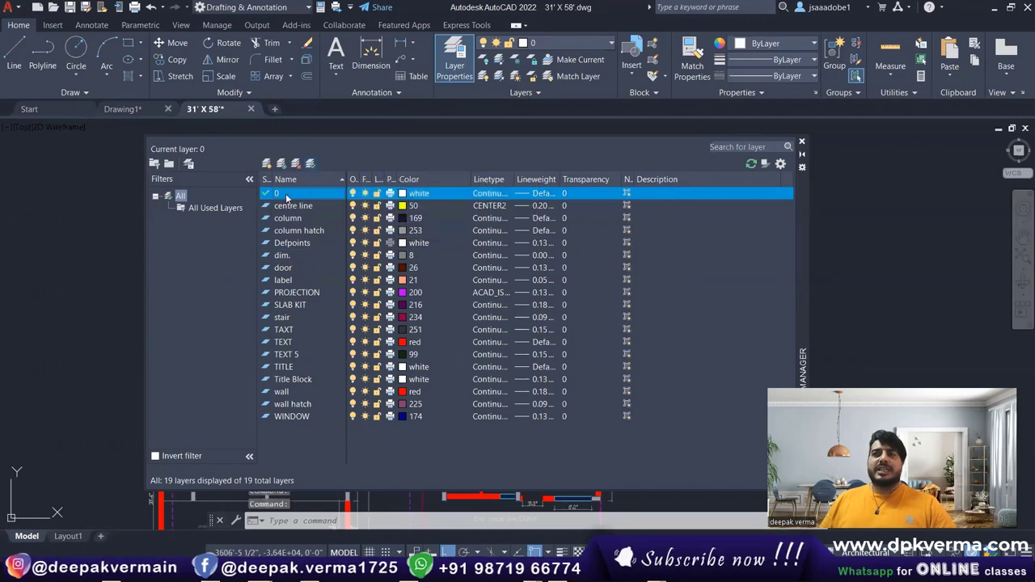
{"action": "left_click", "coordinate": [526, 317]}
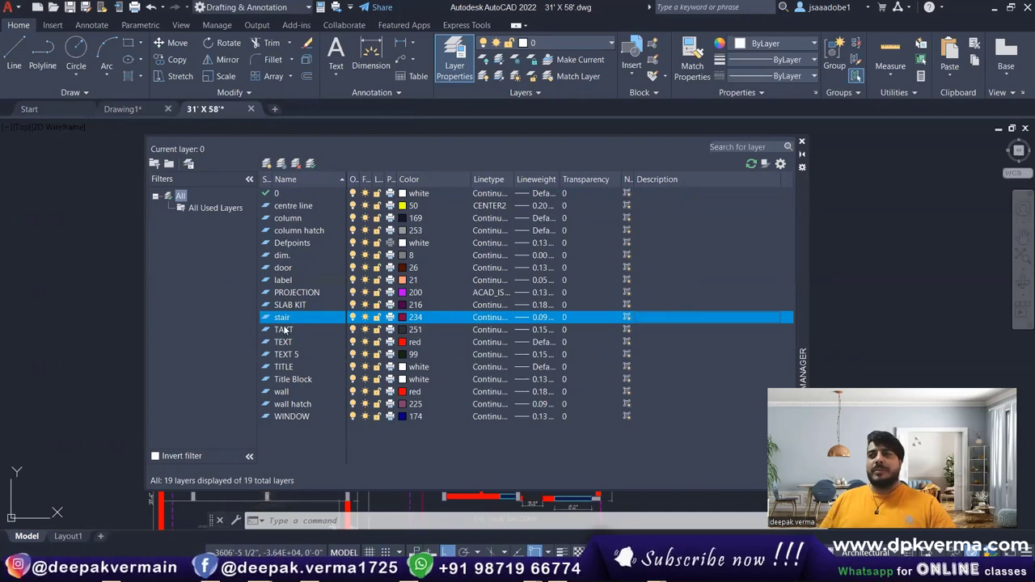
{"action": "left_click", "coordinate": [801, 141]}
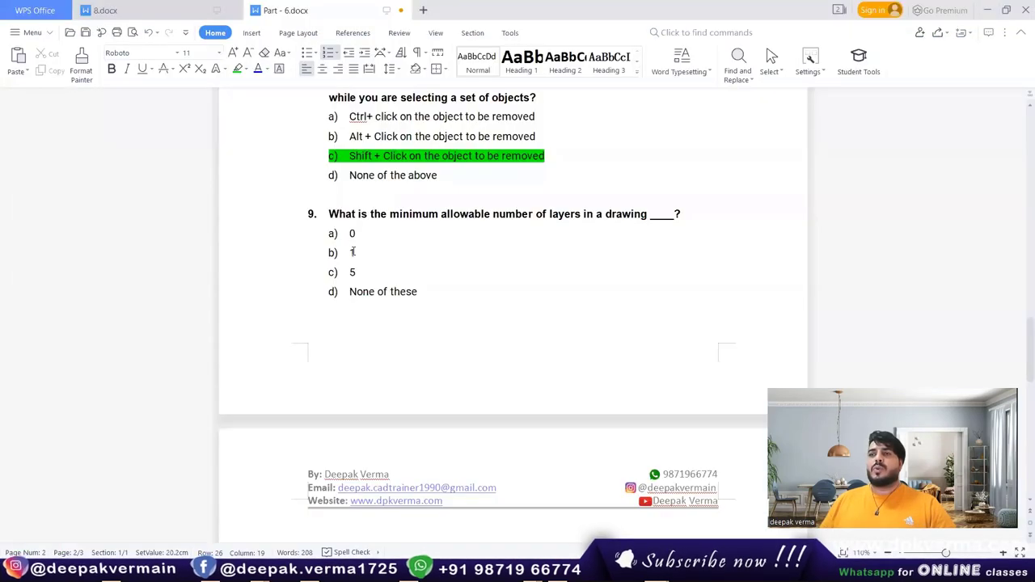
- Highlight question 9's option b) '1' in green, then scroll to question 10
{"action": "double_click", "coordinate": [351, 253]}
{"action": "left_click", "coordinate": [238, 68]}
{"action": "left_click", "coordinate": [398, 297]}
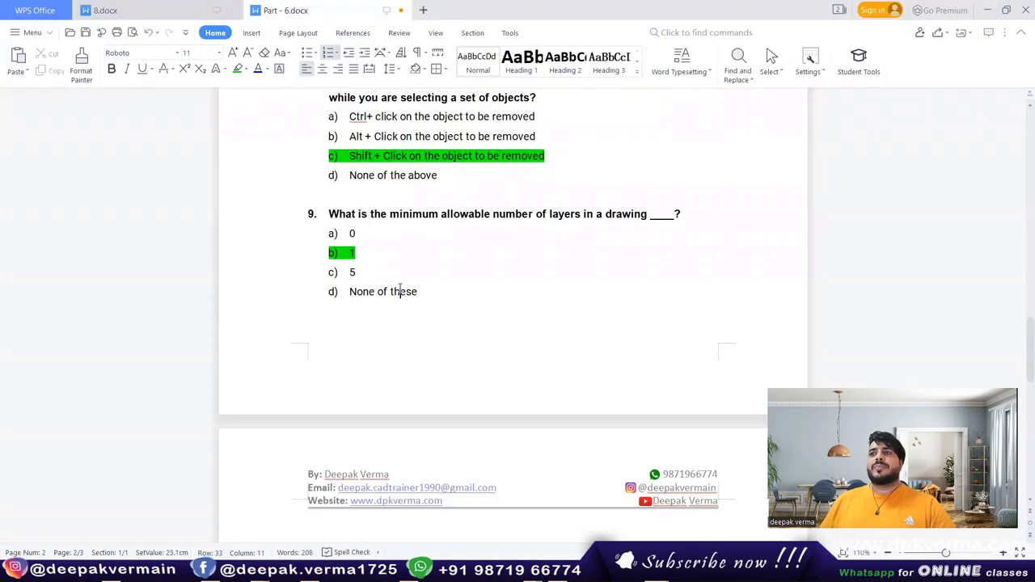
{"action": "scroll", "coordinate": [400, 293], "scroll_direction": "down", "scroll_amount": 1}
{"action": "scroll", "coordinate": [362, 277], "scroll_direction": "down", "scroll_amount": 3}
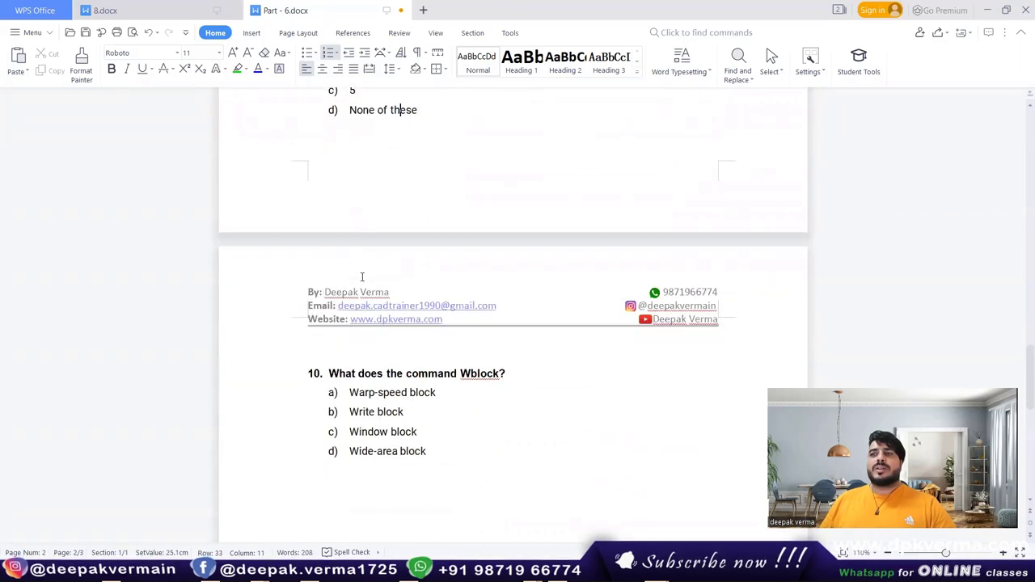
{"action": "scroll", "coordinate": [362, 275], "scroll_direction": "down", "scroll_amount": 3}
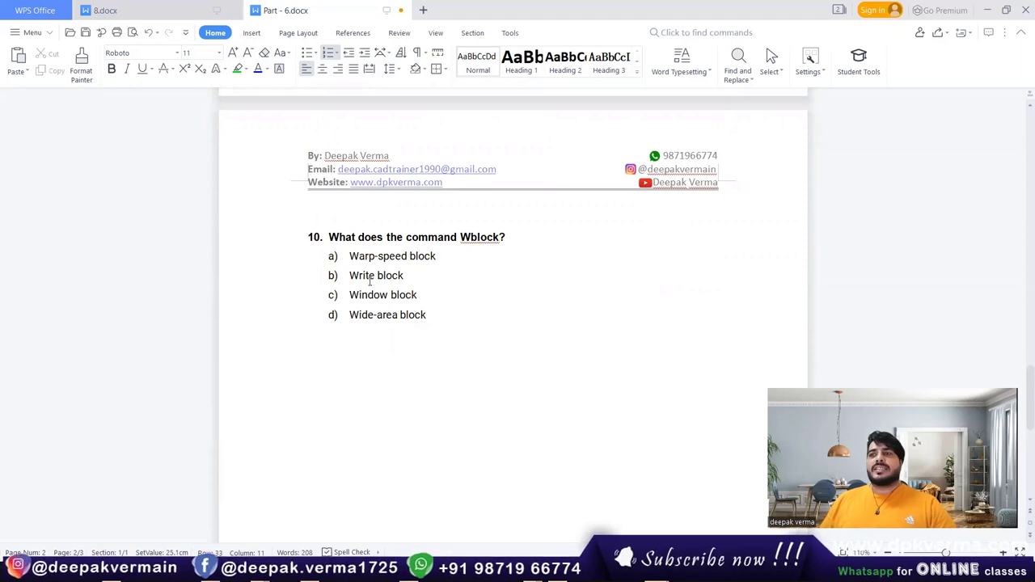
- Highlight 'Write block', option b) of question 10, in green and return to AutoCAD
{"action": "left_click_drag", "start_coordinate": [407, 275], "coordinate": [350, 275]}
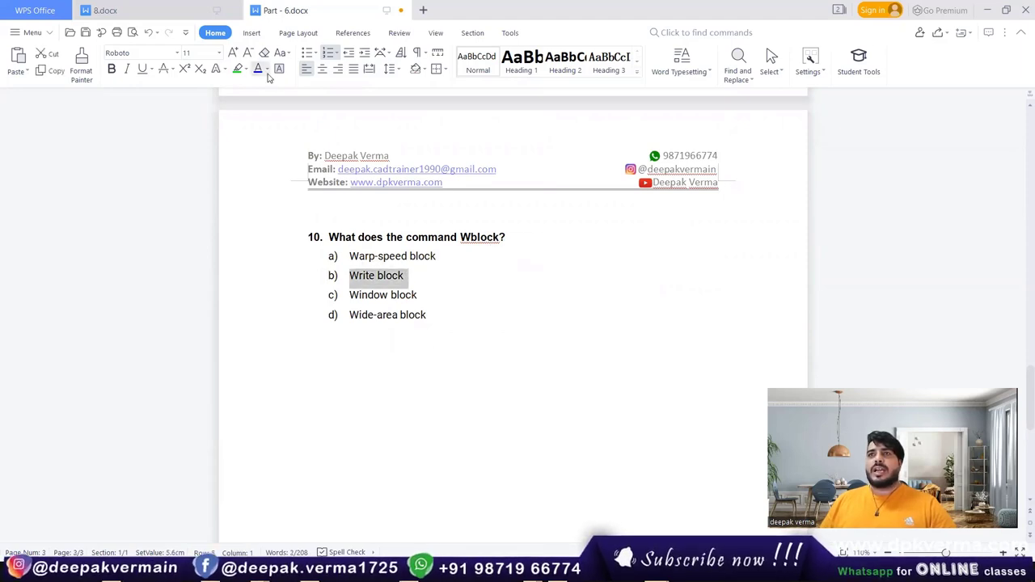
{"action": "left_click", "coordinate": [237, 69]}
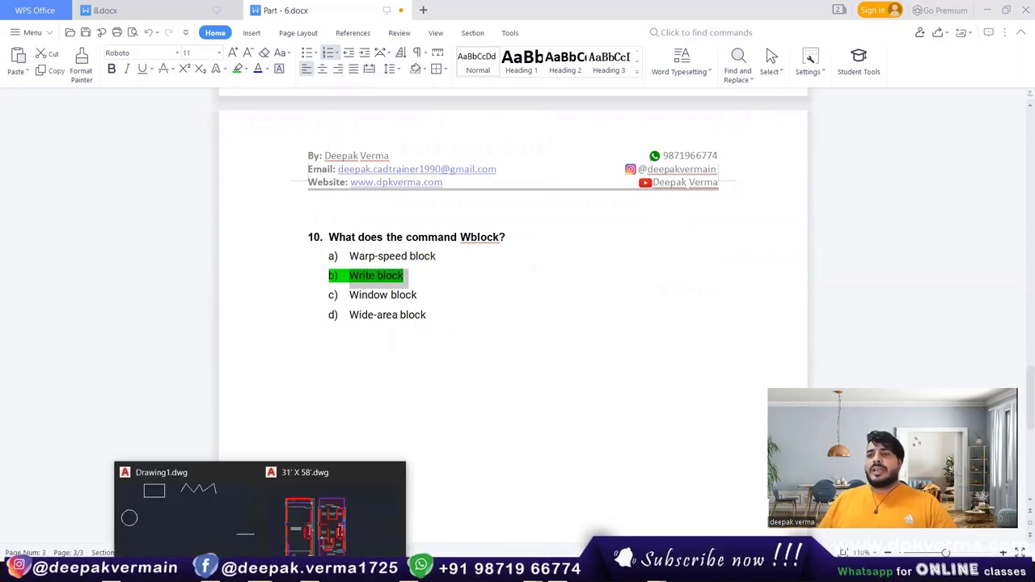
{"action": "left_click", "coordinate": [231, 496]}
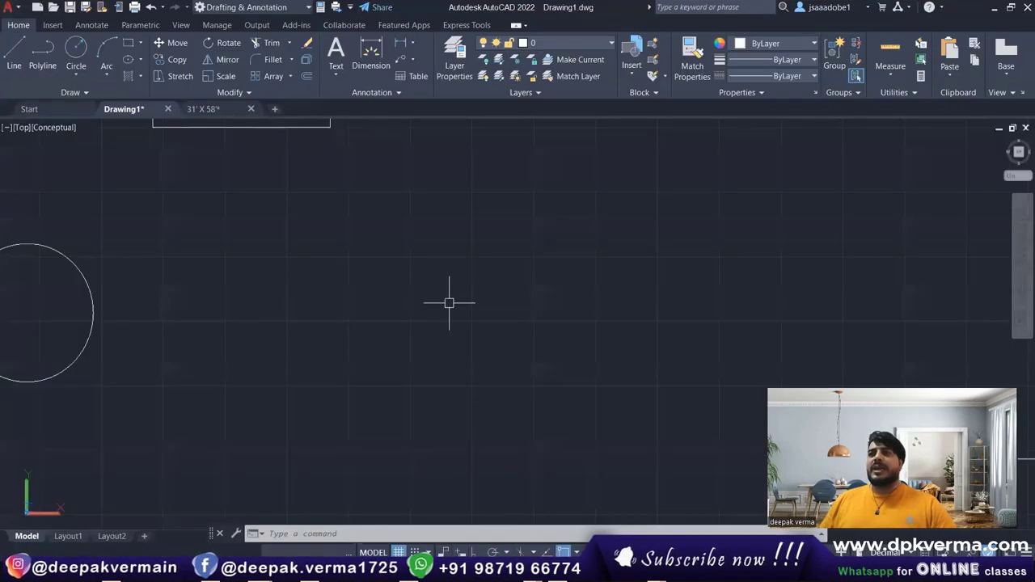
- Window-select the rectangle and zigzag in Drawing1 and erase them with E
{"action": "scroll", "coordinate": [449, 303], "scroll_direction": "down", "scroll_amount": 4}
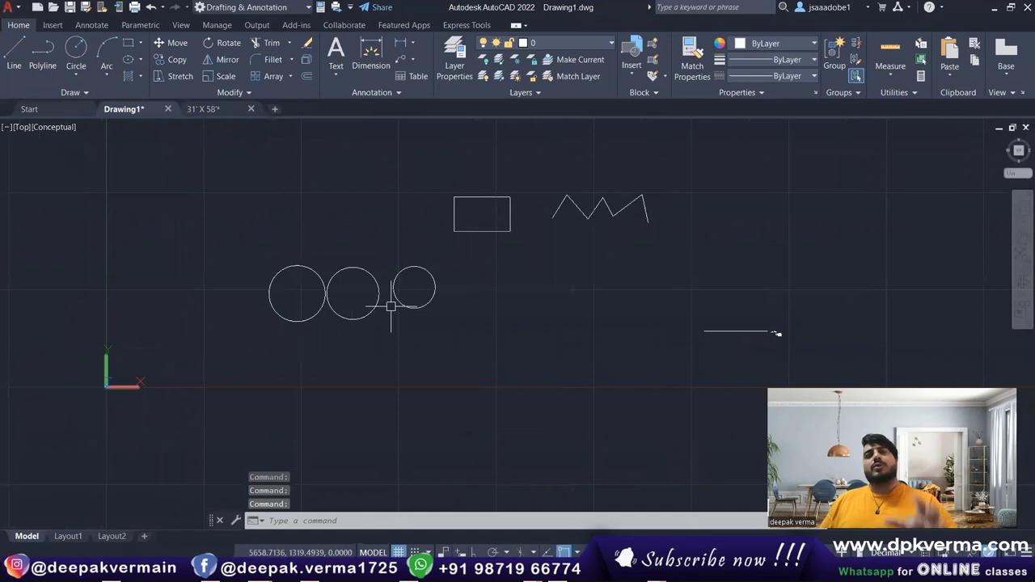
{"action": "scroll", "coordinate": [345, 304], "scroll_direction": "up", "scroll_amount": 2}
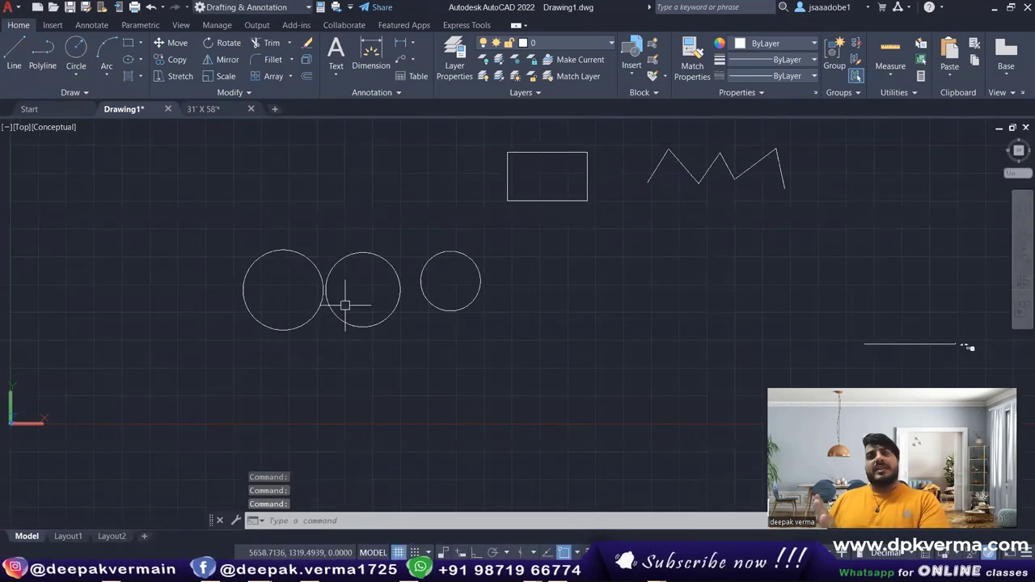
{"action": "middle_click_drag", "start_coordinate": [353, 293], "coordinate": [335, 327]}
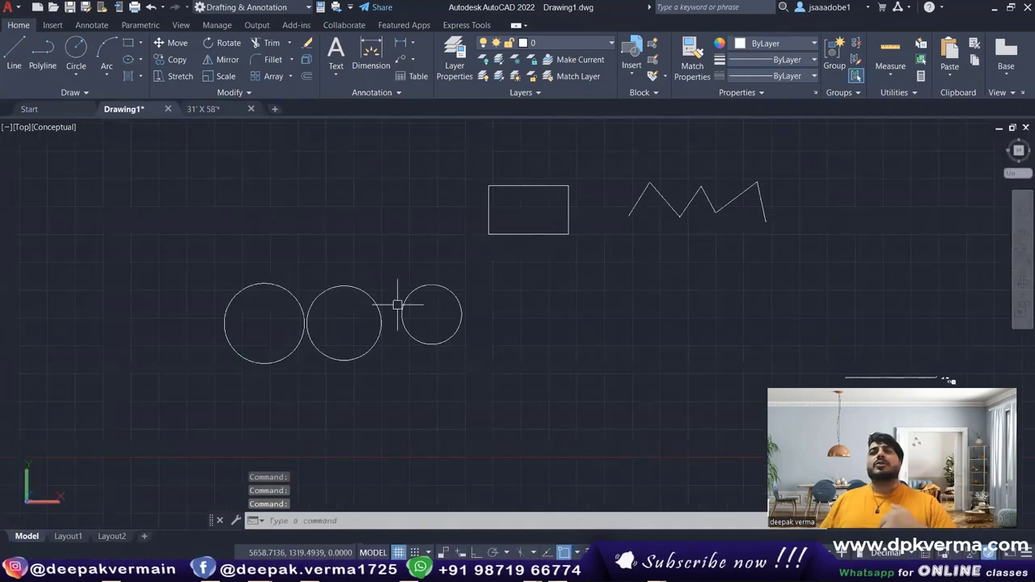
{"action": "scroll", "coordinate": [437, 308], "scroll_direction": "down", "scroll_amount": 2}
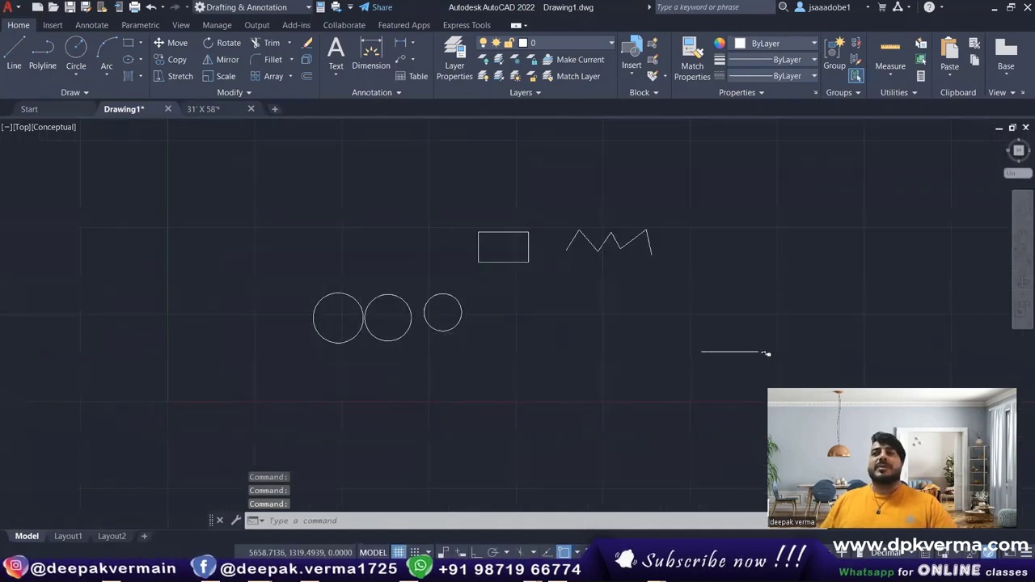
{"action": "scroll", "coordinate": [477, 335], "scroll_direction": "down", "scroll_amount": 2}
{"action": "scroll", "coordinate": [646, 340], "scroll_direction": "up", "scroll_amount": 3}
{"action": "scroll", "coordinate": [653, 335], "scroll_direction": "up", "scroll_amount": 3}
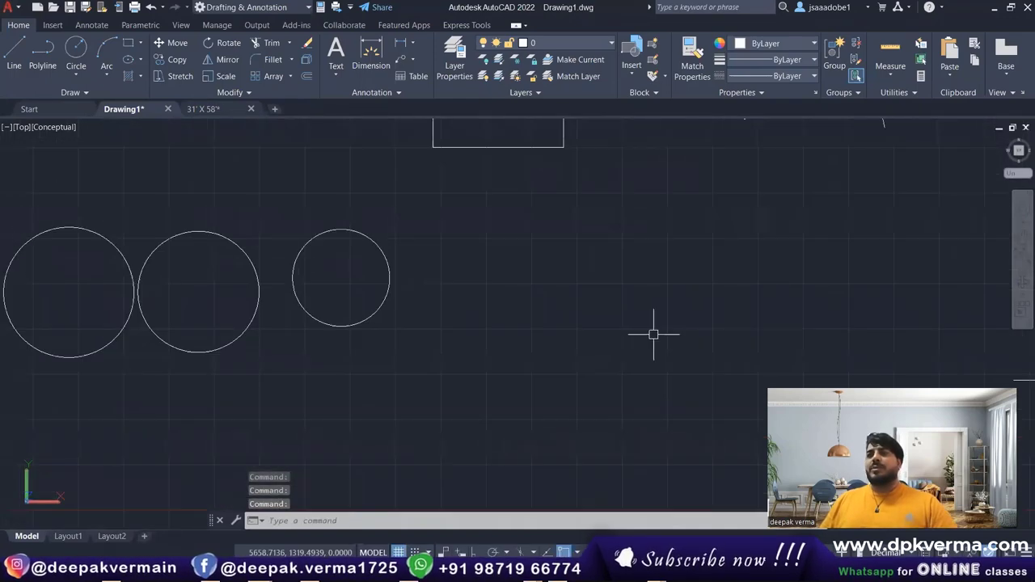
{"action": "middle_click_drag", "start_coordinate": [653, 335], "coordinate": [886, 325]}
{"action": "scroll", "coordinate": [324, 307], "scroll_direction": "down", "scroll_amount": 2}
{"action": "scroll", "coordinate": [306, 279], "scroll_direction": "down", "scroll_amount": 2}
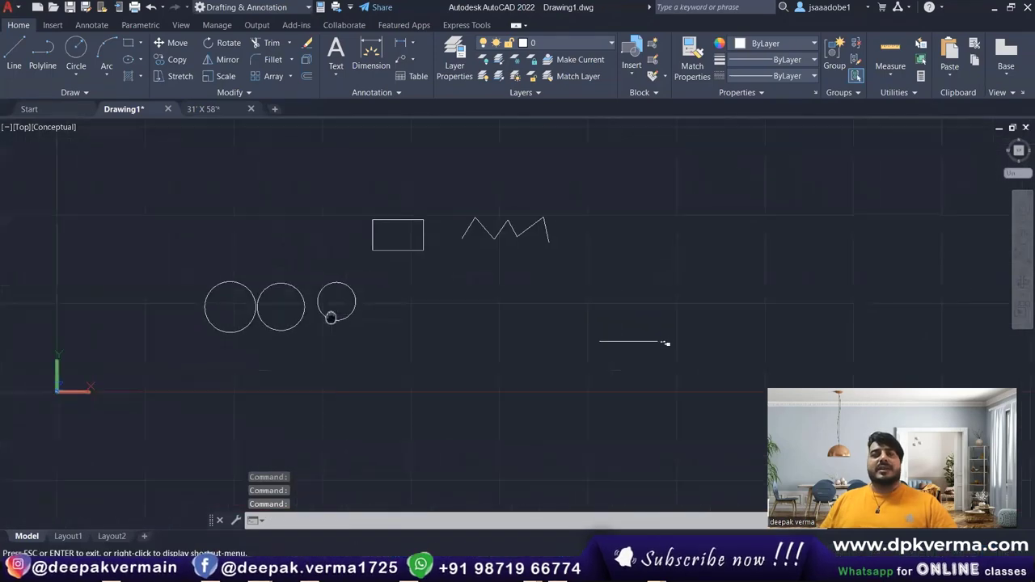
{"action": "mouse_move", "coordinate": [330, 316]}
{"action": "middle_mouse_down"}
{"action": "mouse_move", "coordinate": [245, 296]}
{"action": "mouse_move", "coordinate": [283, 298]}
{"action": "middle_mouse_up"}
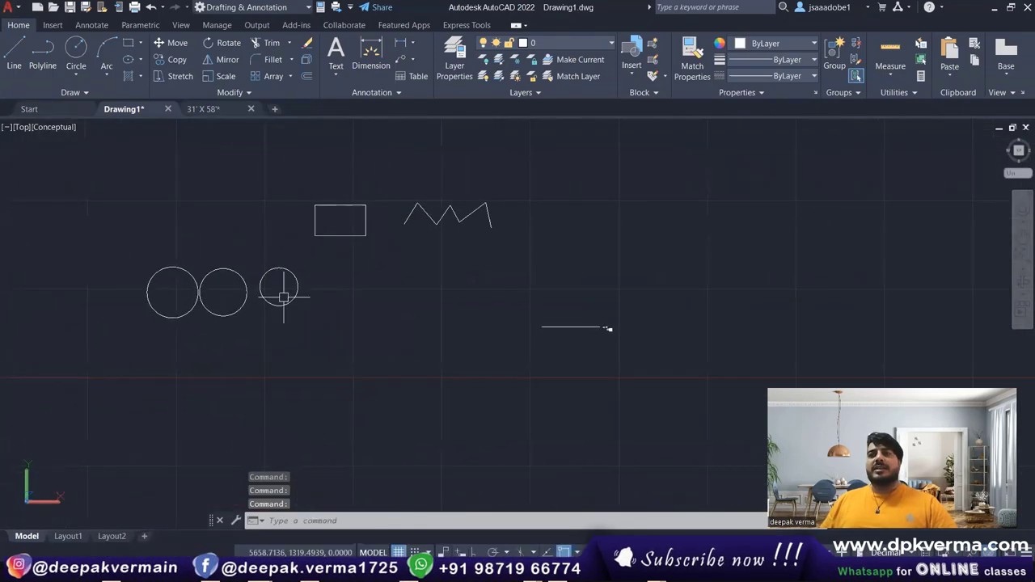
{"action": "left_click", "coordinate": [303, 150]}
{"action": "left_click", "coordinate": [625, 282]}
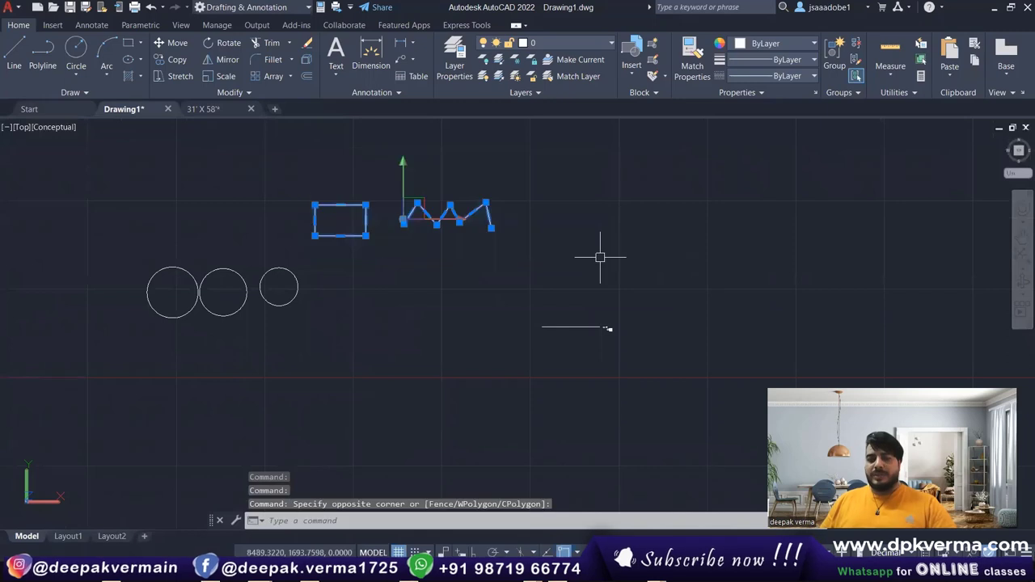
{"action": "type", "text": "e"}
{"action": "key", "text": "Return"}
- Erase the short line, then undo to restore the erased shapes
{"action": "left_click", "coordinate": [507, 285]}
{"action": "left_click", "coordinate": [715, 367]}
{"action": "key", "text": "Return"}
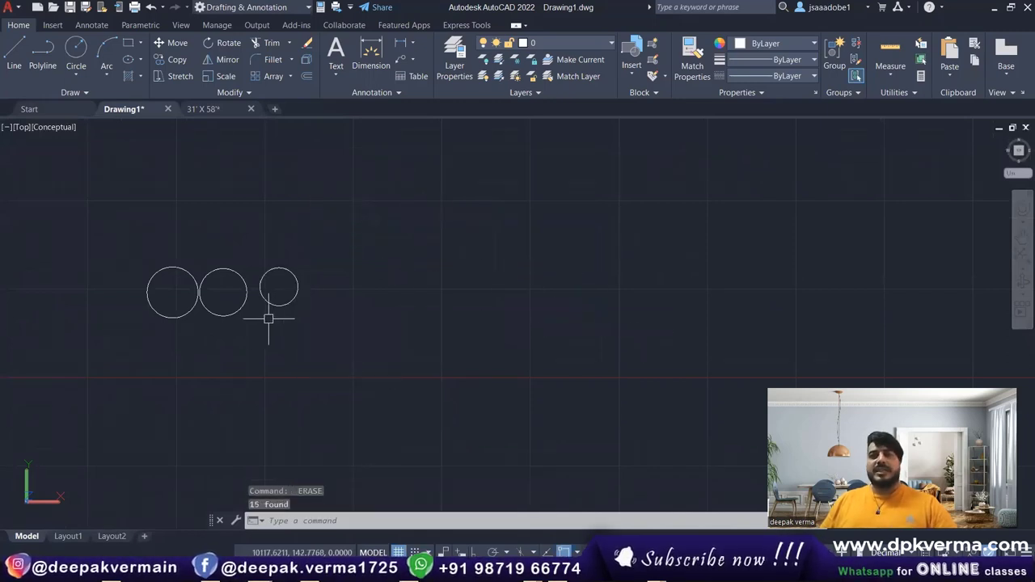
{"action": "key", "text": "ctrl+z"}
{"action": "key", "text": "ctrl+z"}
- Switch to the 31' X 58' floor plan drawing
{"action": "scroll", "coordinate": [194, 305], "scroll_direction": "up", "scroll_amount": 2}
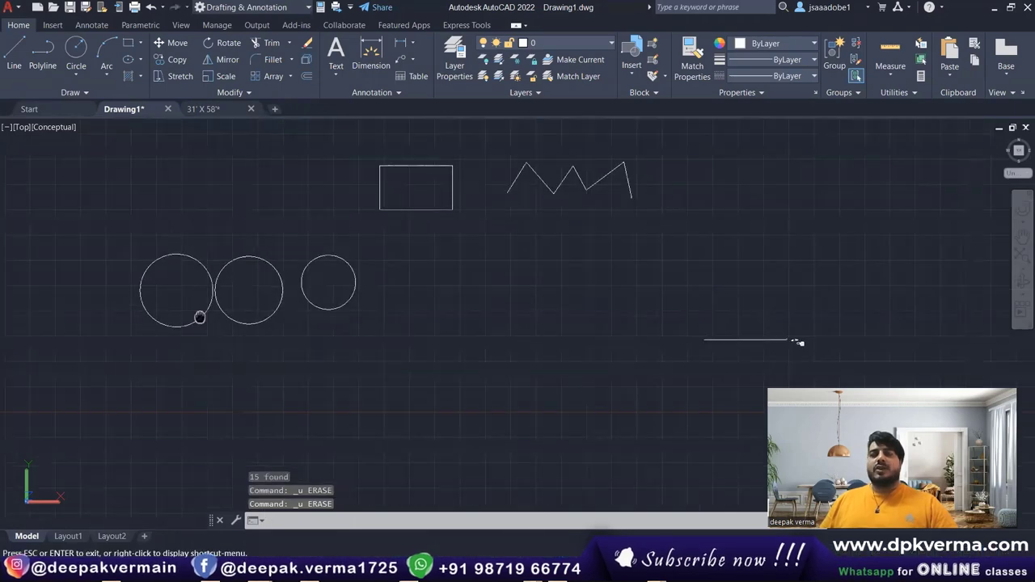
{"action": "scroll", "coordinate": [299, 309], "scroll_direction": "up", "scroll_amount": 2}
{"action": "left_click", "coordinate": [204, 109]}
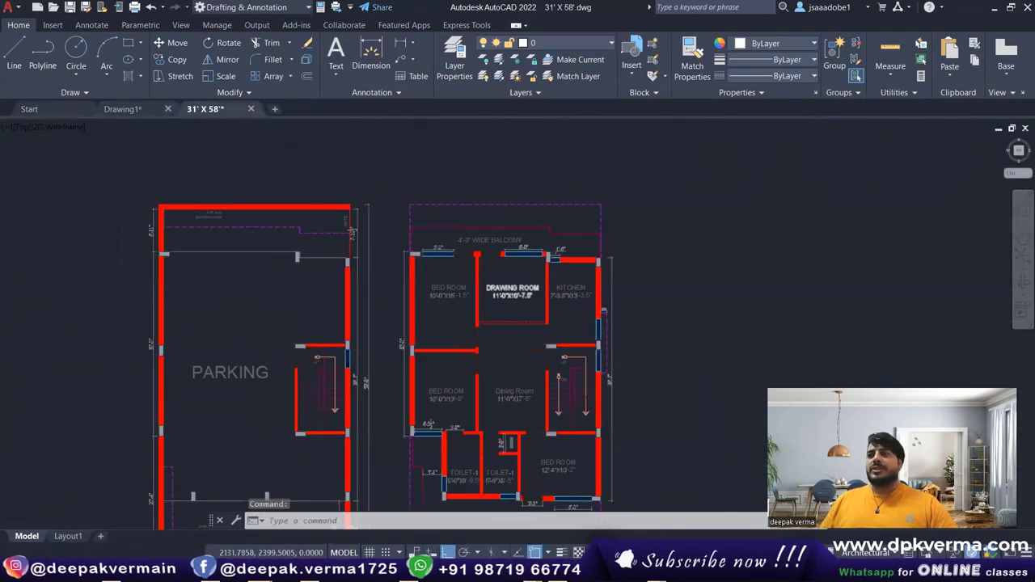
- Open the HOLI CITY FINAL WORKING 2019 drawing from the start page's recent drawings
{"action": "left_click", "coordinate": [78, 105]}
{"action": "scroll", "coordinate": [714, 311], "scroll_direction": "down", "scroll_amount": 2}
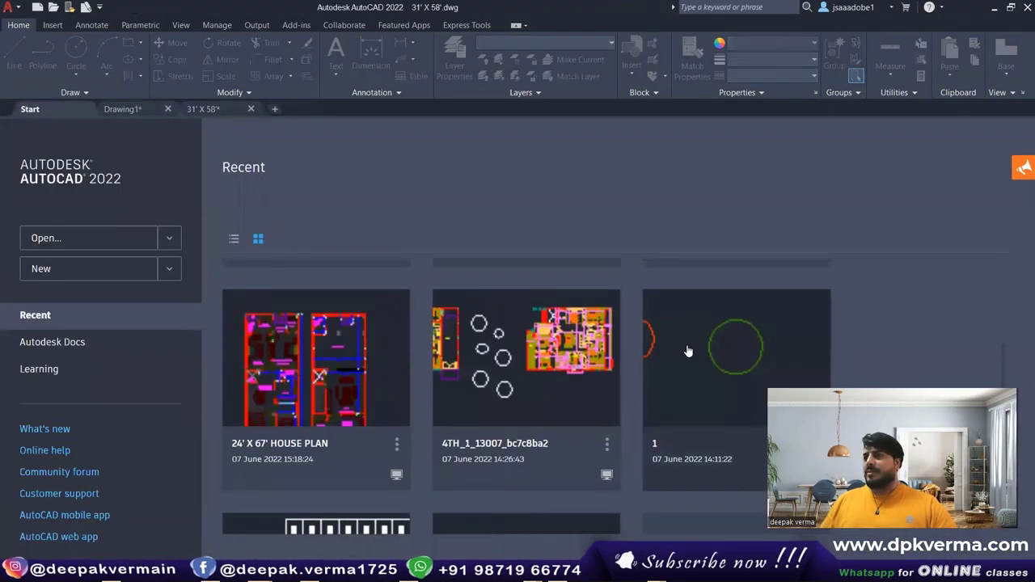
{"action": "scroll", "coordinate": [714, 311], "scroll_direction": "up", "scroll_amount": 2}
{"action": "left_click", "coordinate": [714, 311]}
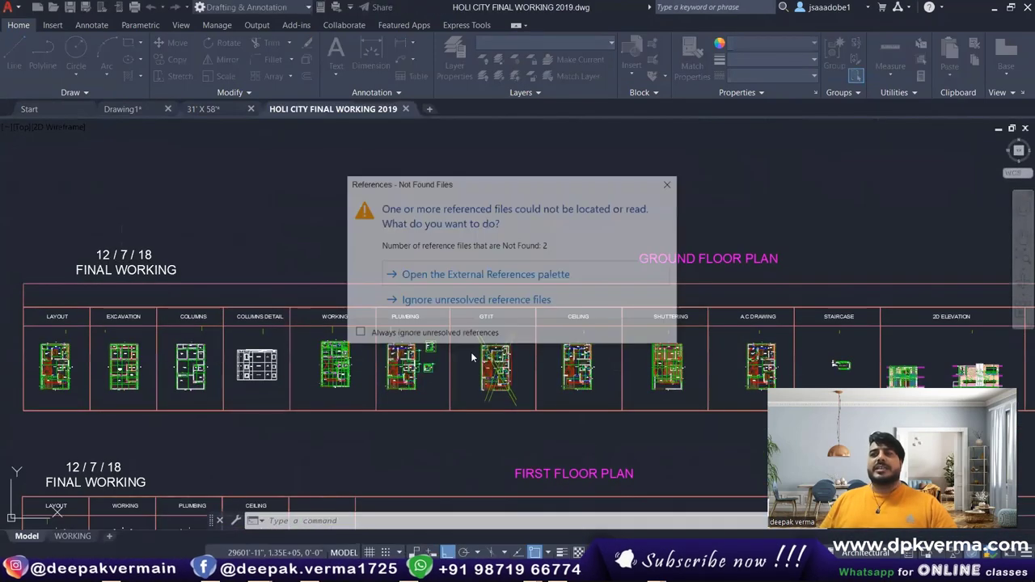
- Close the External References palette, zoom onto the WORKING plan, and start WBLOCK with W
{"action": "left_click", "coordinate": [444, 301]}
{"action": "scroll", "coordinate": [344, 387], "scroll_direction": "up", "scroll_amount": 2}
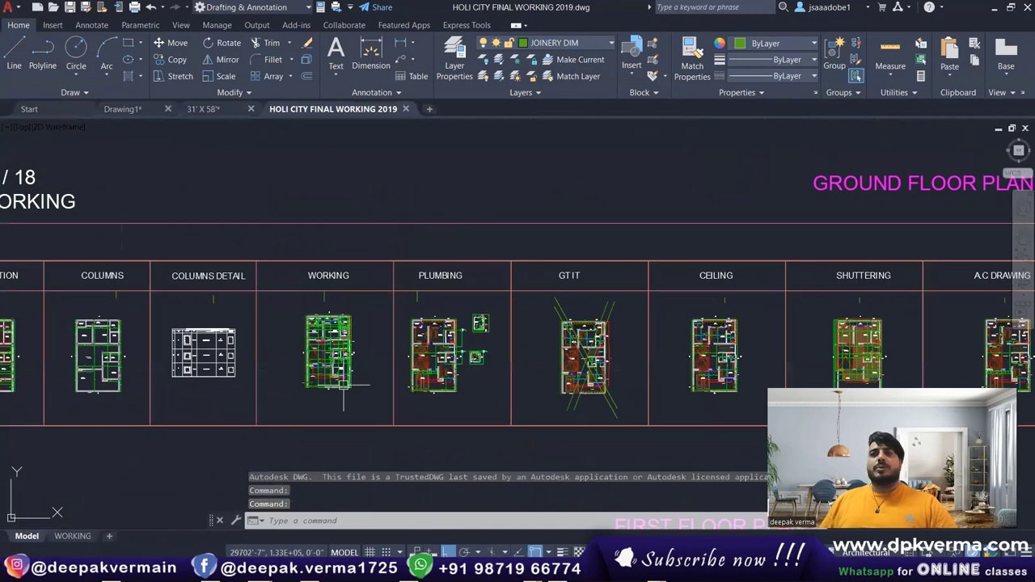
{"action": "scroll", "coordinate": [344, 387], "scroll_direction": "up", "scroll_amount": 3}
{"action": "scroll", "coordinate": [344, 386], "scroll_direction": "up", "scroll_amount": 2}
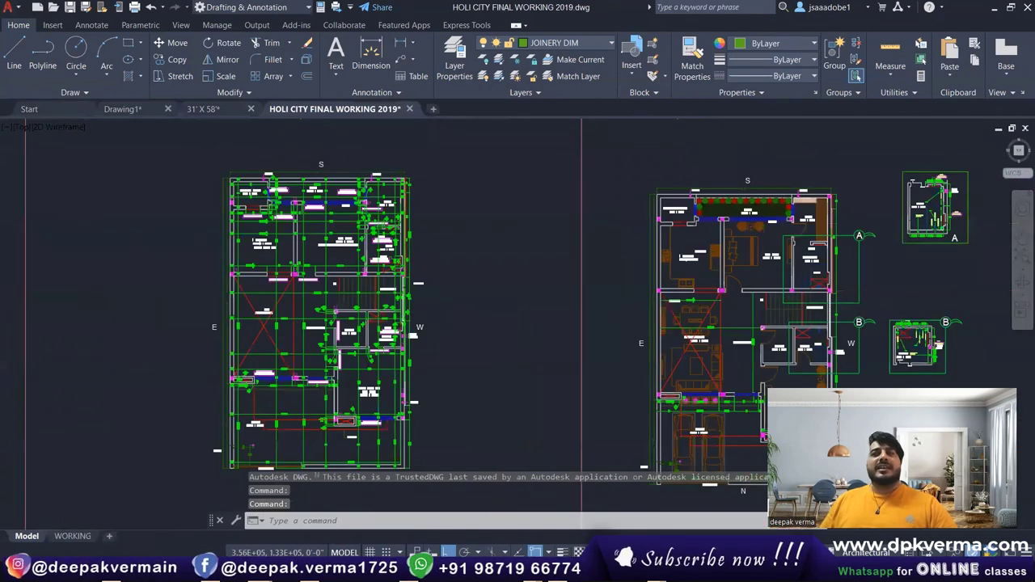
{"action": "scroll", "coordinate": [347, 390], "scroll_direction": "down", "scroll_amount": 4}
{"action": "scroll", "coordinate": [348, 290], "scroll_direction": "up", "scroll_amount": 2}
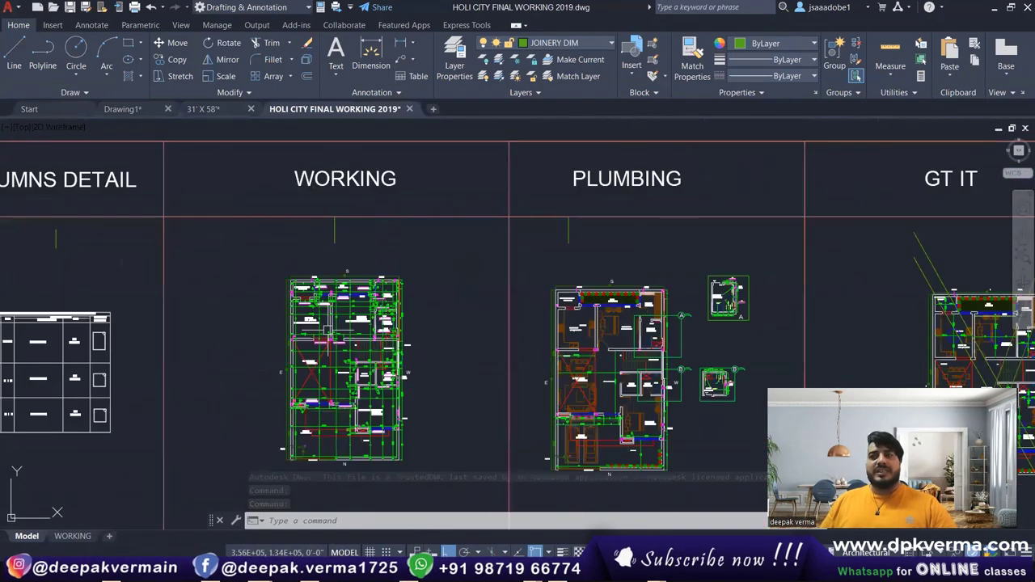
{"action": "scroll", "coordinate": [333, 331], "scroll_direction": "down", "scroll_amount": 2}
{"action": "scroll", "coordinate": [360, 451], "scroll_direction": "up", "scroll_amount": 2}
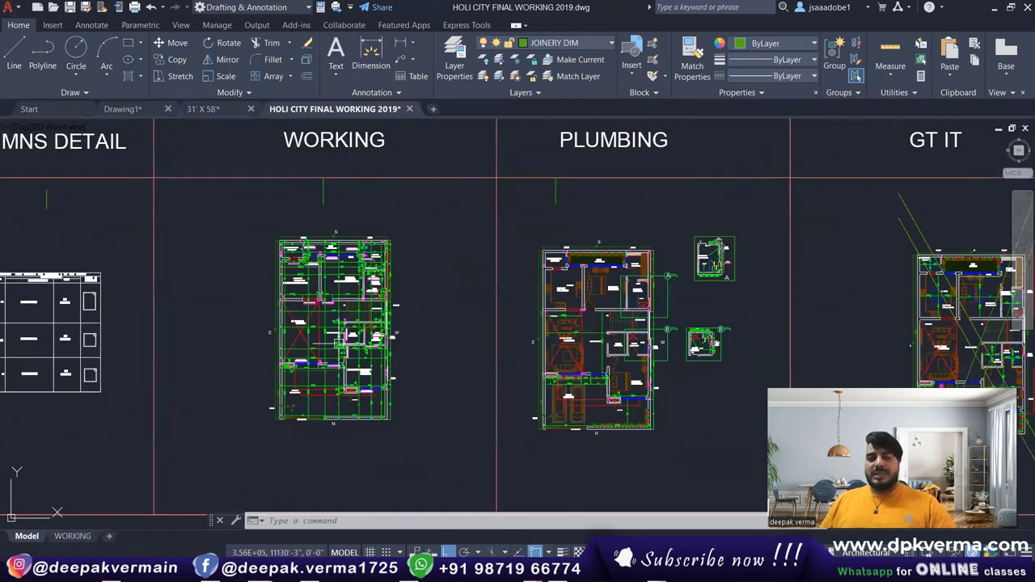
{"action": "type", "text": "w"}
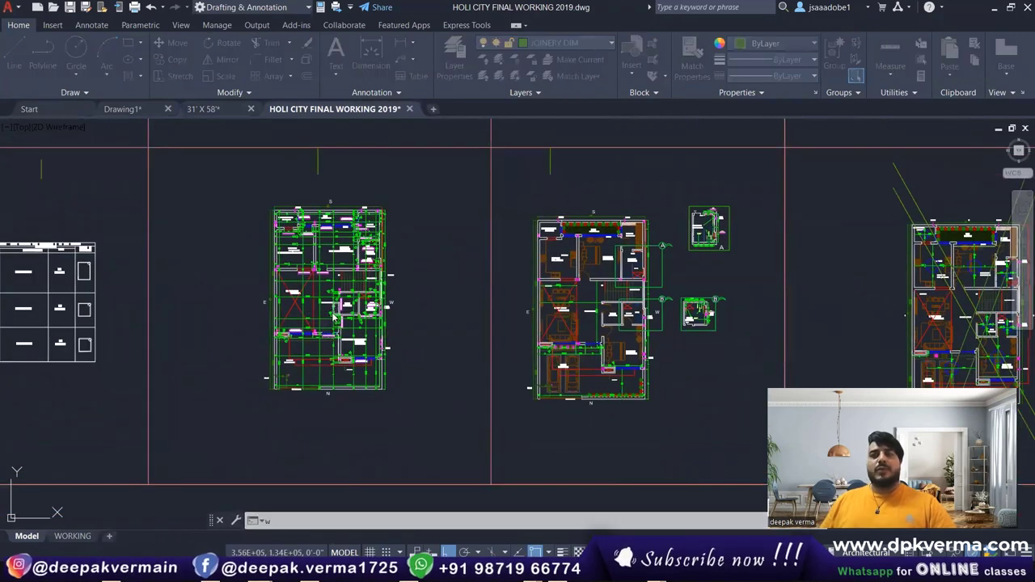
{"action": "key", "text": "Return"}
- Pick the block's base point and window-select the 899 objects of the WORKING plan
{"action": "left_click", "coordinate": [397, 234]}
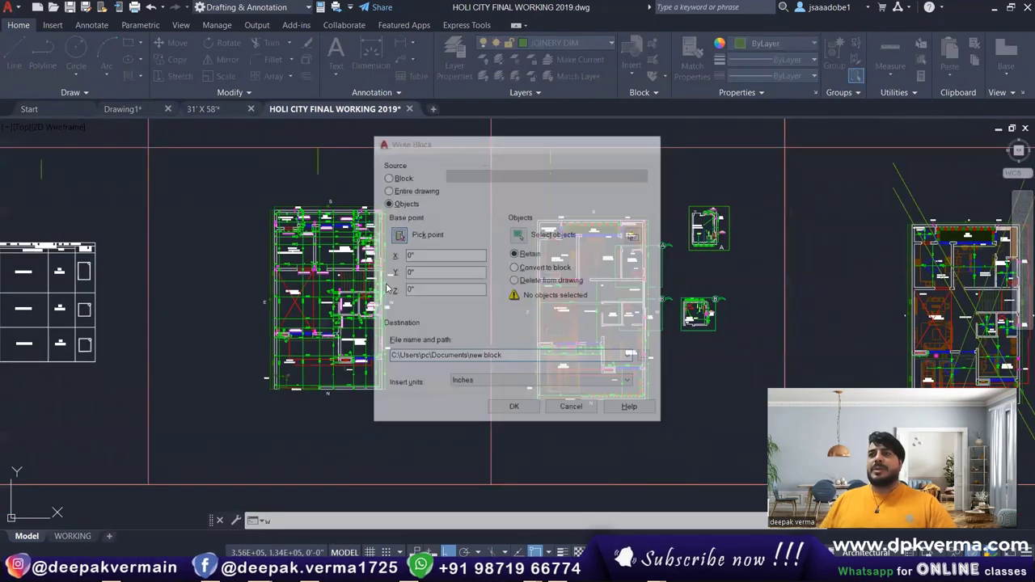
{"action": "left_click", "coordinate": [537, 285]}
{"action": "left_click", "coordinate": [518, 235]}
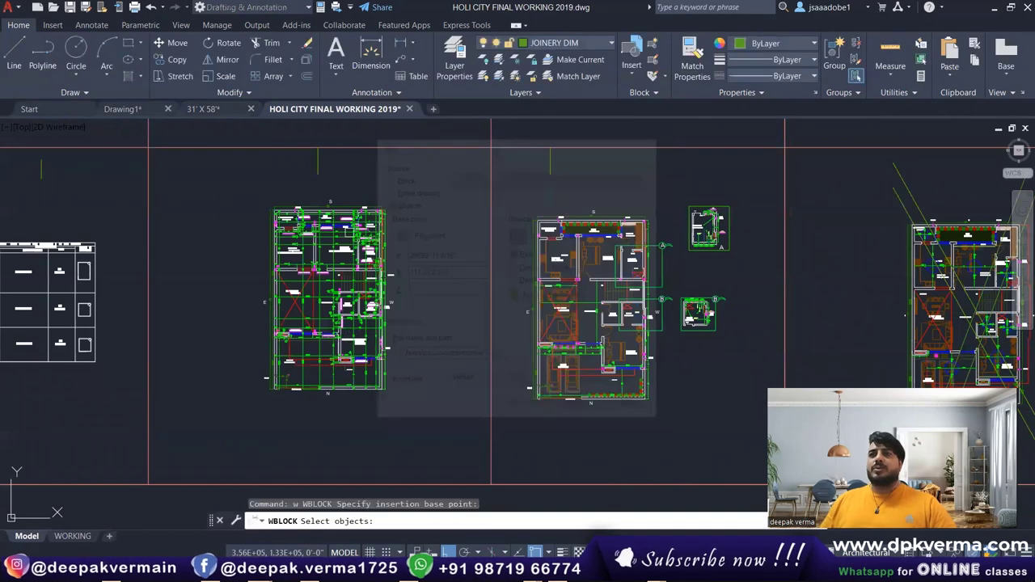
{"action": "left_click", "coordinate": [222, 186]}
{"action": "left_click", "coordinate": [454, 447]}
{"action": "key", "text": "Return"}
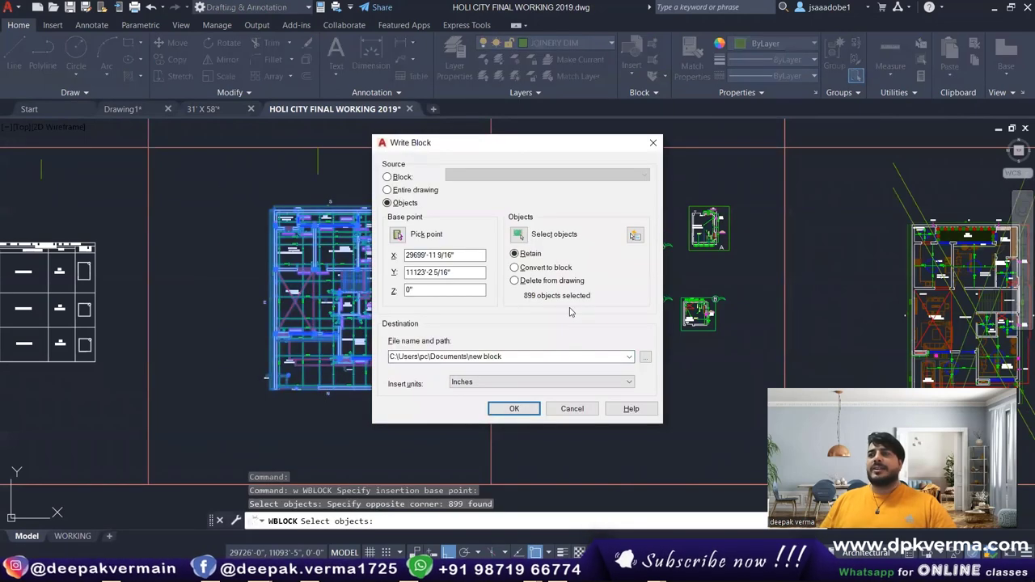
- Write the block to the Desktop as new block.dwg, then minimize AutoCAD
{"action": "left_click", "coordinate": [645, 358]}
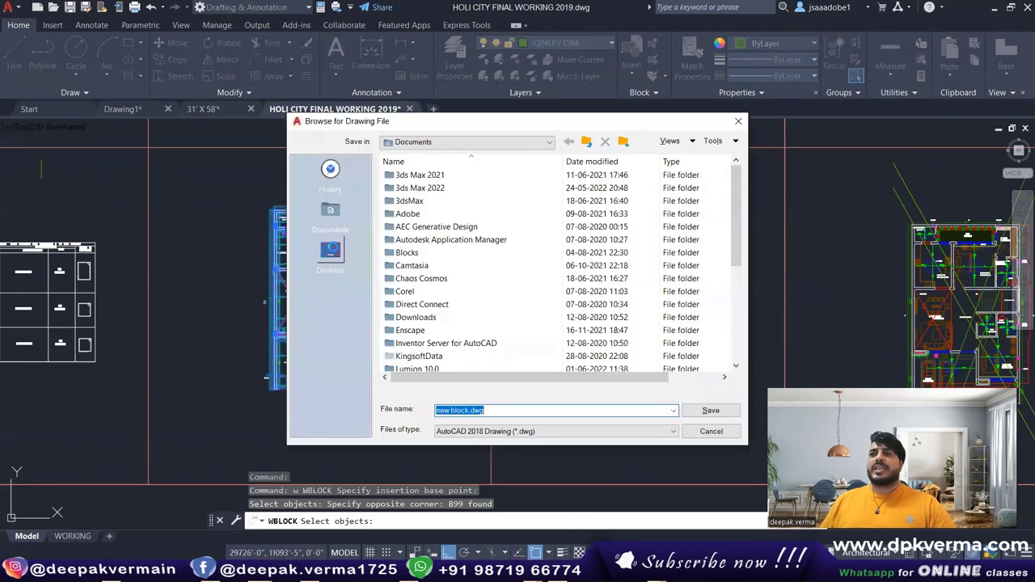
{"action": "left_click", "coordinate": [330, 250]}
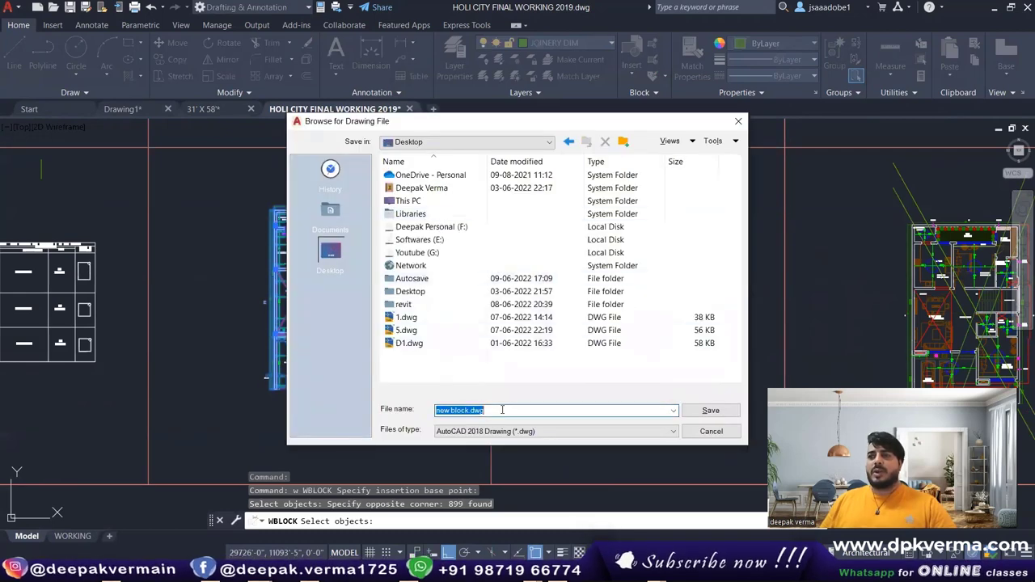
{"action": "left_click", "coordinate": [694, 412]}
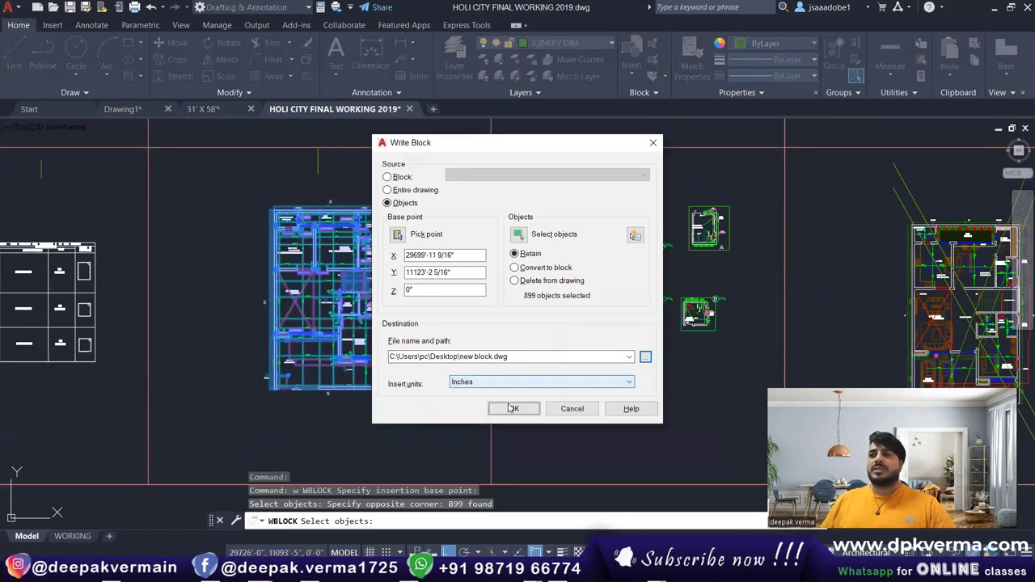
{"action": "left_click", "coordinate": [502, 407]}
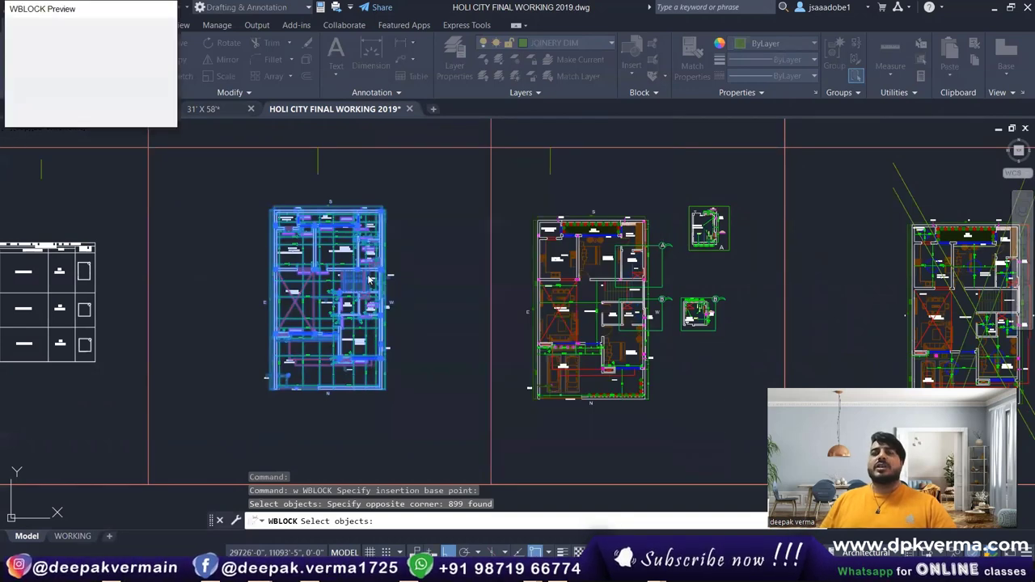
{"action": "left_click", "coordinate": [993, 12]}
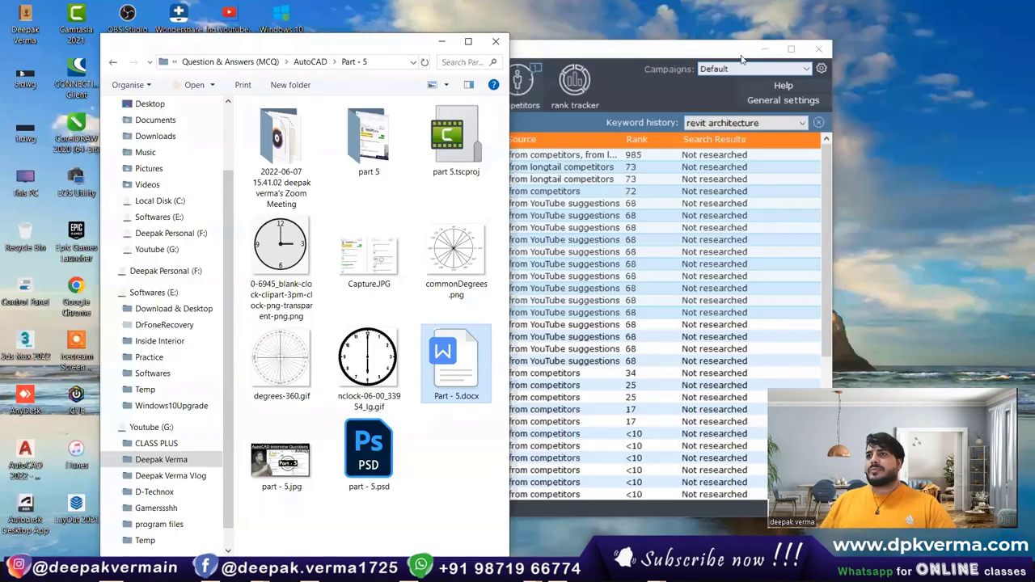
- Open new block.dwg from the desktop, check it holds only the floor plan, then minimize
{"action": "key", "text": "super+d"}
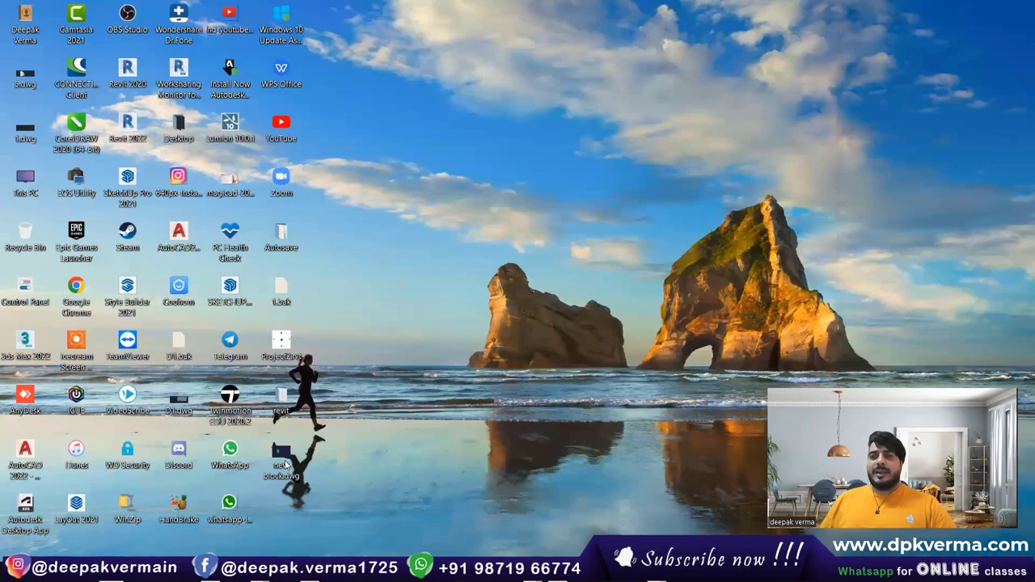
{"action": "double_click", "coordinate": [281, 459]}
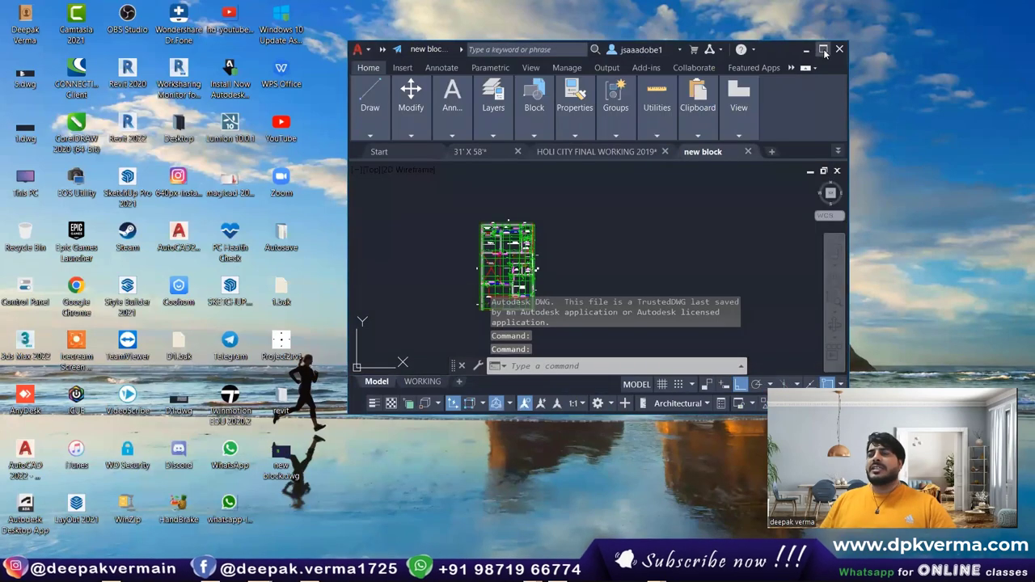
{"action": "left_click", "coordinate": [824, 51]}
{"action": "scroll", "coordinate": [436, 338], "scroll_direction": "up", "scroll_amount": 5}
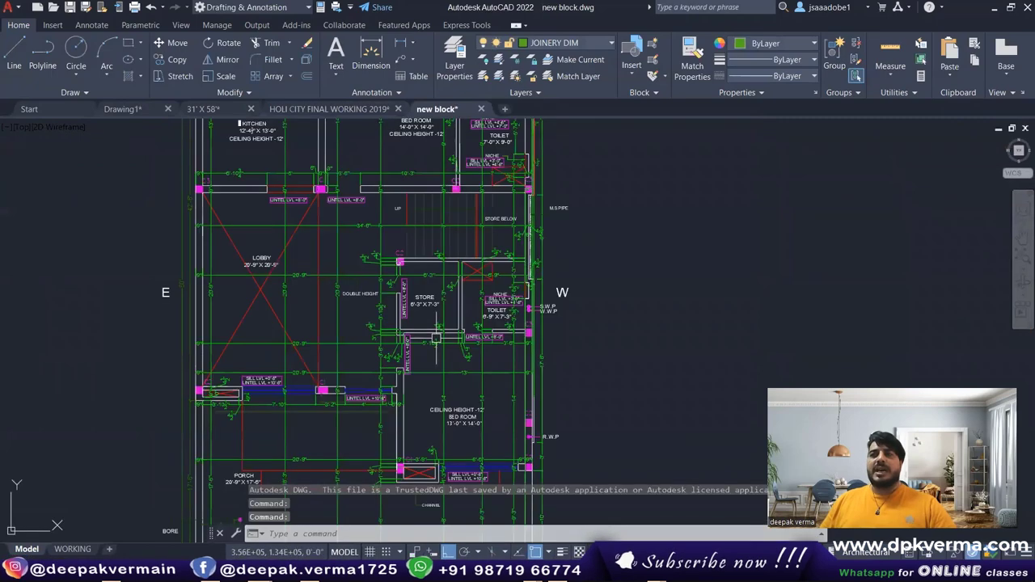
{"action": "scroll", "coordinate": [436, 338], "scroll_direction": "down", "scroll_amount": 5}
{"action": "scroll", "coordinate": [353, 240], "scroll_direction": "up", "scroll_amount": 8}
{"action": "scroll", "coordinate": [364, 251], "scroll_direction": "down", "scroll_amount": 4}
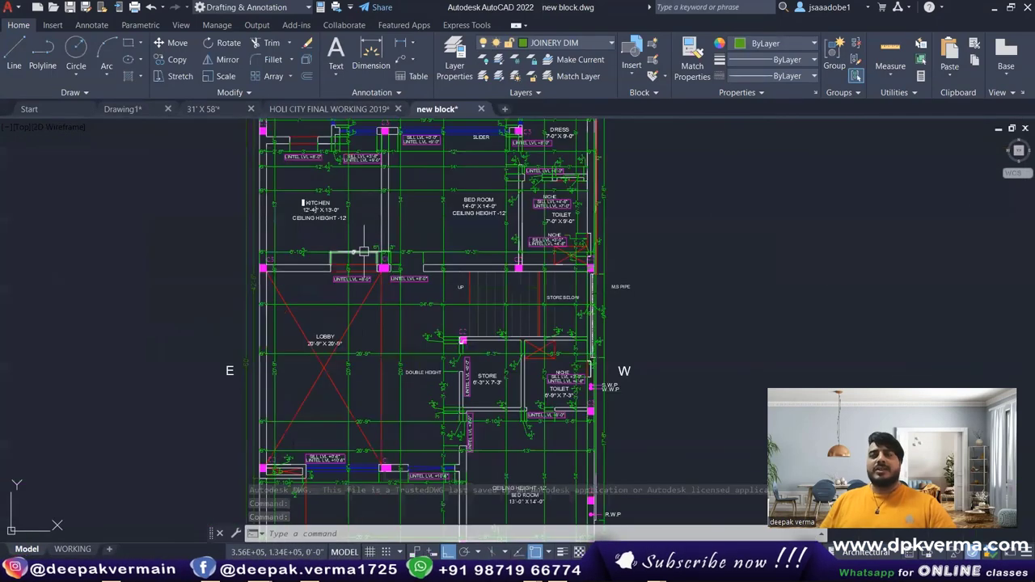
{"action": "scroll", "coordinate": [339, 267], "scroll_direction": "down", "scroll_amount": 4}
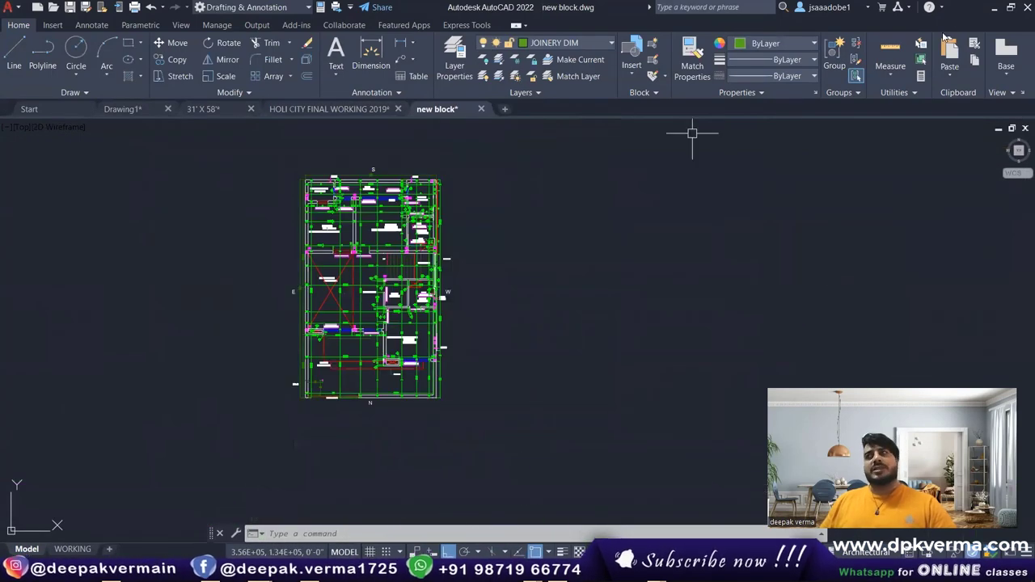
{"action": "left_click", "coordinate": [994, 7]}
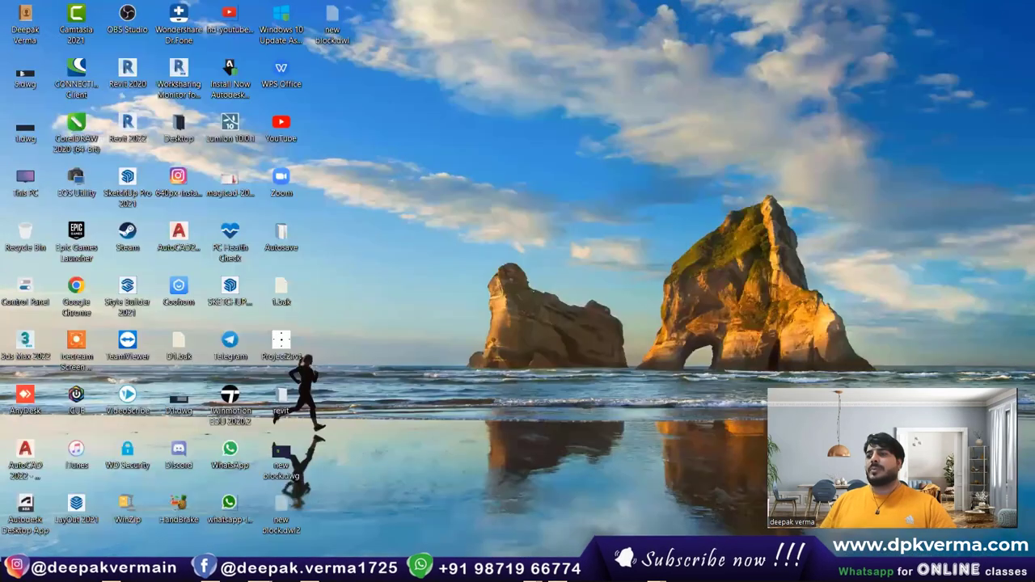
- Return to Part - 6.docx and scroll from question 10 up to page 1's green-highlighted answers
{"action": "key", "text": "alt+Tab"}
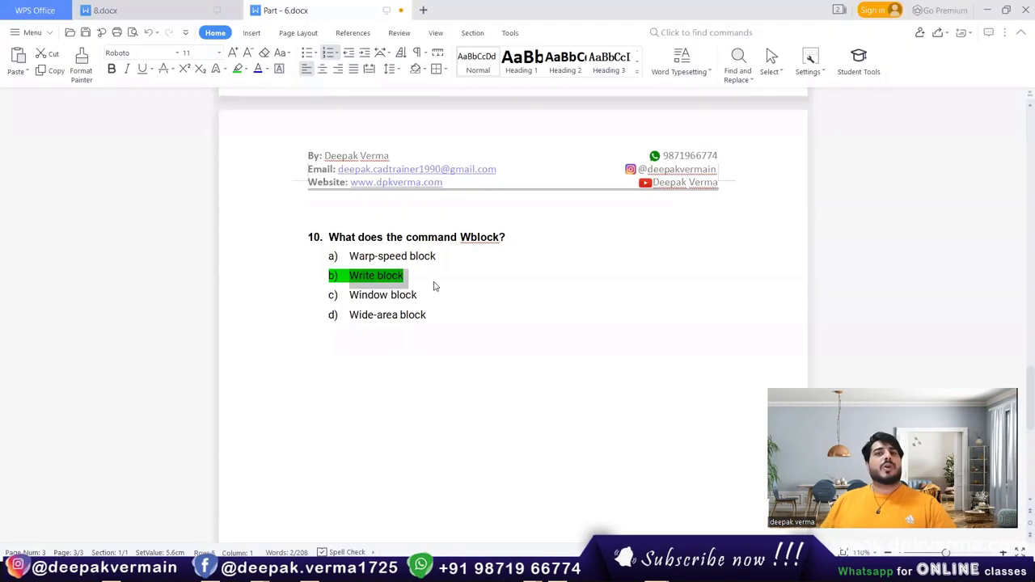
{"action": "left_click", "coordinate": [434, 293]}
{"action": "scroll", "coordinate": [453, 310], "scroll_direction": "up", "scroll_amount": 5}
{"action": "scroll", "coordinate": [463, 309], "scroll_direction": "up", "scroll_amount": 2}
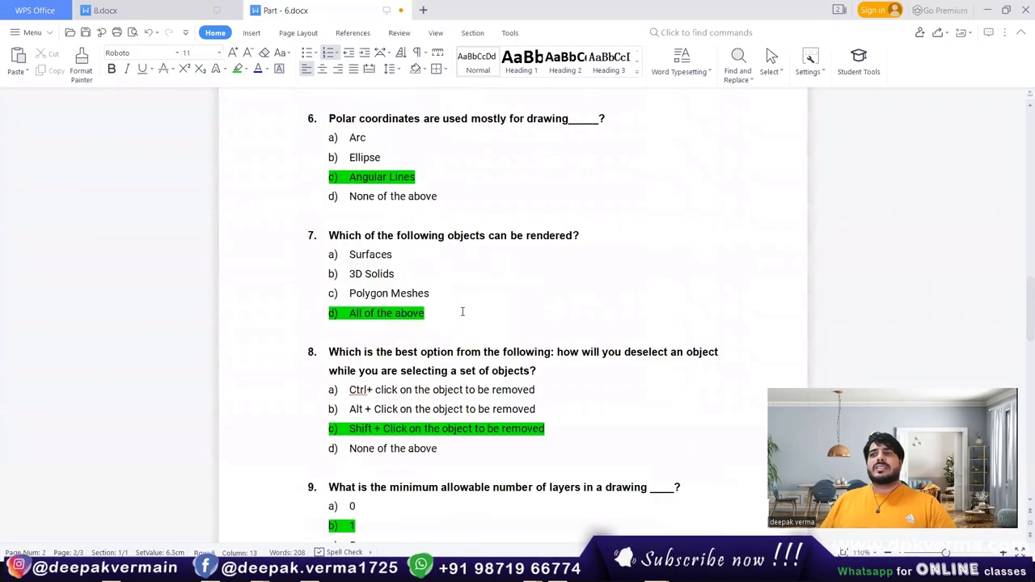
{"action": "scroll", "coordinate": [462, 311], "scroll_direction": "up", "scroll_amount": 5}
{"action": "scroll", "coordinate": [463, 311], "scroll_direction": "up", "scroll_amount": 5}
{"action": "scroll", "coordinate": [462, 311], "scroll_direction": "up", "scroll_amount": 3}
{"action": "scroll", "coordinate": [462, 312], "scroll_direction": "down", "scroll_amount": 1}
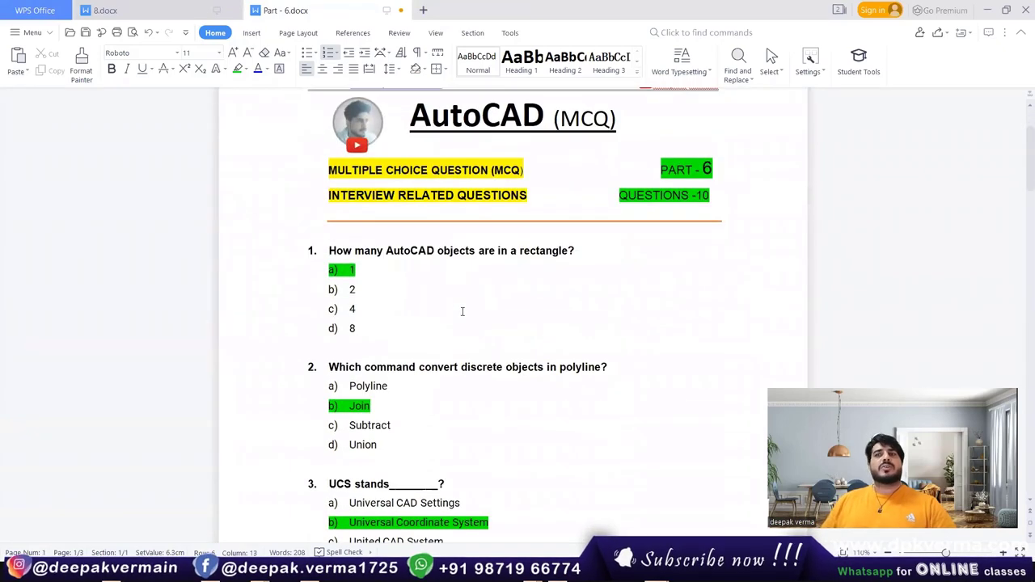
{"action": "scroll", "coordinate": [463, 312], "scroll_direction": "up", "scroll_amount": 1}
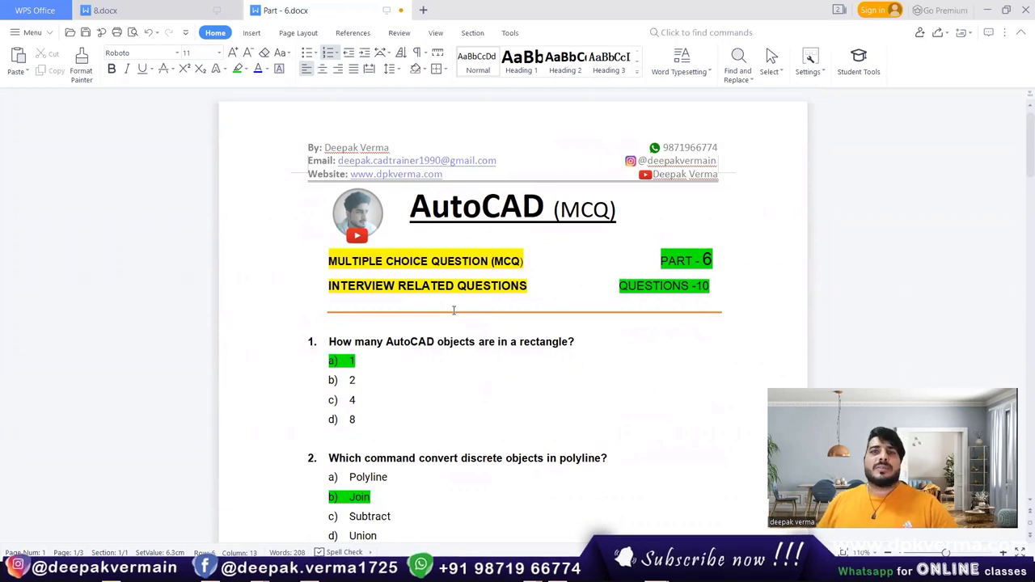
{"action": "scroll", "coordinate": [397, 397], "scroll_direction": "down", "scroll_amount": 1}
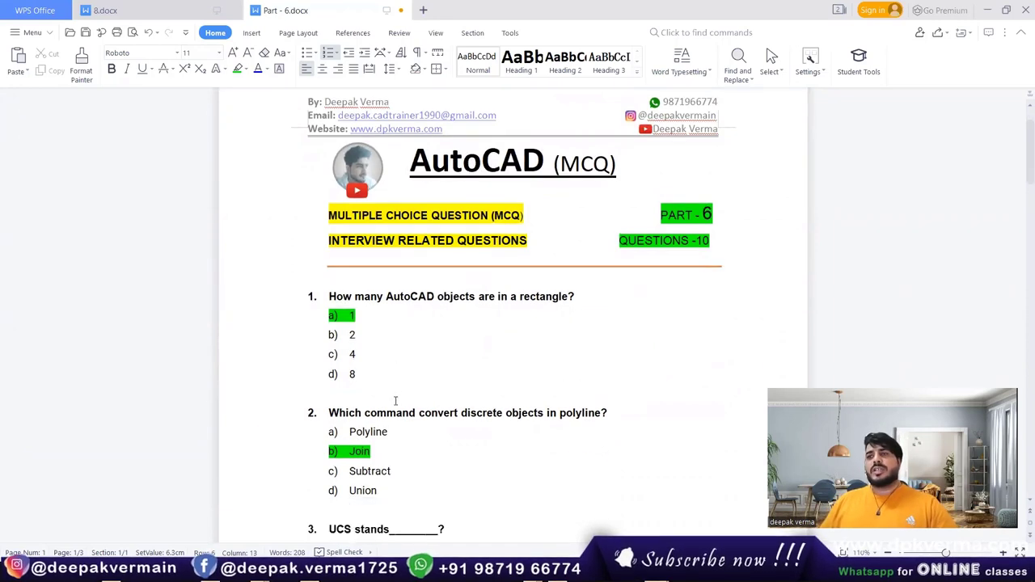